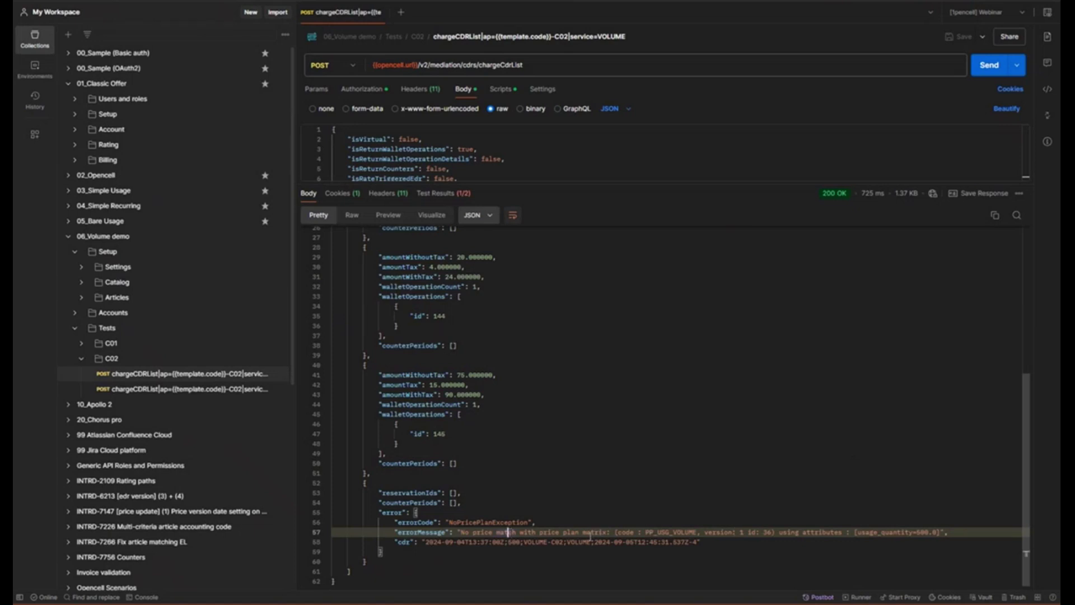
Examine the price plan code and usage quantity in the response's error message, and the CDR list in the request body.
left_click_drag(642, 532, 694, 532)
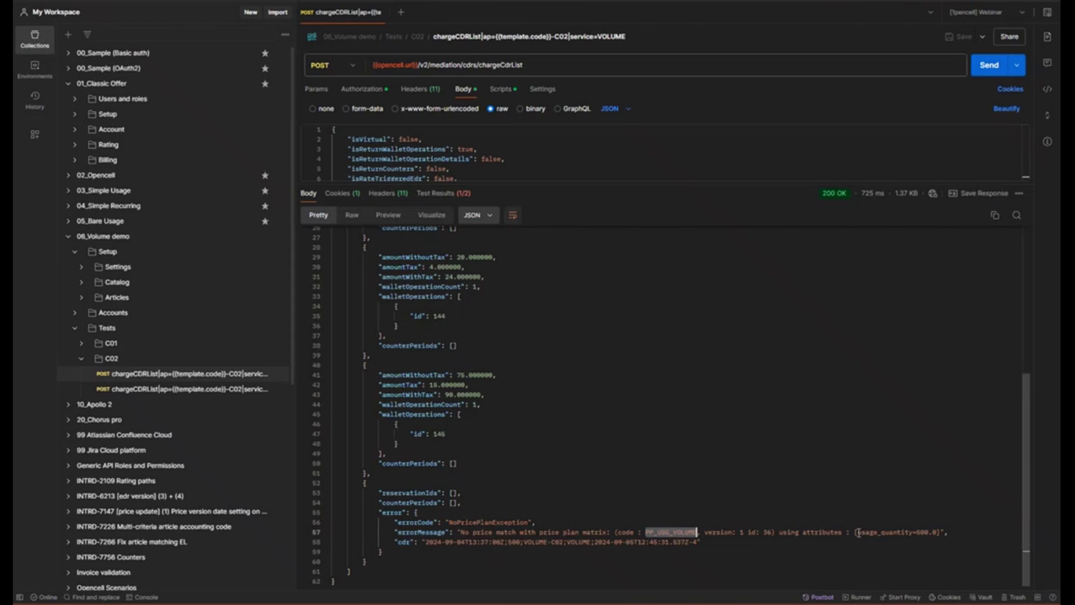
left_click_drag(859, 532, 933, 532)
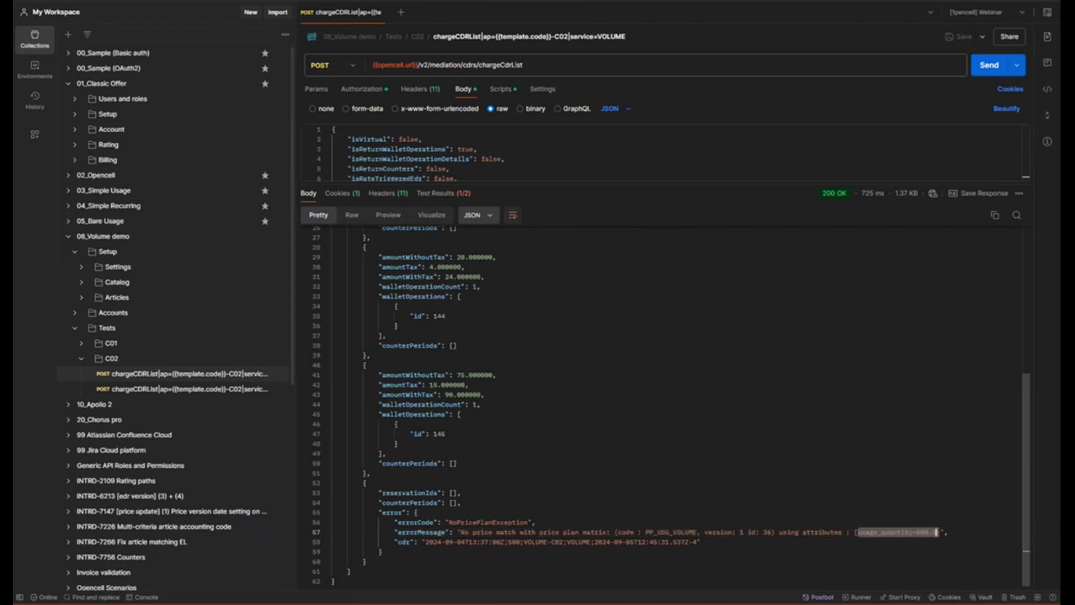
scroll(728, 421, "up", 3)
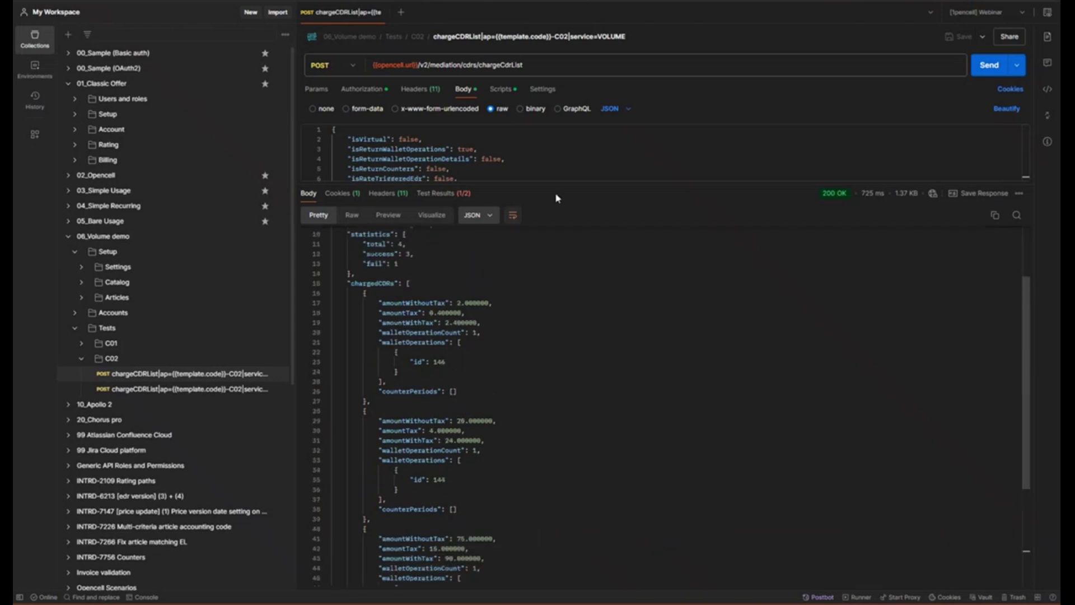
mouse_move(561, 380)
left_mouse_down()
mouse_move(561, 388)
mouse_move(562, 359)
left_mouse_up()
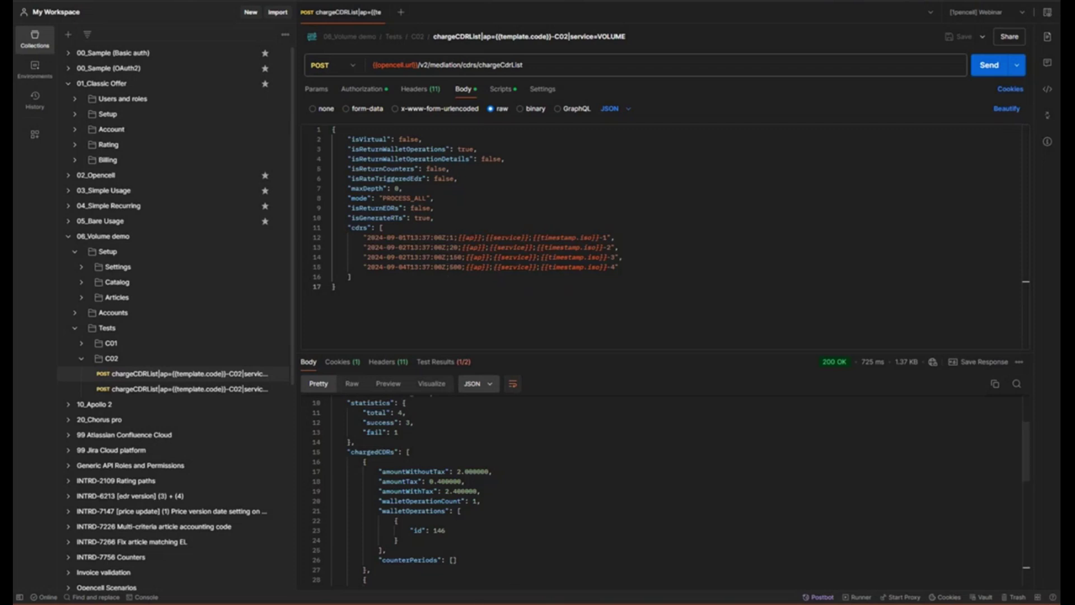
Switch to the Opencell portal in the browser and open the "Volume priced usage" commercial offer from the catalog, enlarging the page to 125%.
mouse_move(476, 603)
left_click(477, 535)
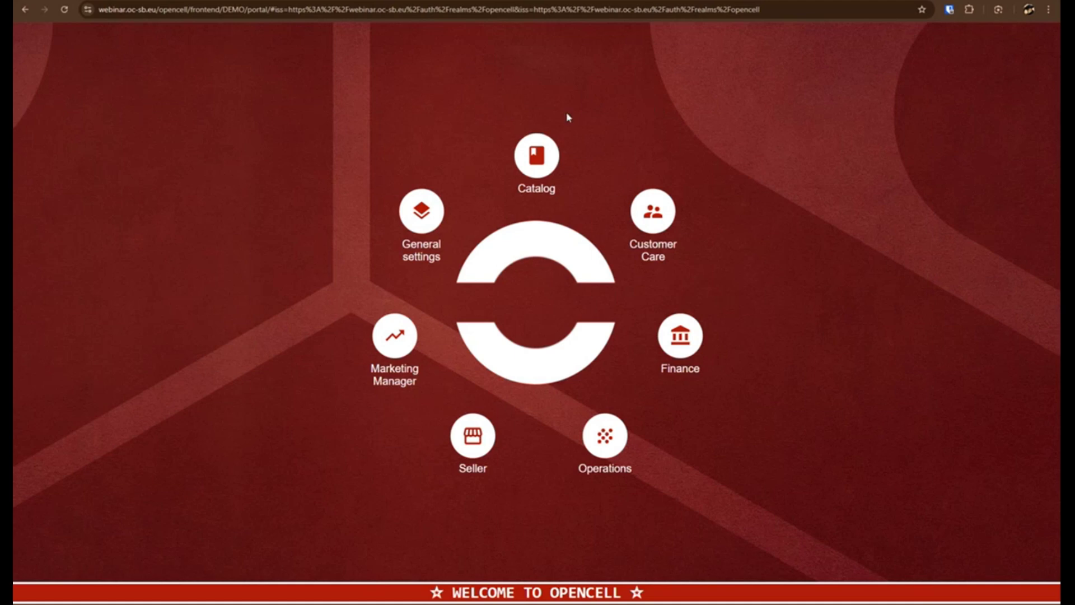
left_click(537, 156)
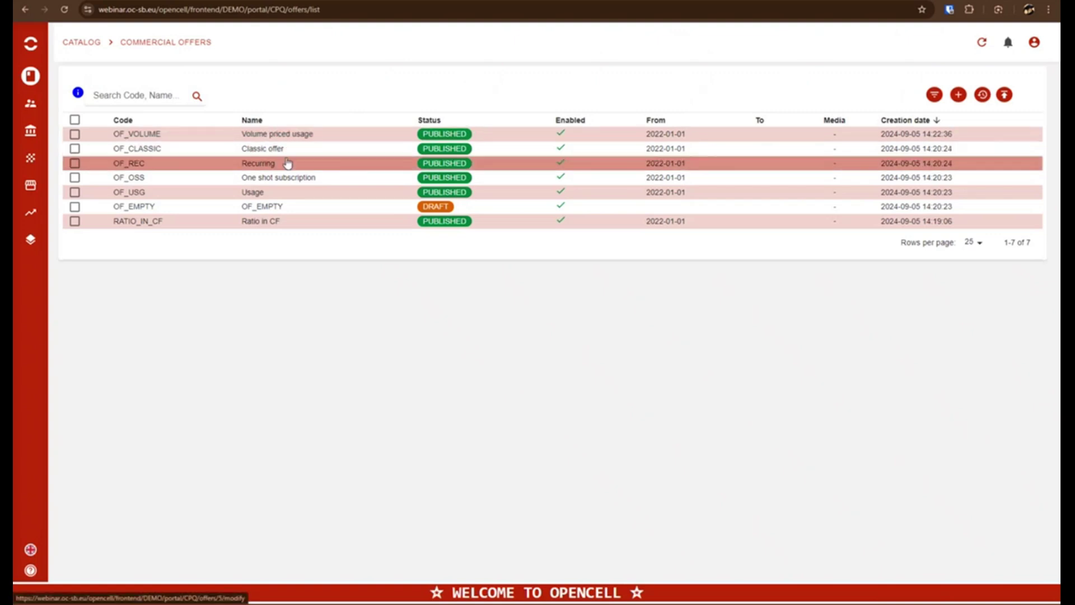
key("ctrl+plus")
key("ctrl+plus")
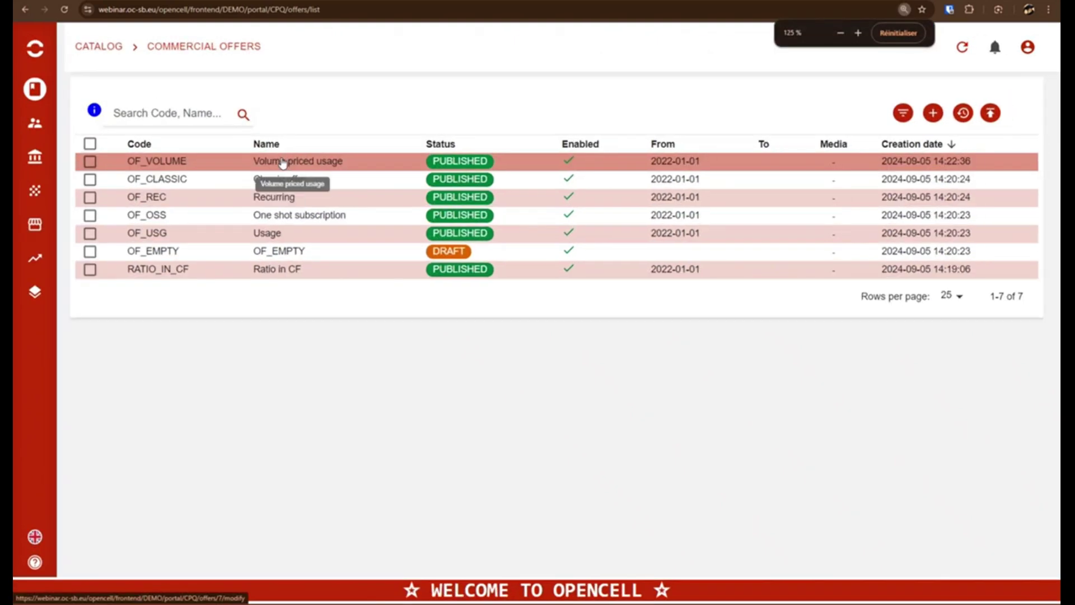
left_click(217, 164)
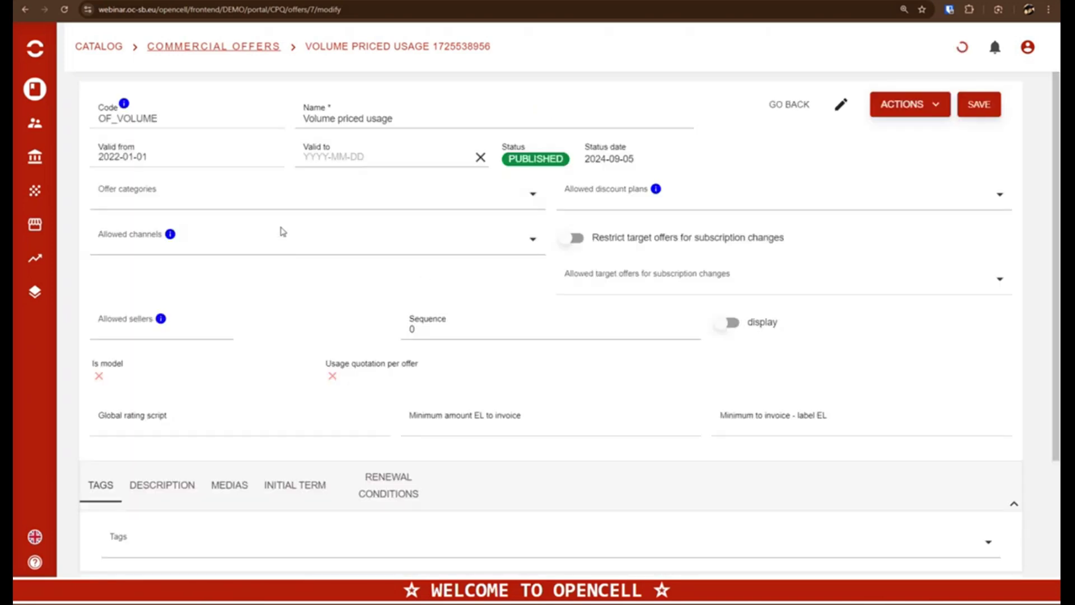
Open the published price version "Price grid based on volume (quantity)" of the offer's CH_USG_VOLUME product charge.
scroll(284, 227, "down", 3)
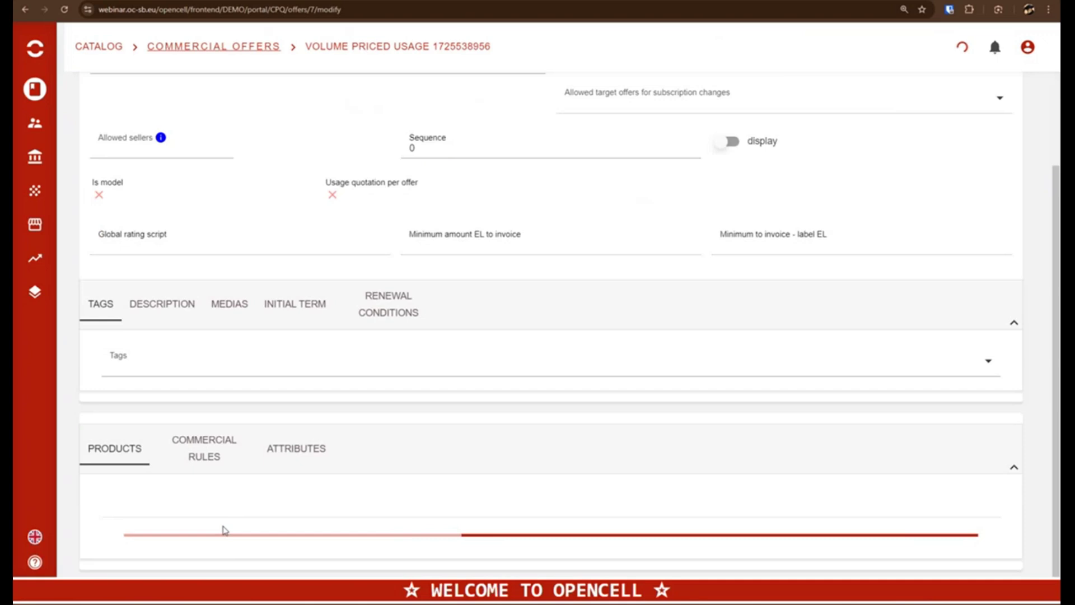
left_click(226, 546)
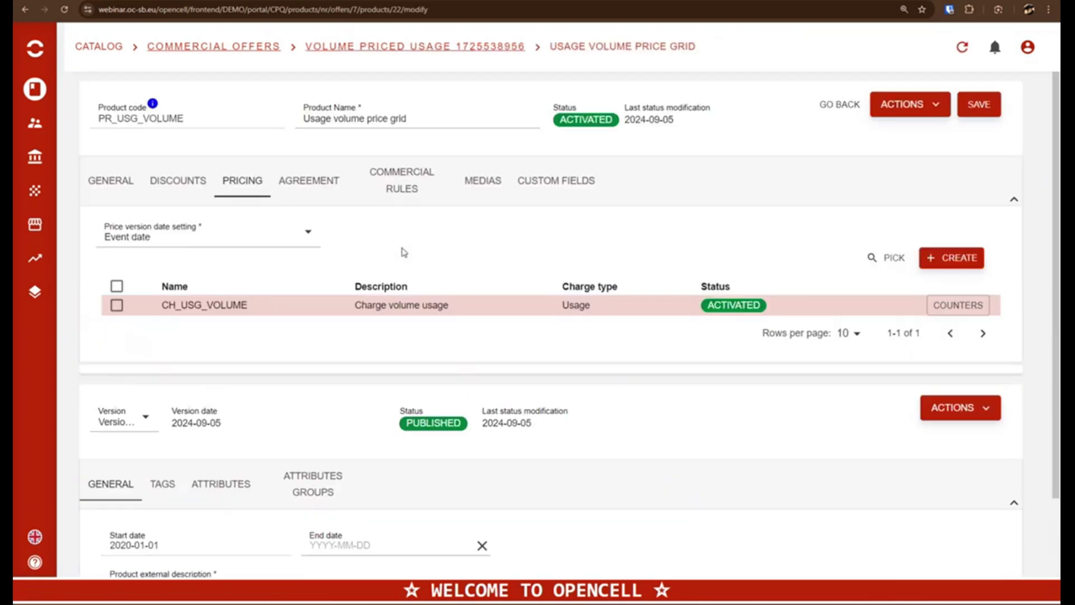
left_click(301, 309)
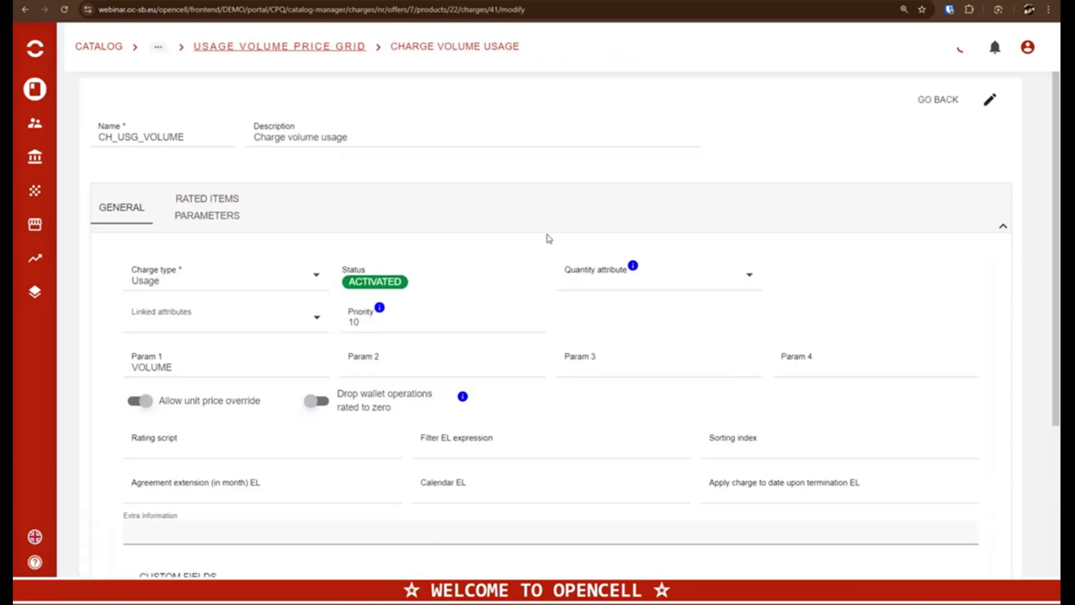
scroll(560, 258, "down", 6)
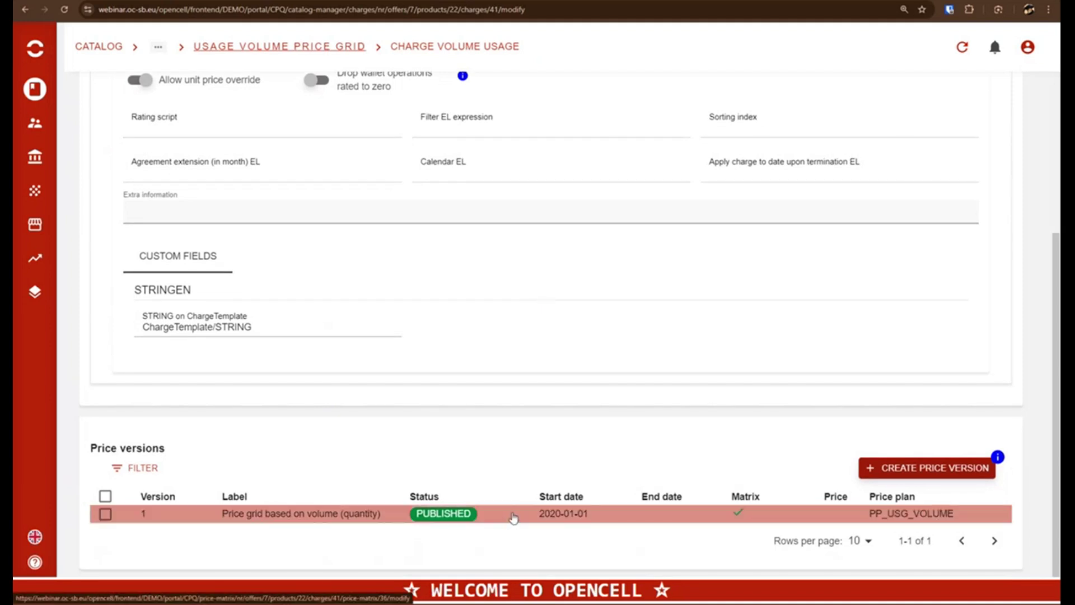
left_click(513, 517)
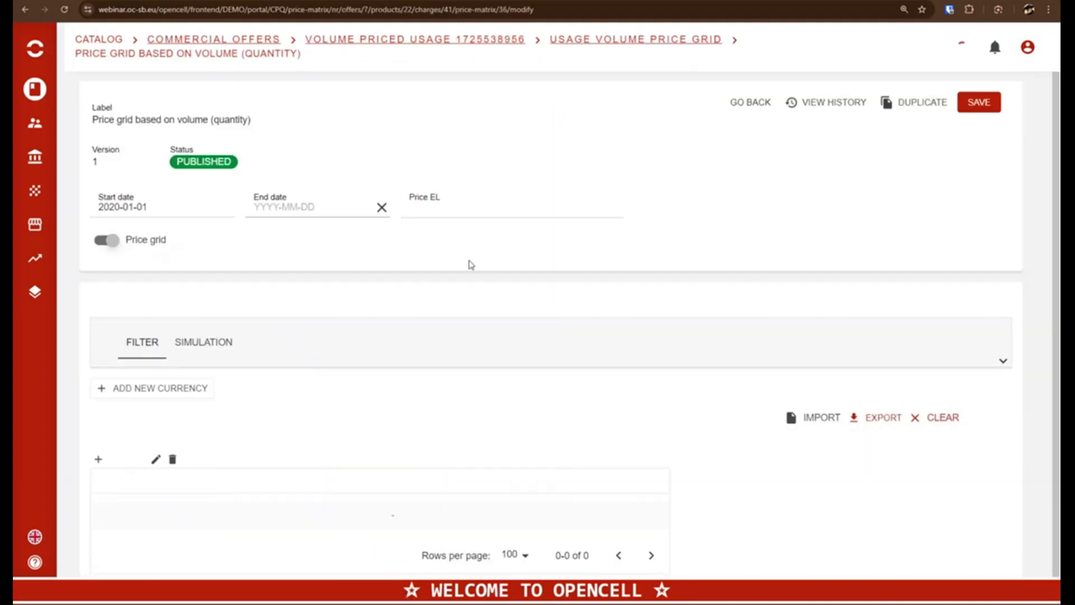
Examine the volume ranges and unit prices in the published price grid, including the empty row after the last range.
scroll(459, 290, "down", 2)
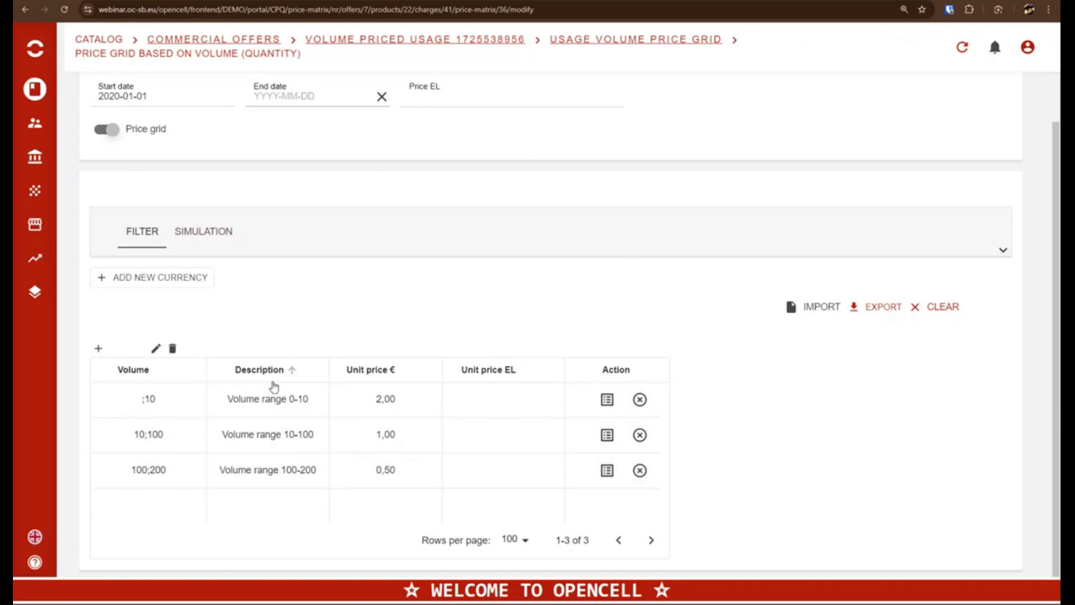
left_click(149, 506)
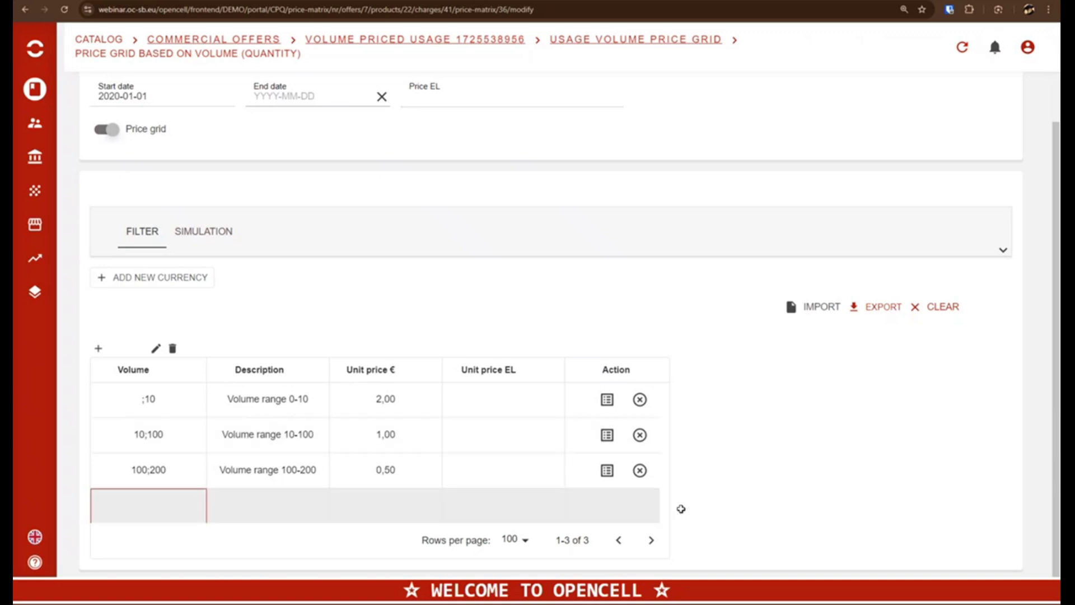
scroll(597, 398, "up", 1)
scroll(600, 399, "down", 1)
scroll(443, 514, "up", 2)
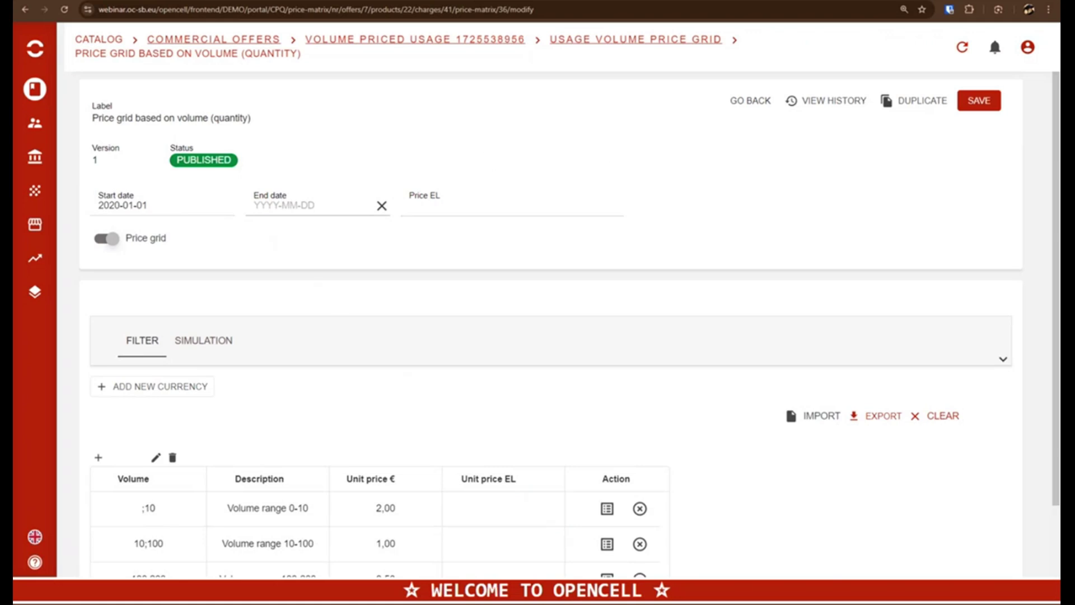
Set the published price version's end date to 2024-08-01 and save it, accepting the past-date change.
left_click(272, 206)
left_click(262, 203)
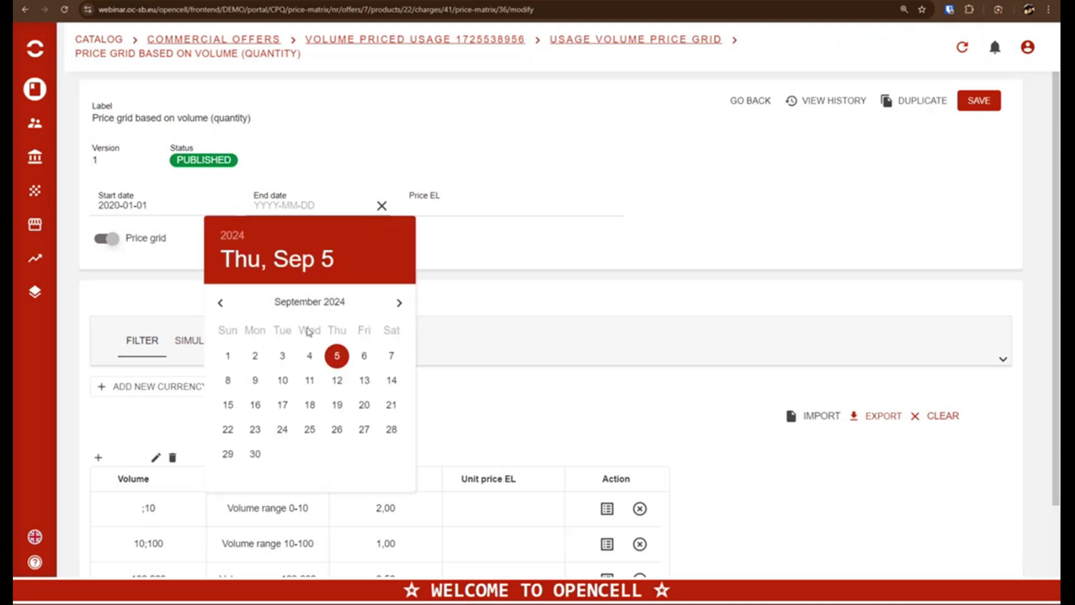
left_click(221, 302)
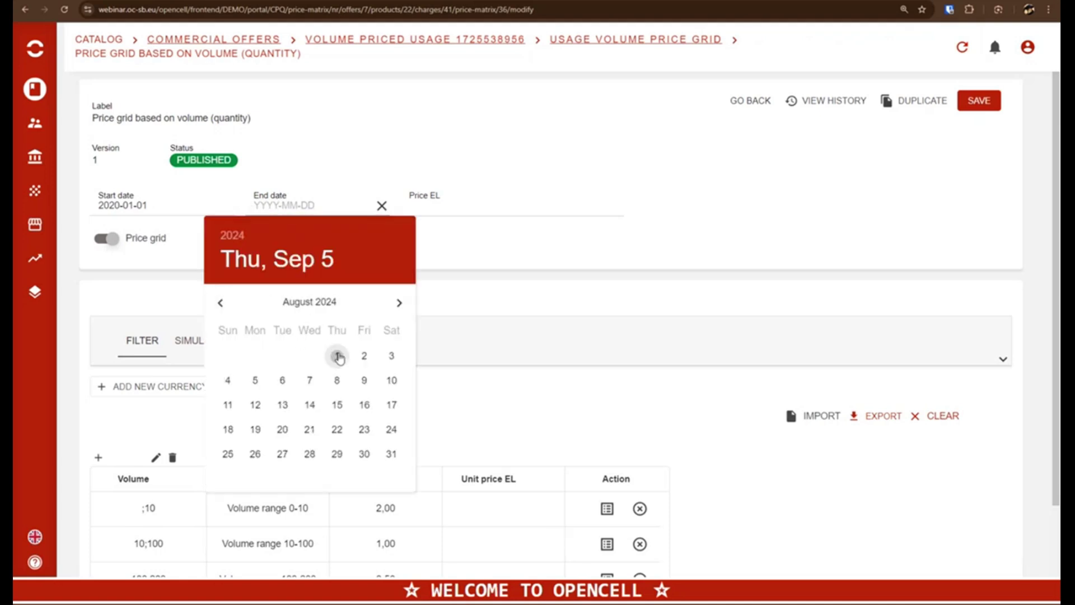
left_click(337, 355)
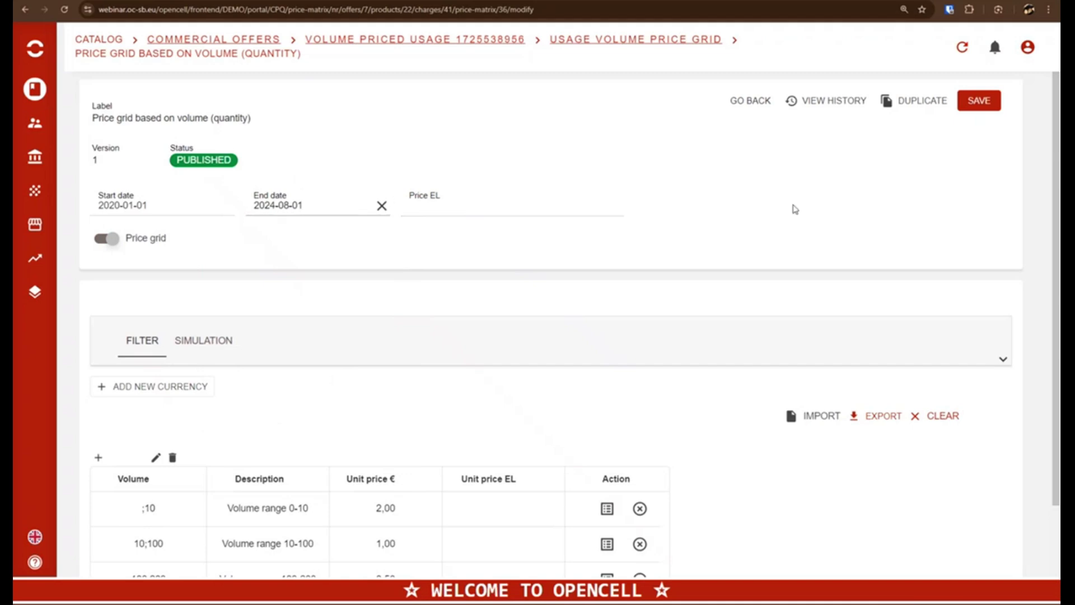
left_click(979, 108)
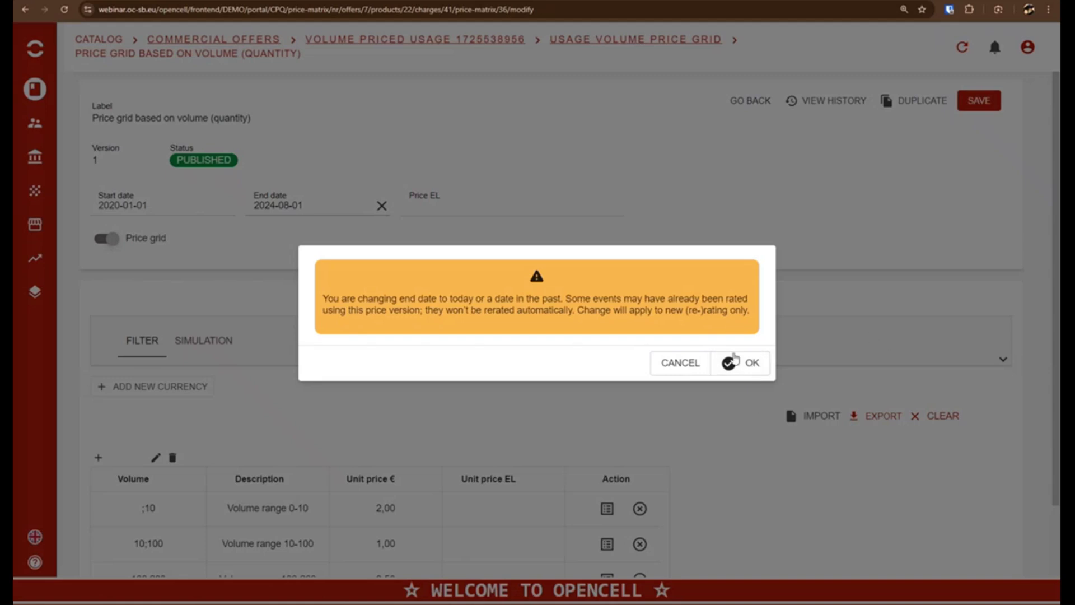
left_click(752, 364)
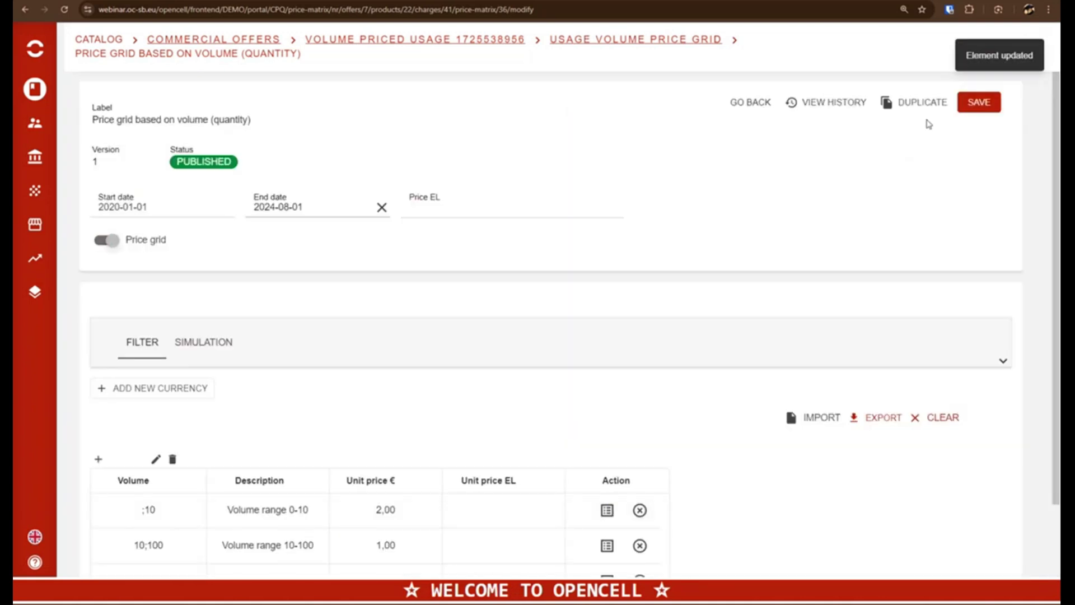
Duplicate the price version with start date 2024-08-01 and no end date.
scroll(913, 112, "down", 2)
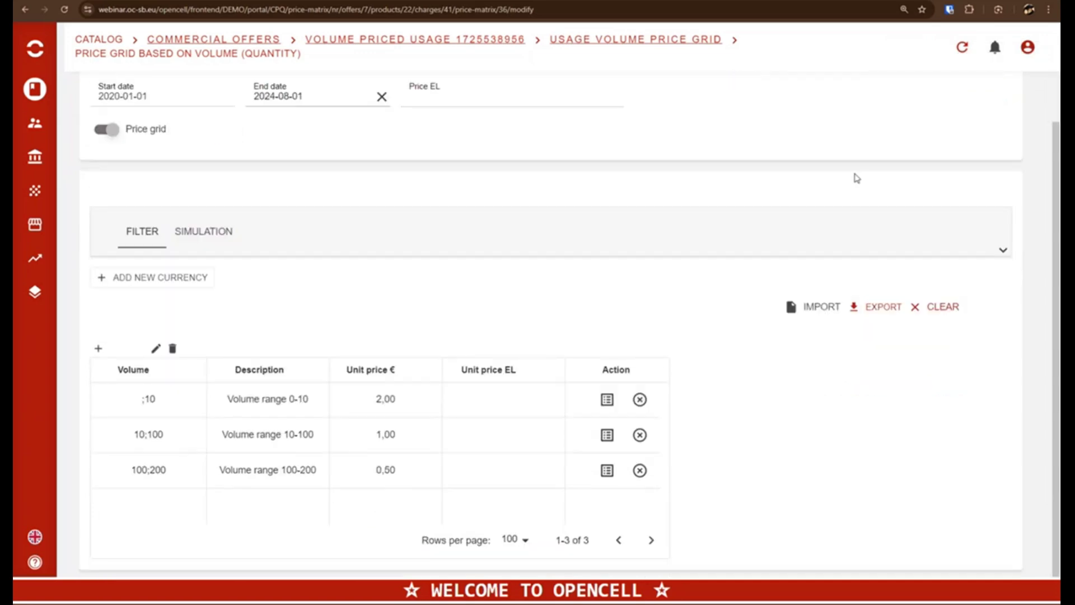
scroll(863, 156, "up", 2)
left_click(913, 105)
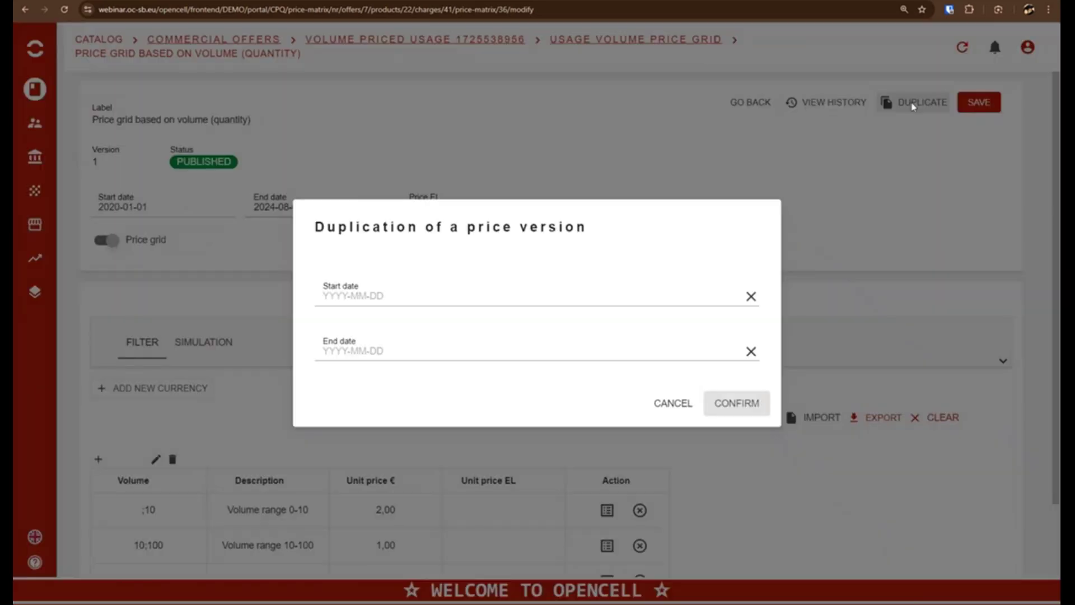
left_click(370, 295)
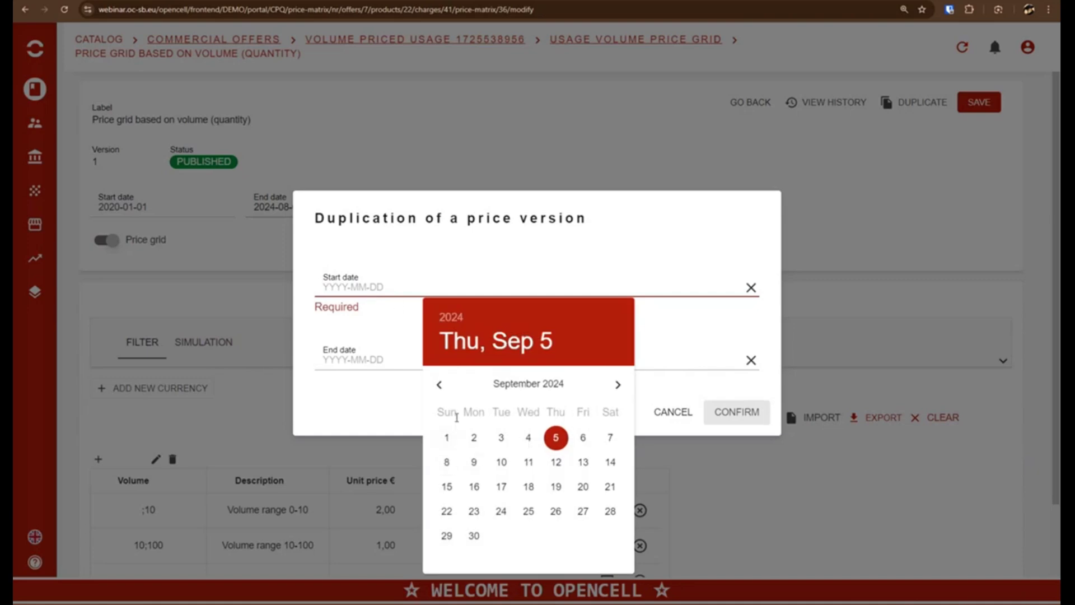
left_click(439, 385)
left_click(556, 438)
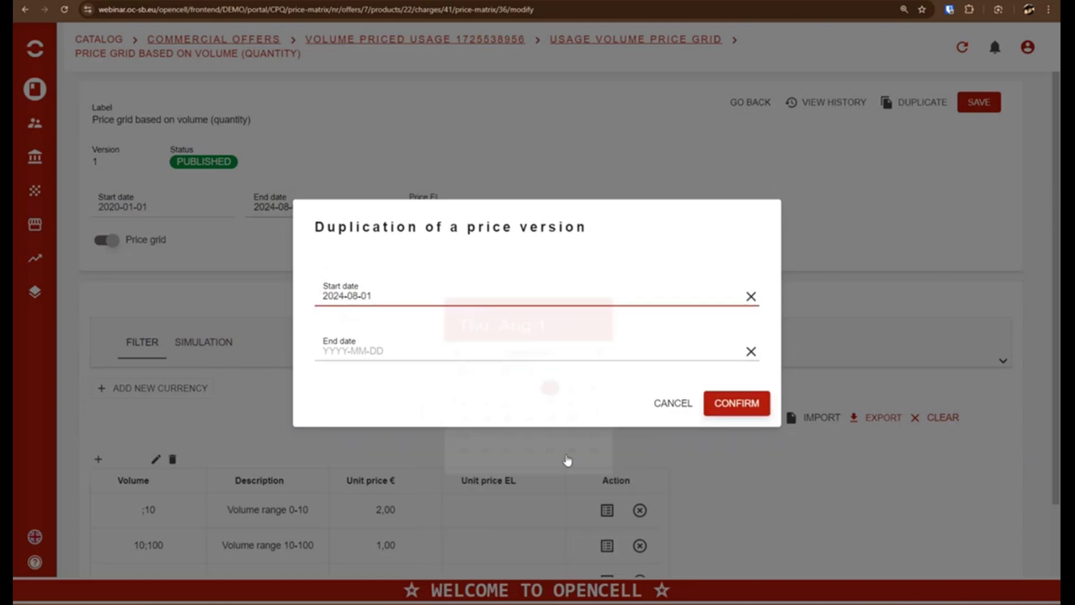
left_click(731, 409)
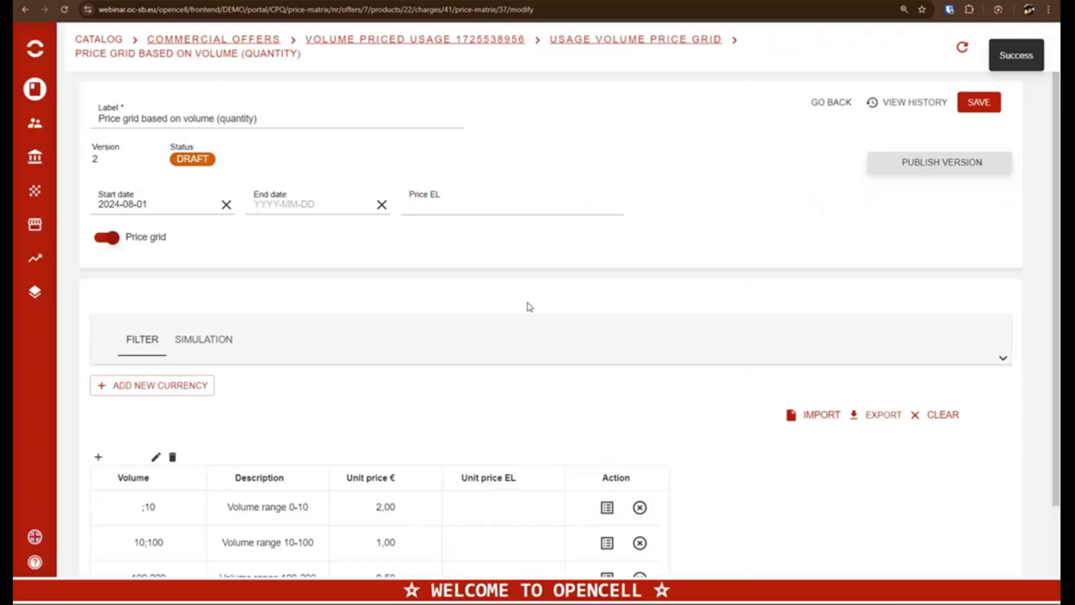
Add a new row to the draft version's price grid with the open-ended volume range "200;".
scroll(529, 307, "down", 2)
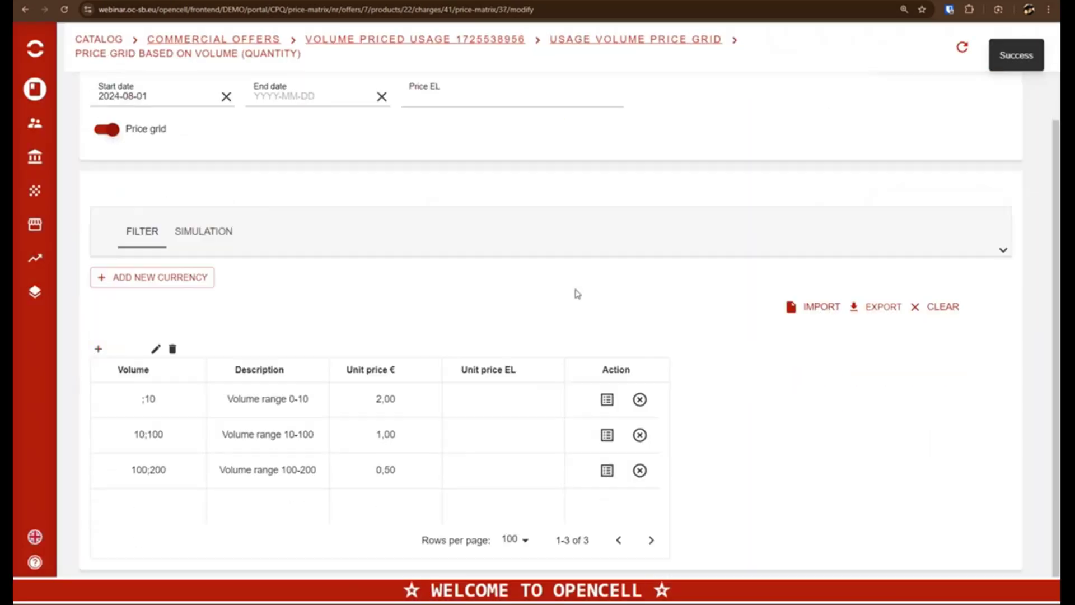
left_click(143, 498)
type("5")
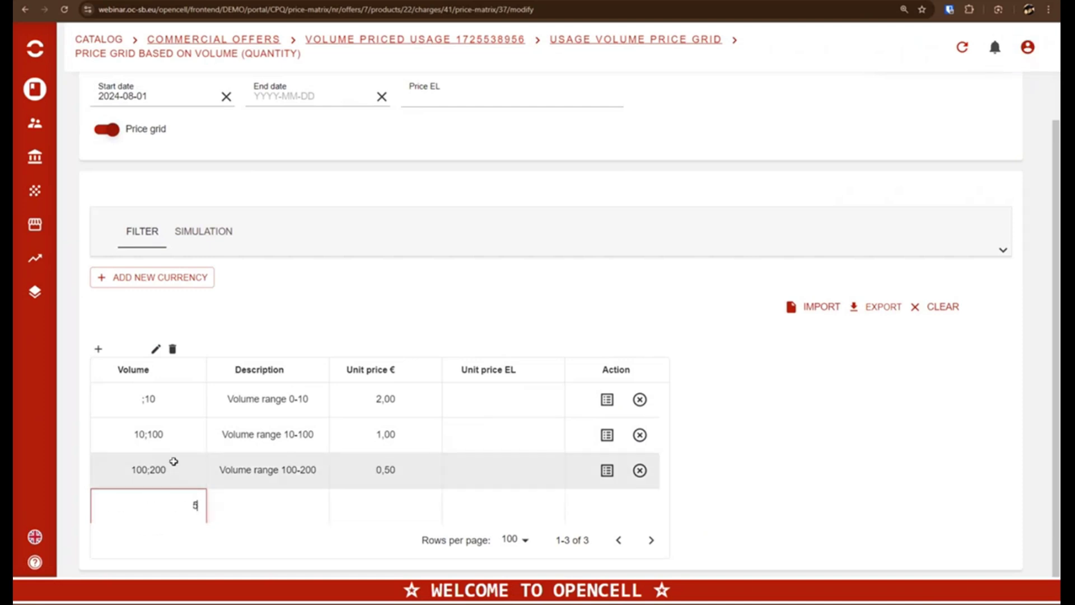
type("00;")
key("Return")
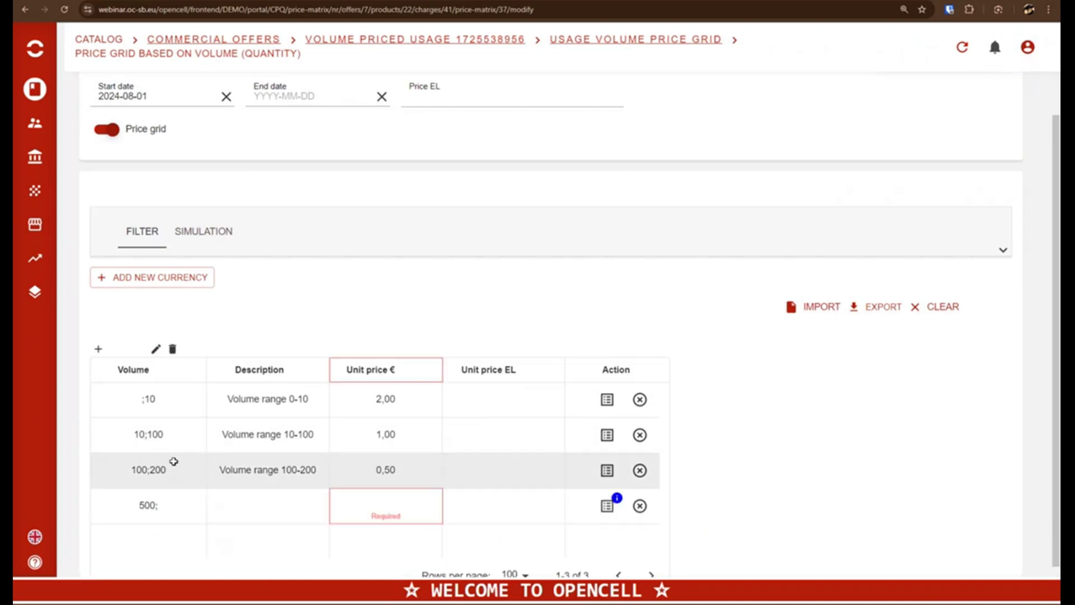
left_click(153, 503)
double_click(188, 506)
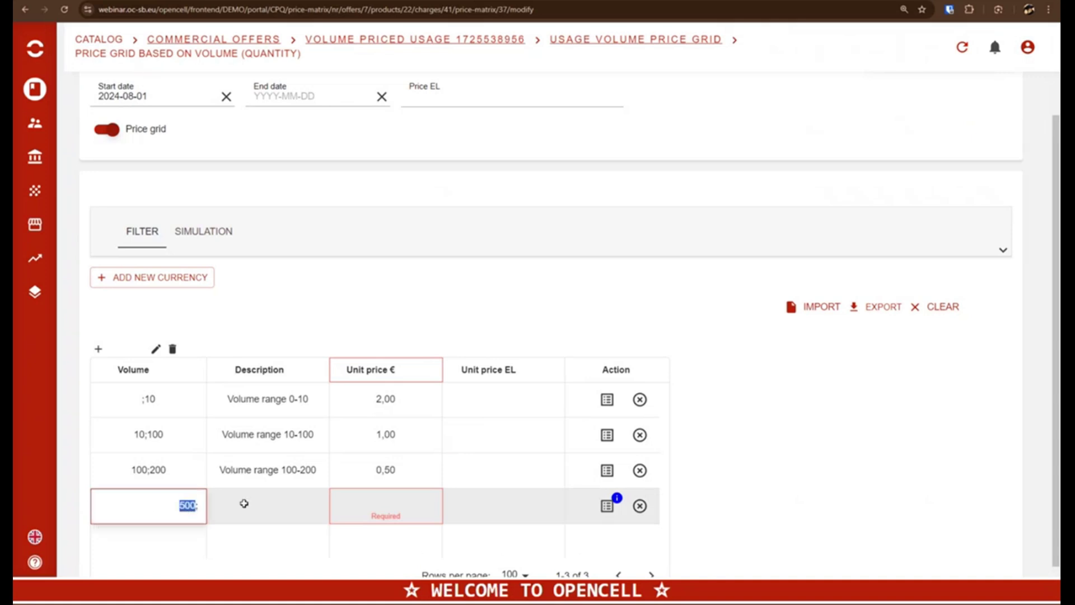
type("200")
Give the new volume row the description "Volume range 200+" and a unit price of 0.2 €.
left_click(244, 504)
left_click(244, 504)
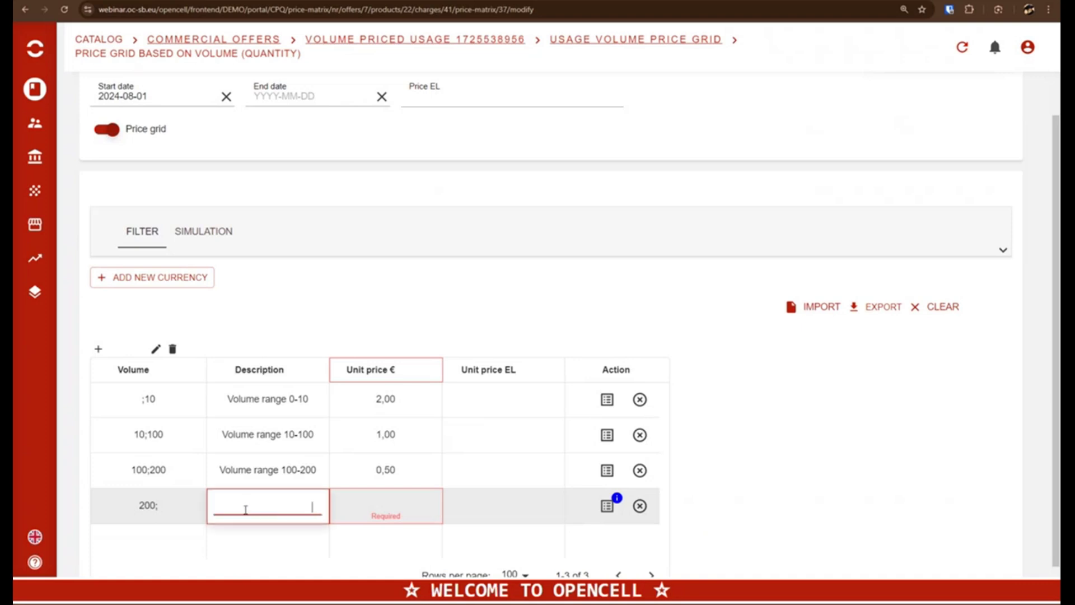
type("Volume rar")
type("ge 200+")
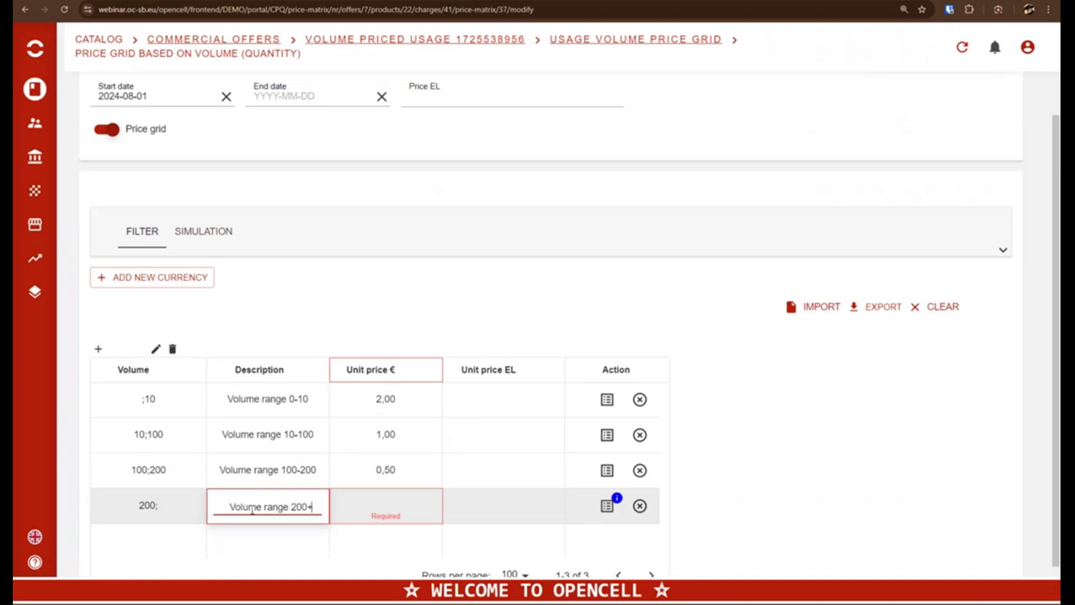
left_click(392, 497)
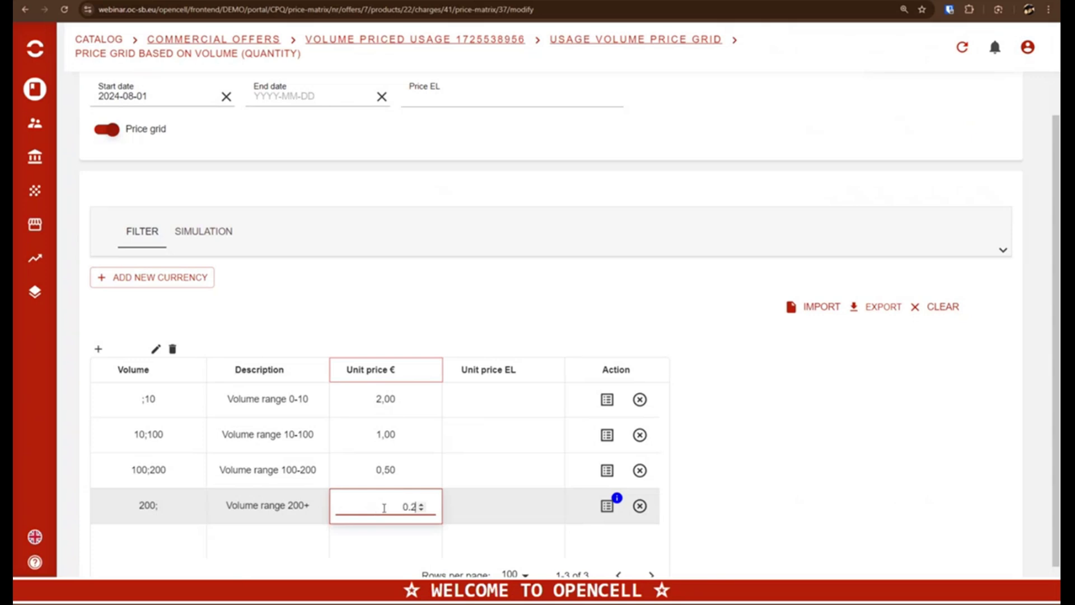
type("0.2")
left_click(507, 510)
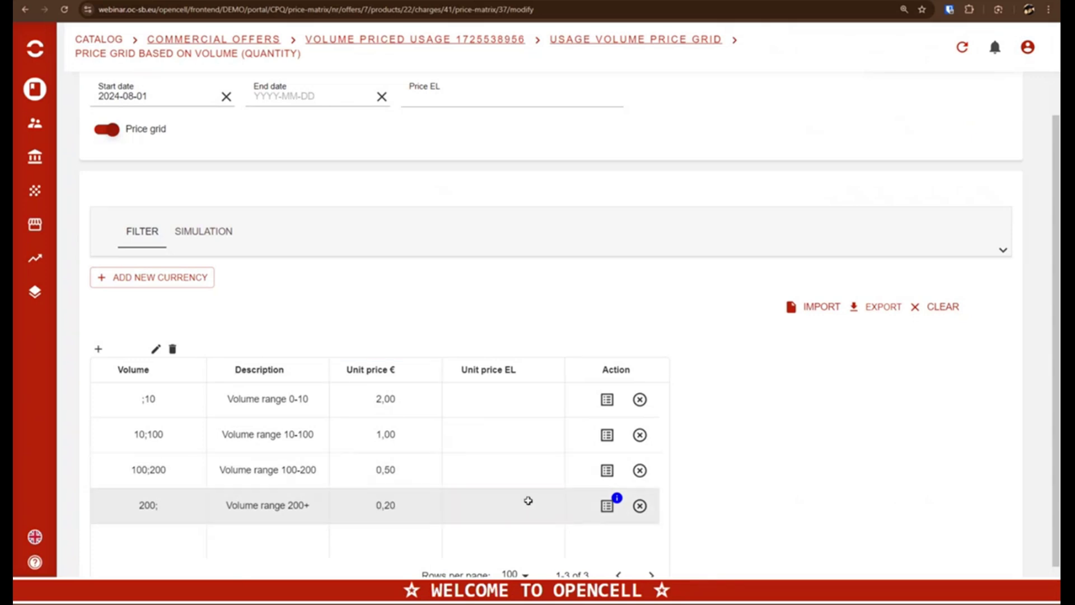
scroll(739, 476, "up", 1)
scroll(739, 475, "up", 1)
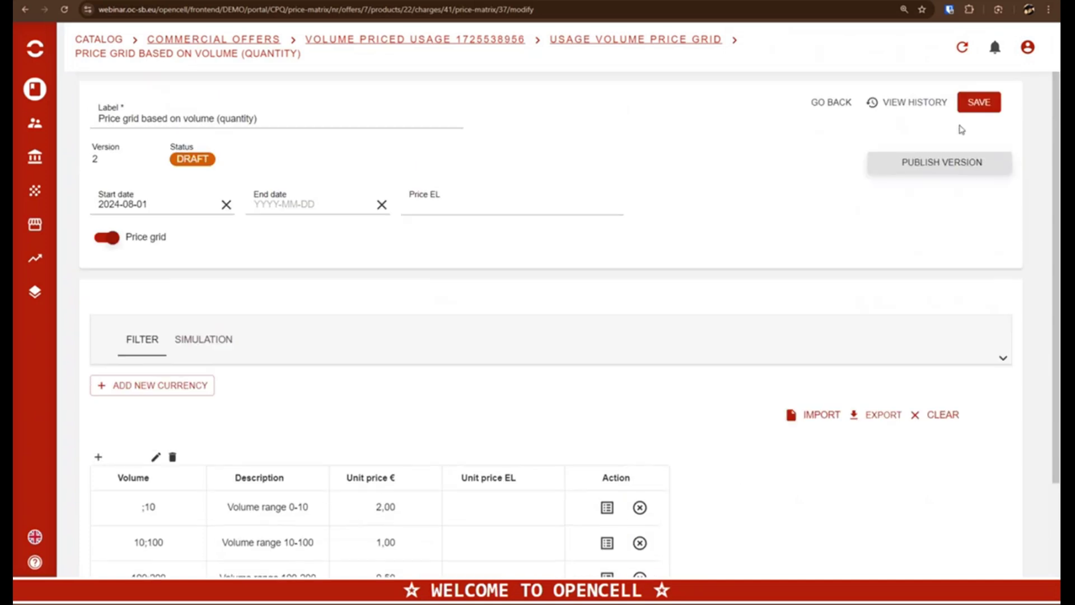
Save and publish the draft price version starting 2024-08-01, and check its four volume ranges in the price grid.
left_click(981, 104)
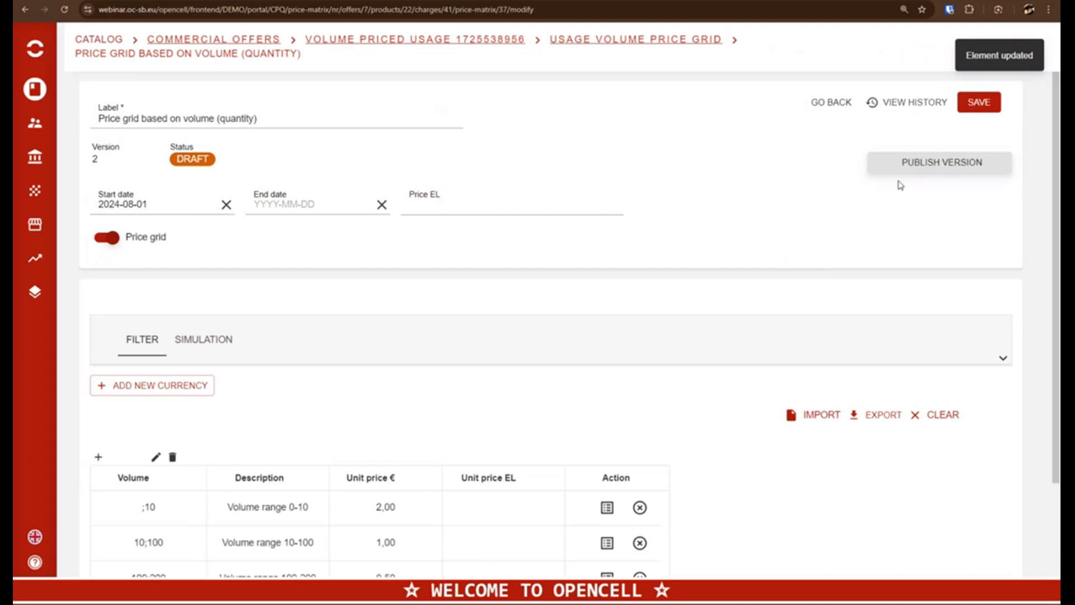
left_click(913, 175)
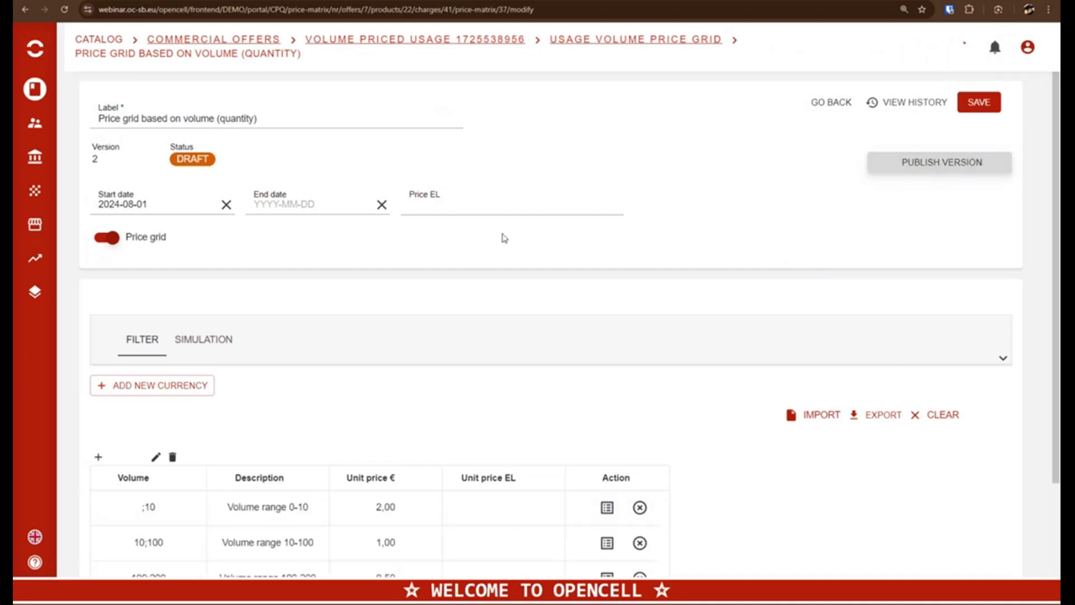
scroll(612, 242, "down", 3)
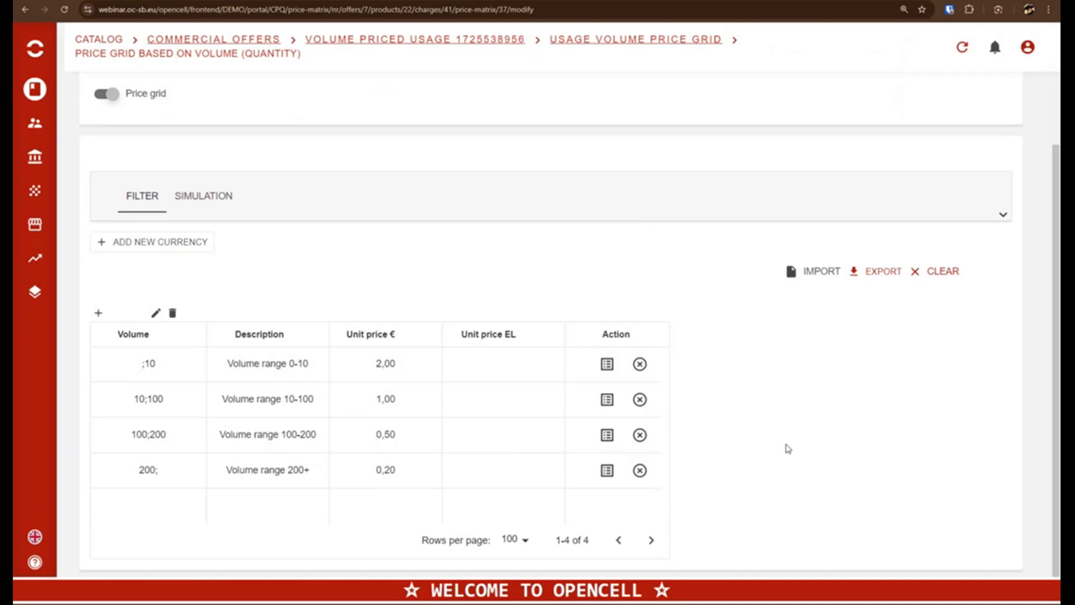
scroll(787, 447, "up", 3)
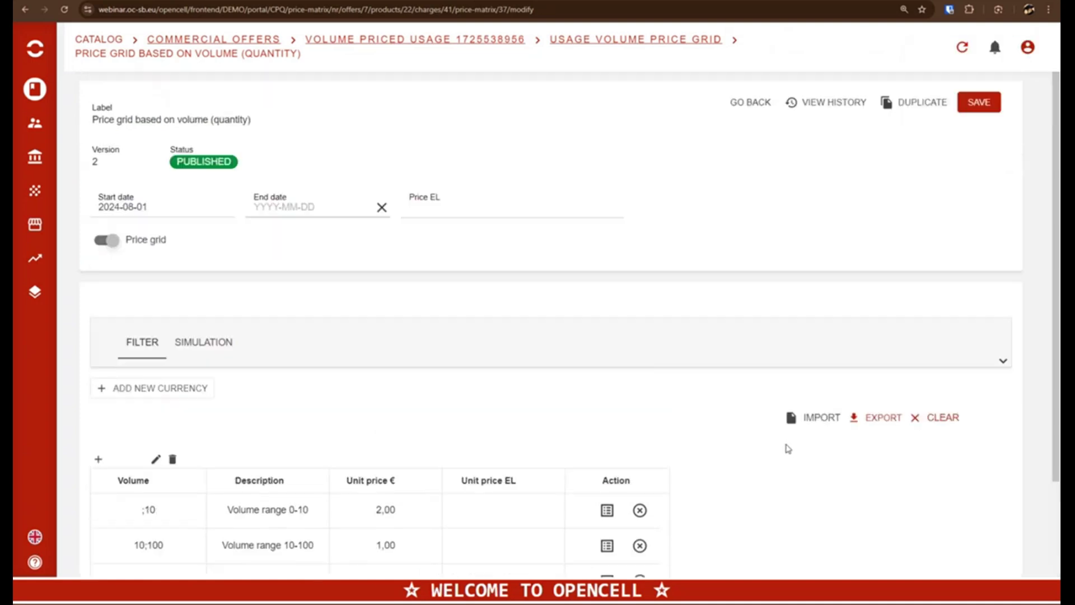
scroll(775, 446, "down", 3)
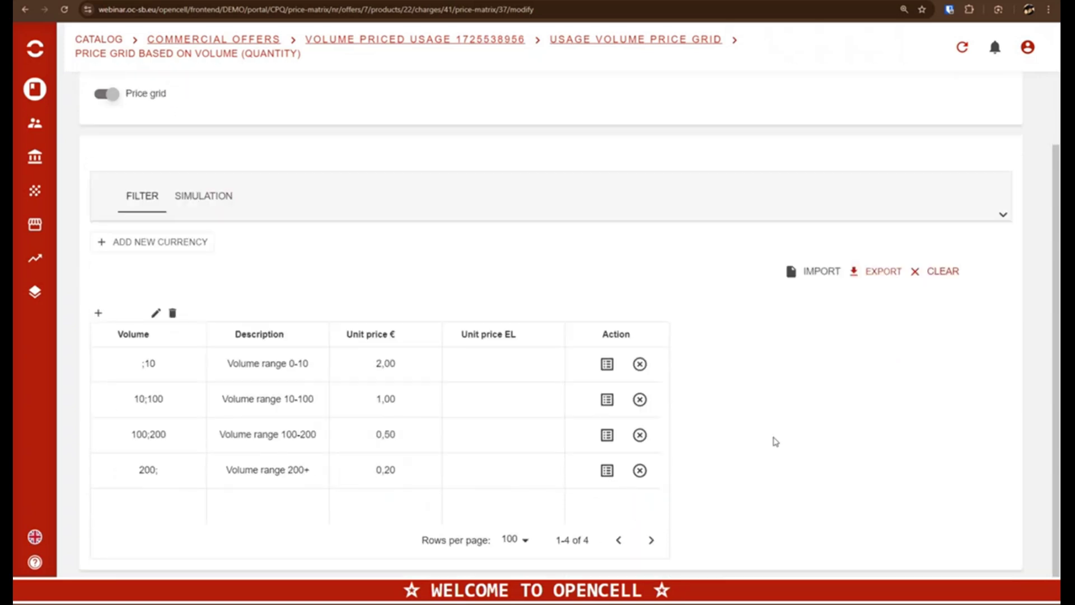
scroll(775, 442, "up", 3)
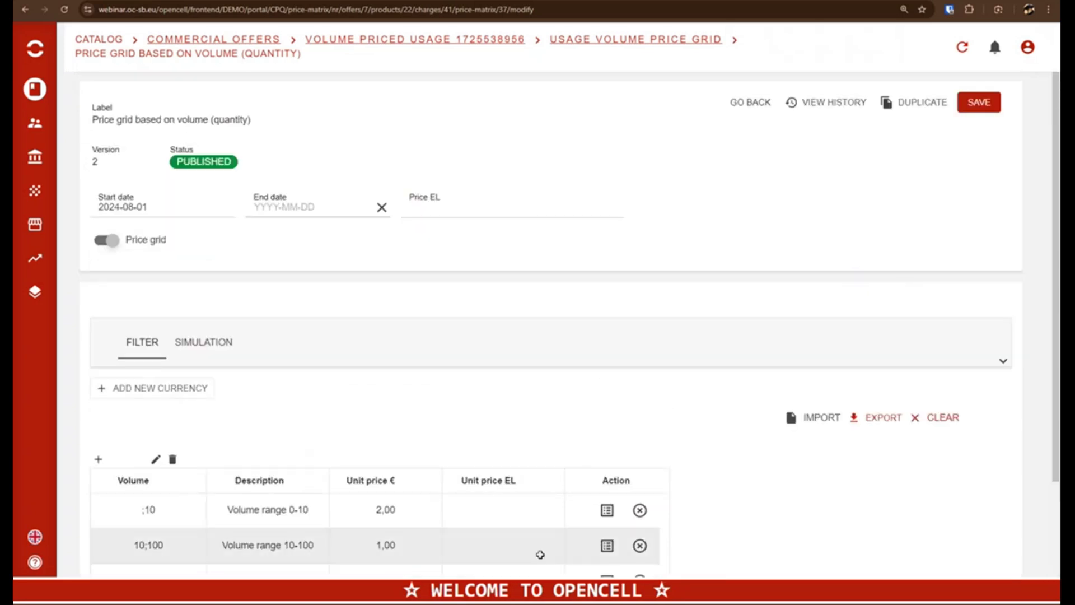
Switch to Postman, resend the C02 chargeCDRList replay request for the 500-unit usage, and check the statistics and charged amounts in the response.
mouse_move(572, 602)
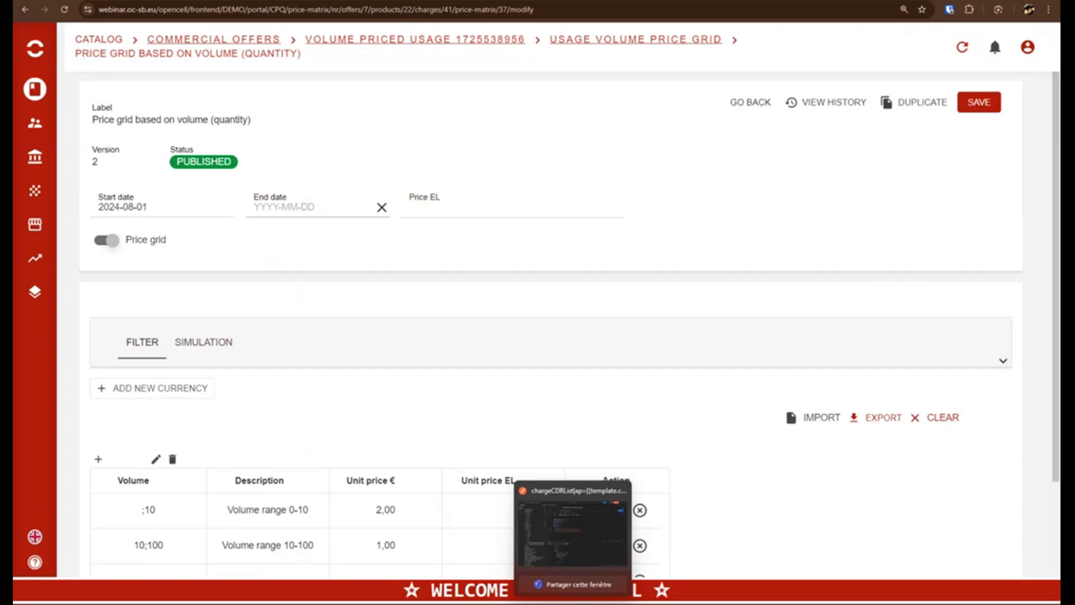
left_click(573, 532)
left_click(184, 388)
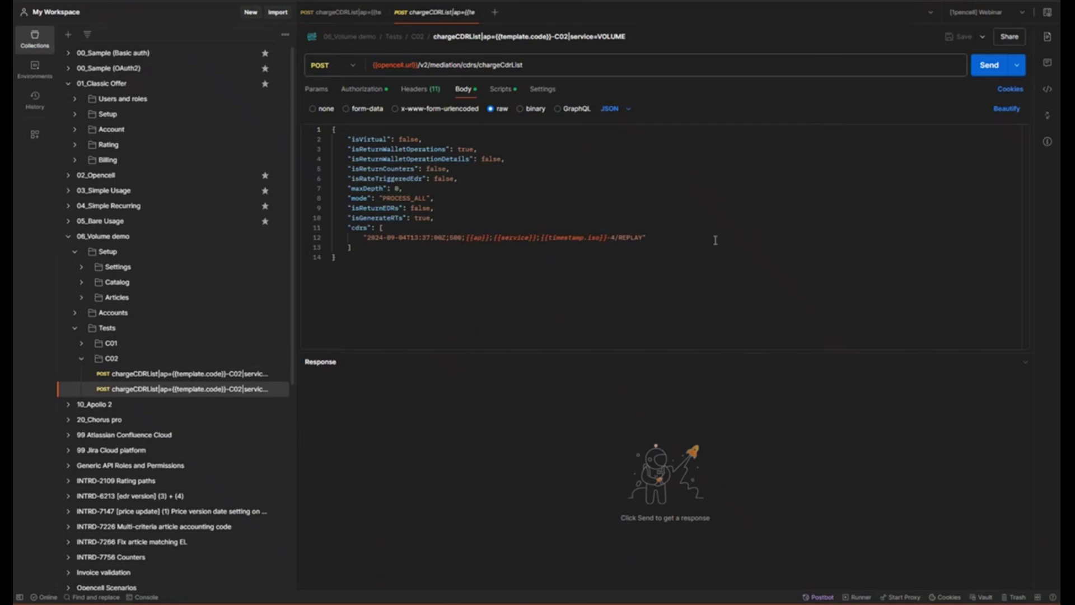
left_click(984, 68)
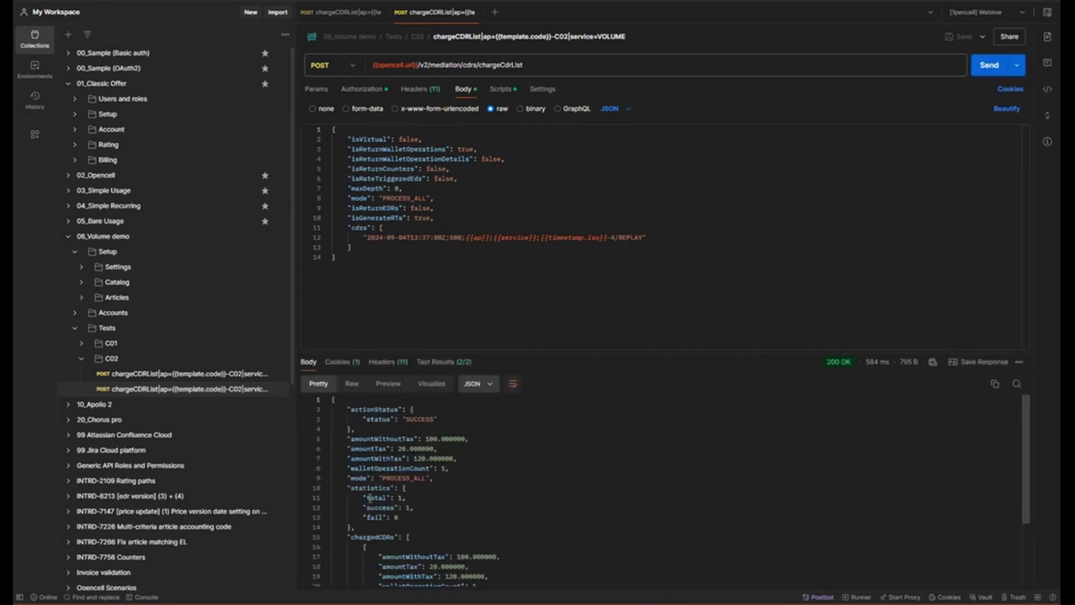
mouse_move(368, 497)
left_mouse_down()
mouse_move(422, 497)
mouse_move(382, 507)
left_mouse_up()
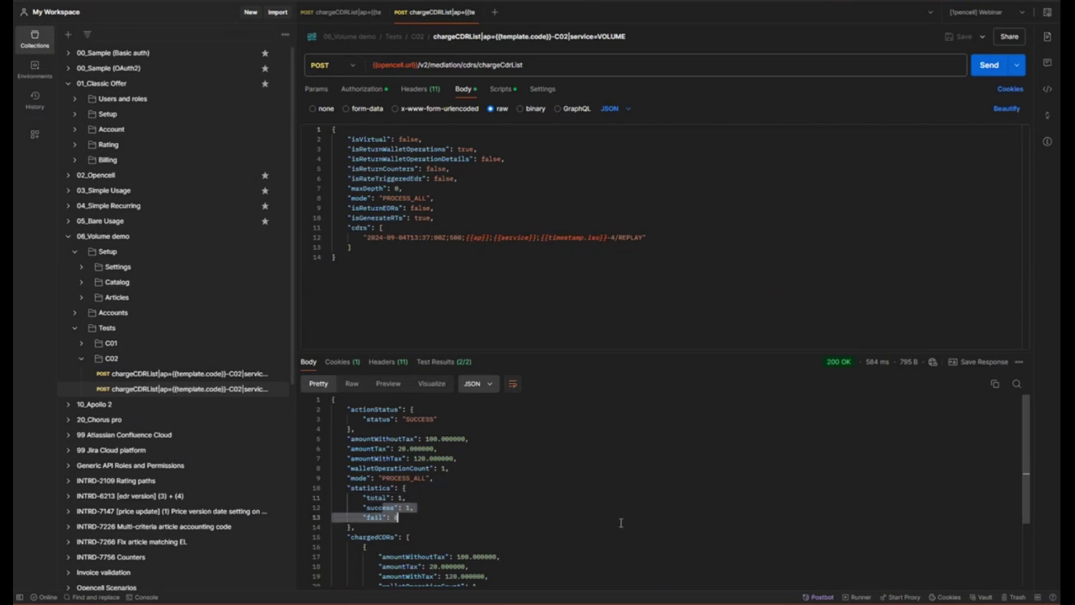
scroll(633, 509, "down", 3)
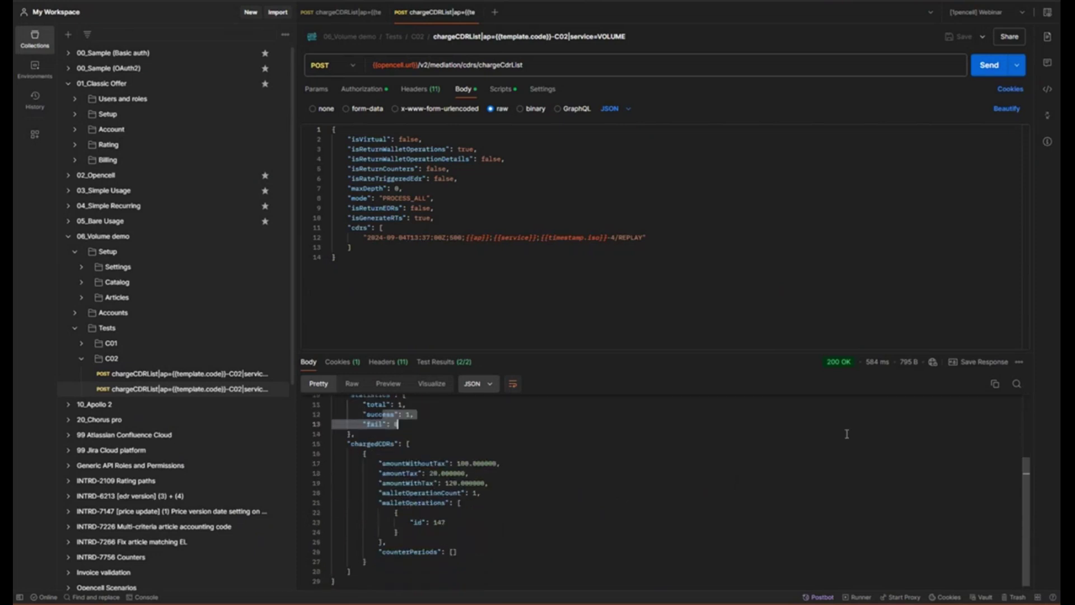
scroll(624, 462, "up", 1)
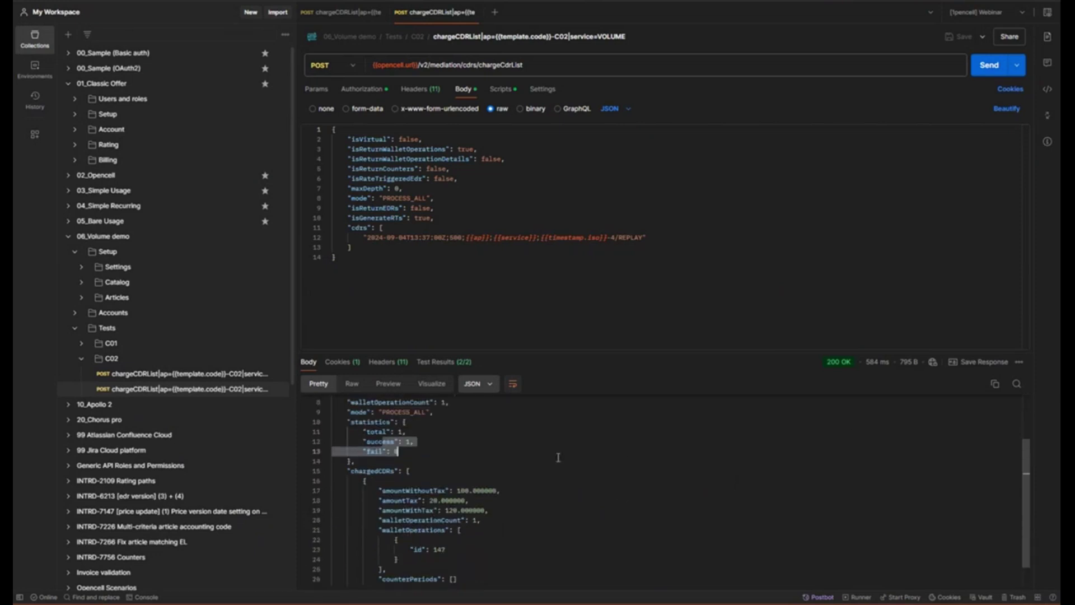
left_click(471, 490)
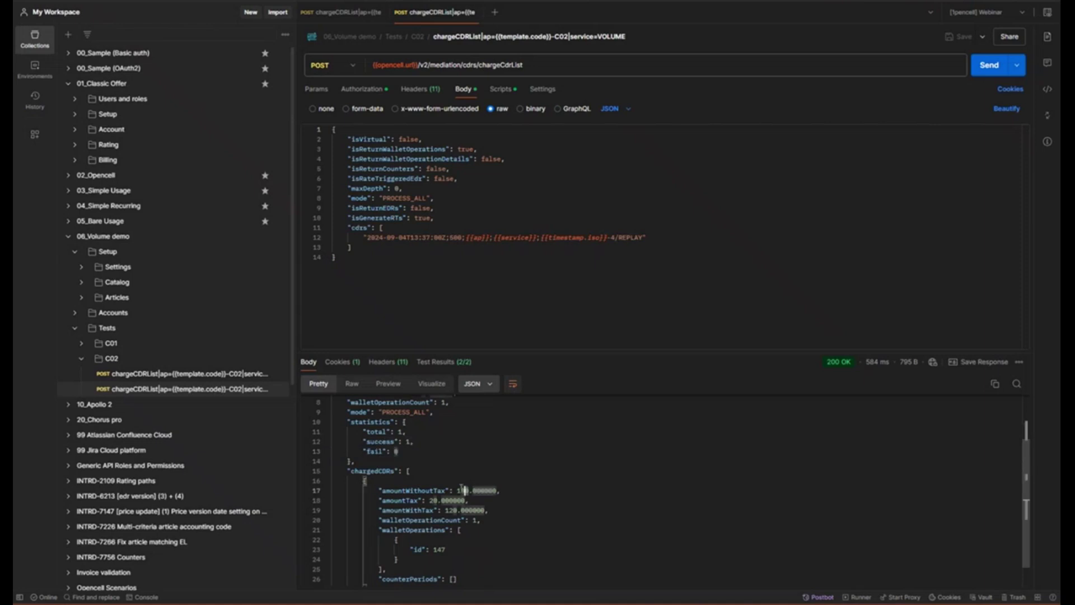
left_click(663, 484)
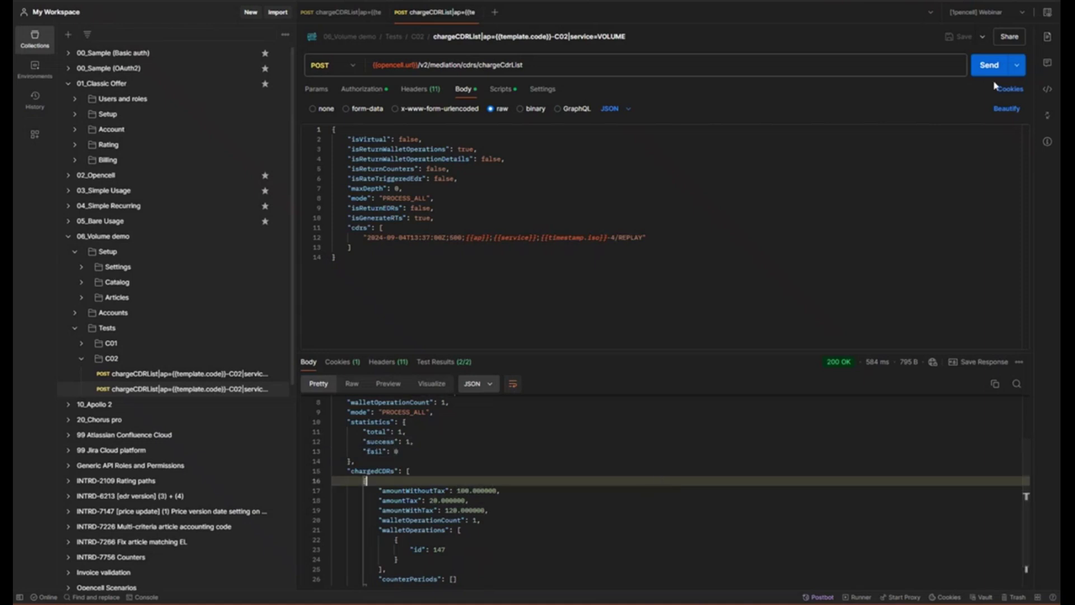
Switch to PowerPoint and start the slide show from the slide recapping rating checks, error correction and rerating.
key("alt+Tab")
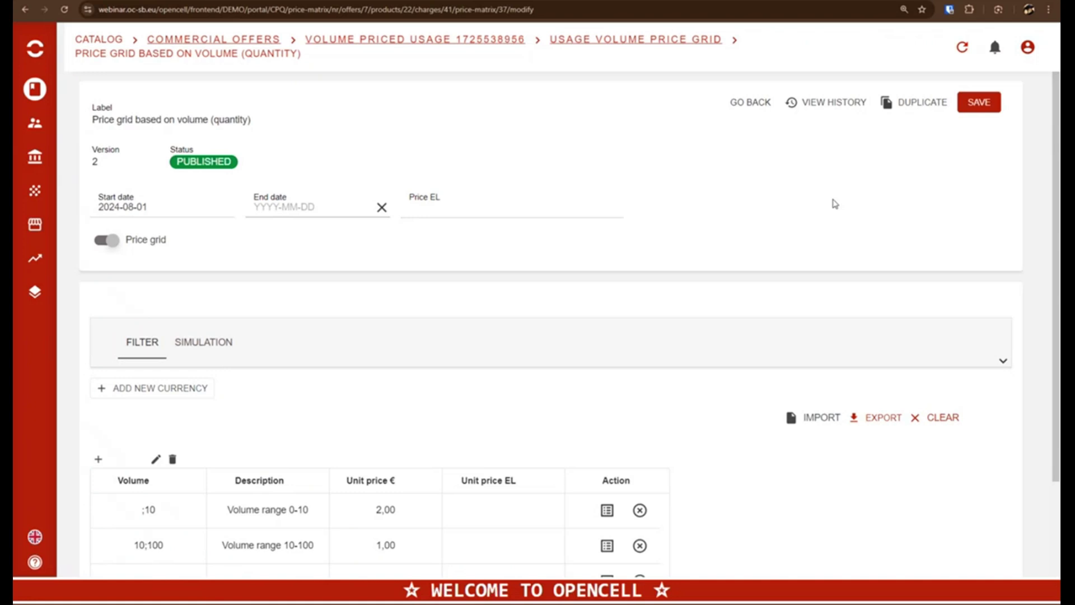
scroll(713, 470, "down", 2)
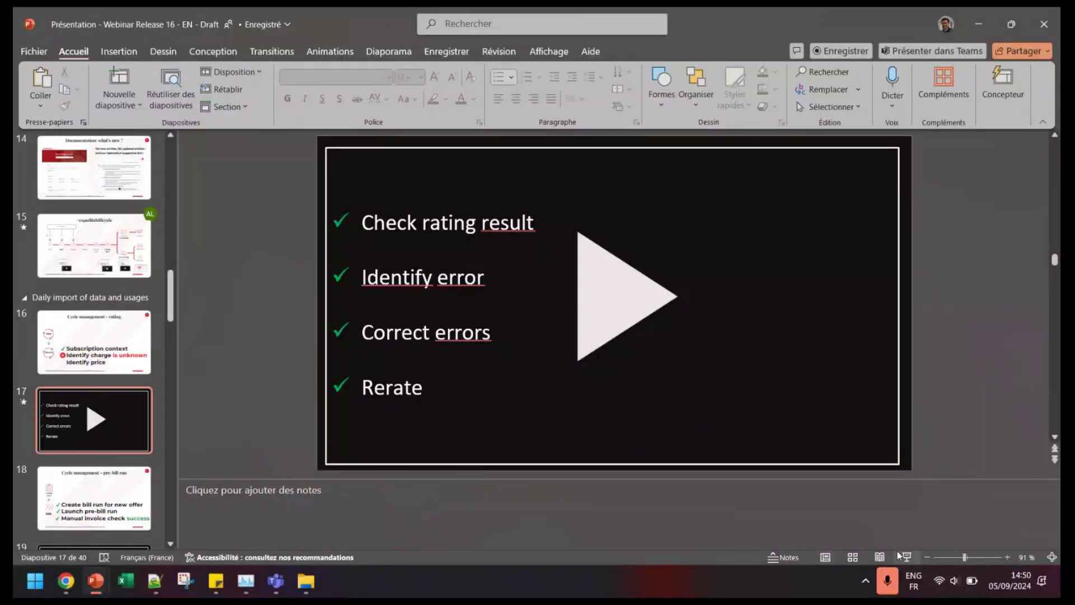
left_click(899, 554)
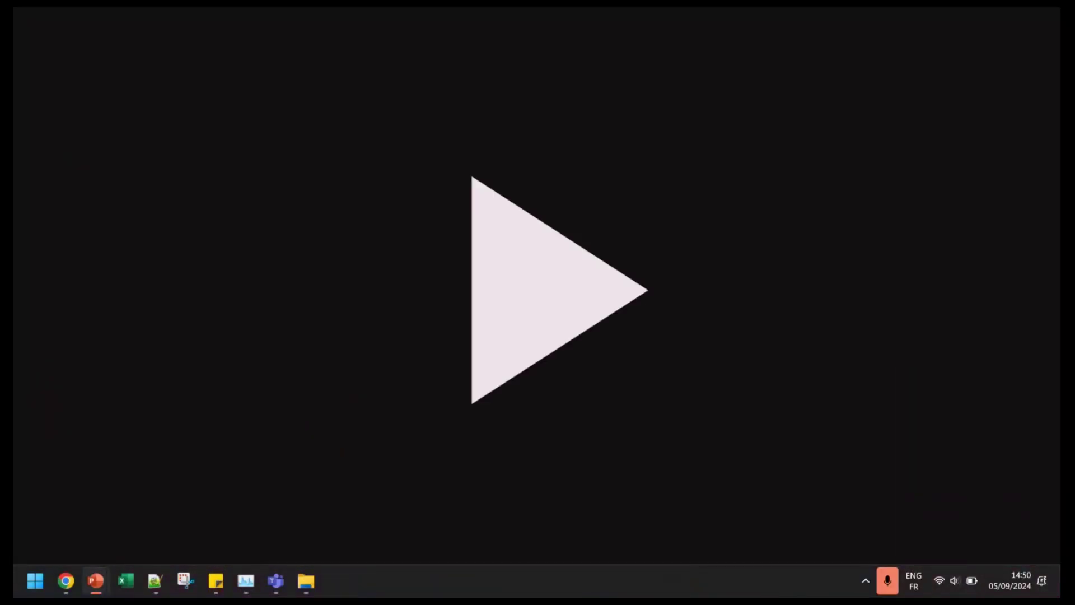
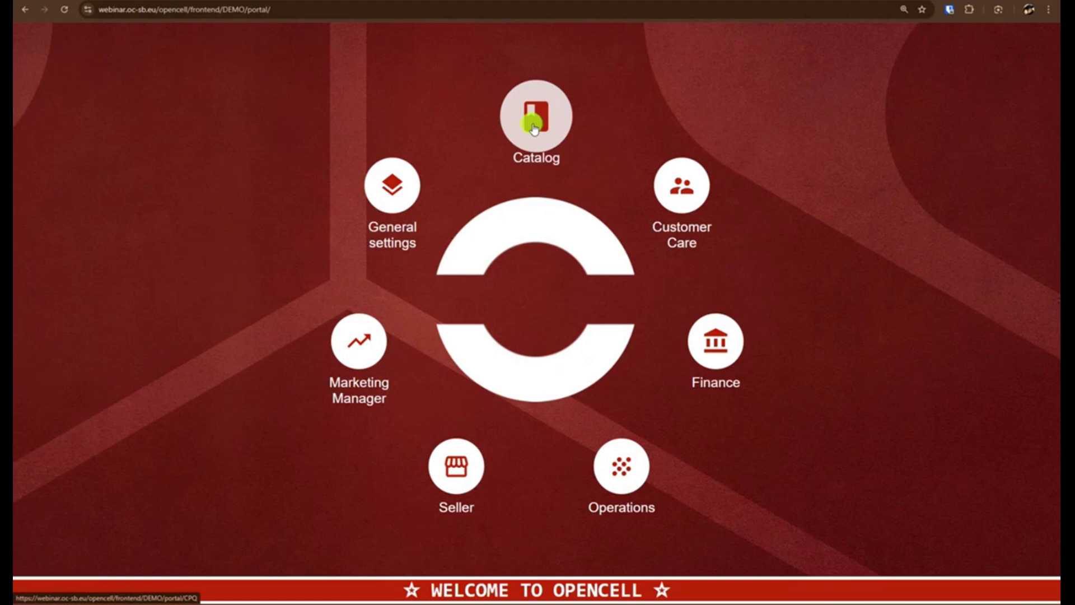
Switch to the Opencell portal and open the billing cycles list in the Operations billing rules.
left_click(533, 128)
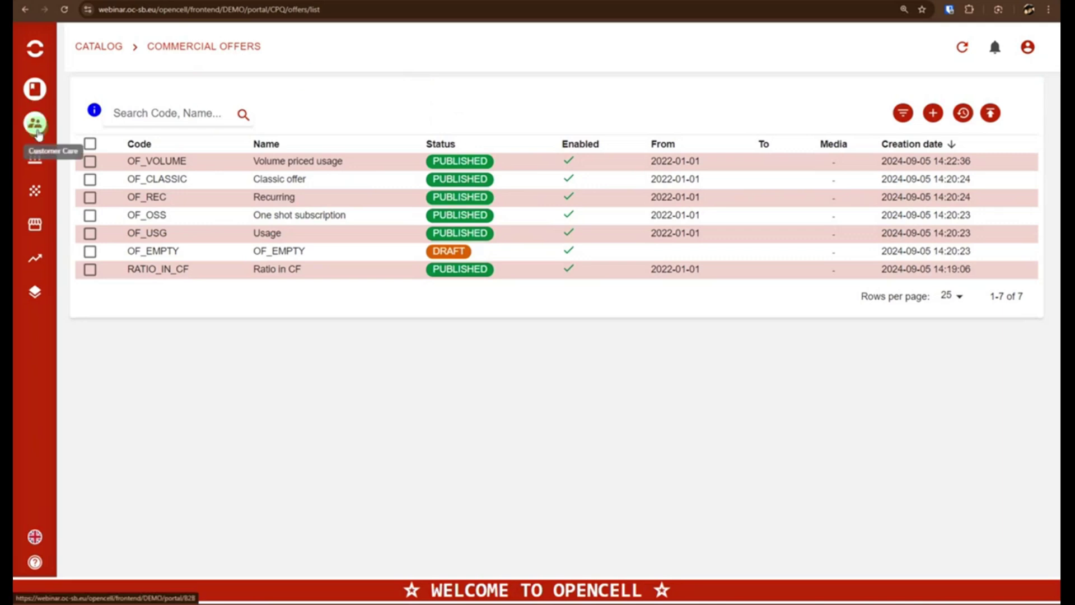
left_click(35, 188)
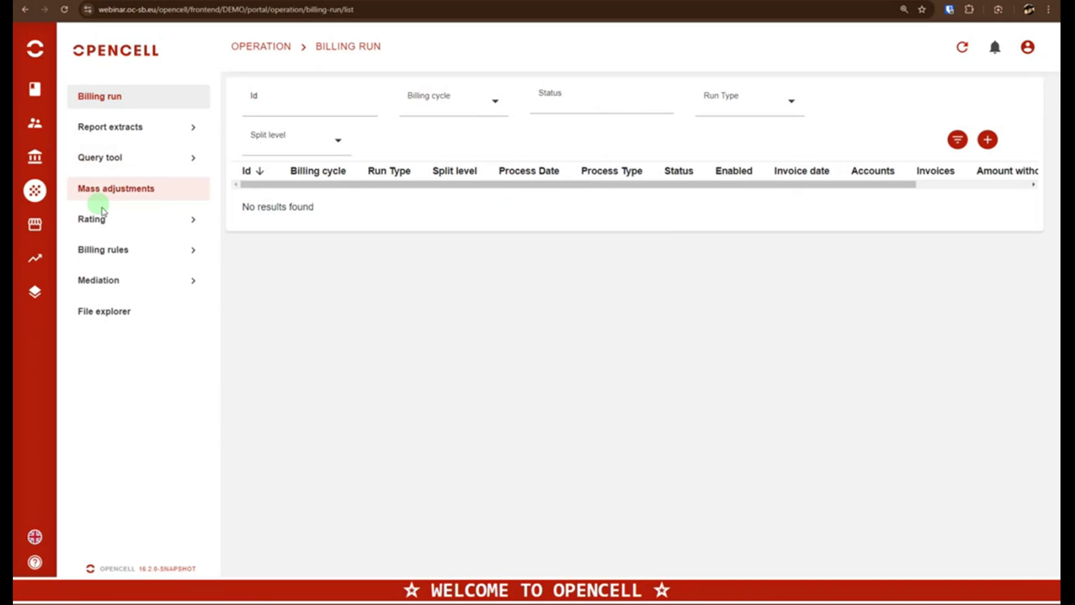
left_click(123, 250)
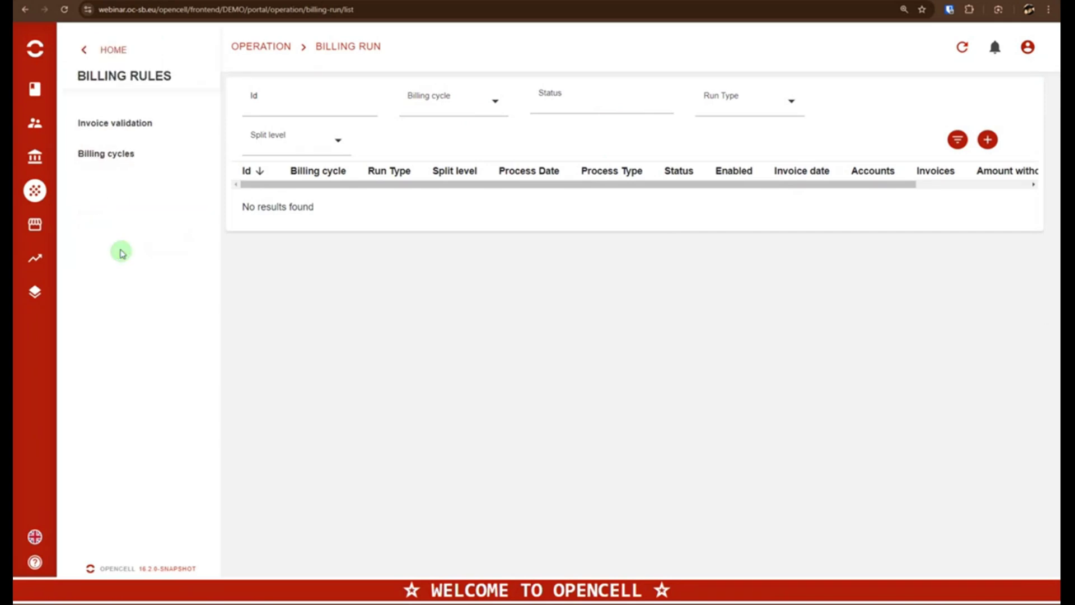
left_click(122, 158)
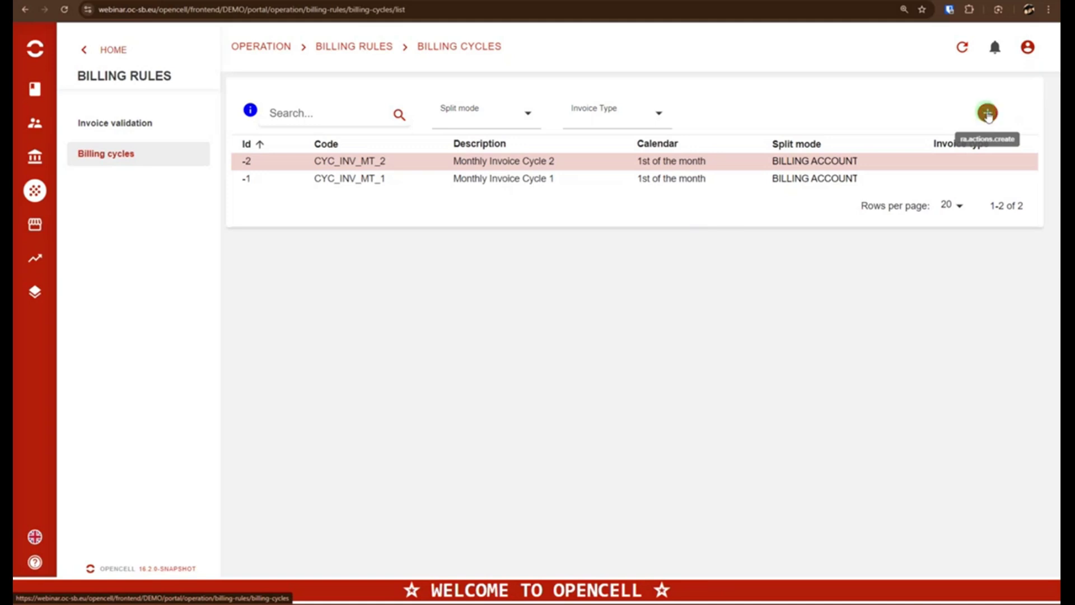
Start a new billing cycle with the default description "Cycle Offre Volume" and the MONTHLY billing calendar.
left_click(987, 114)
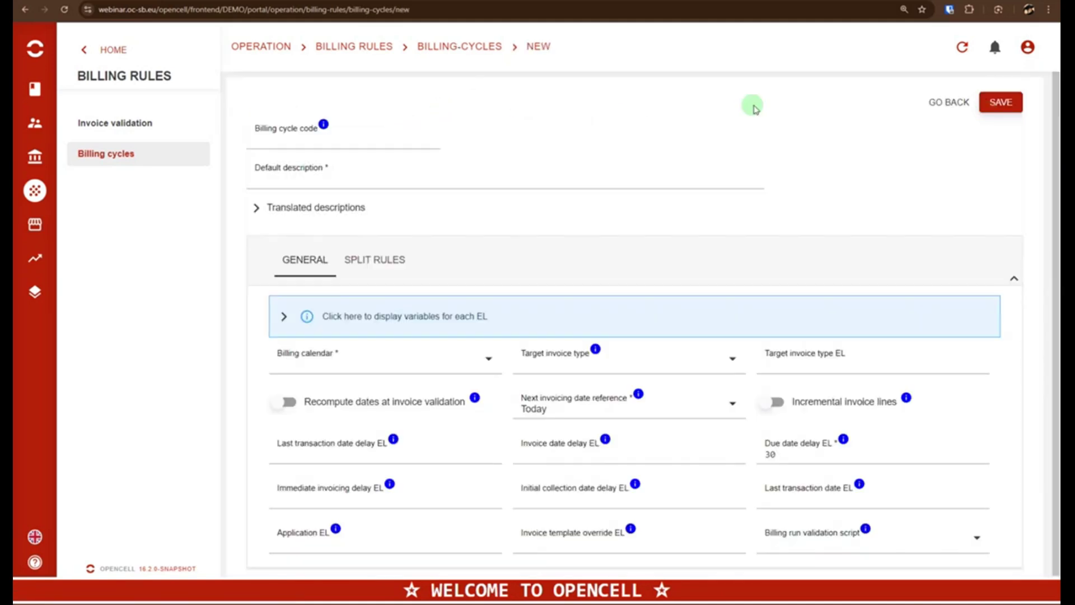
left_click(304, 173)
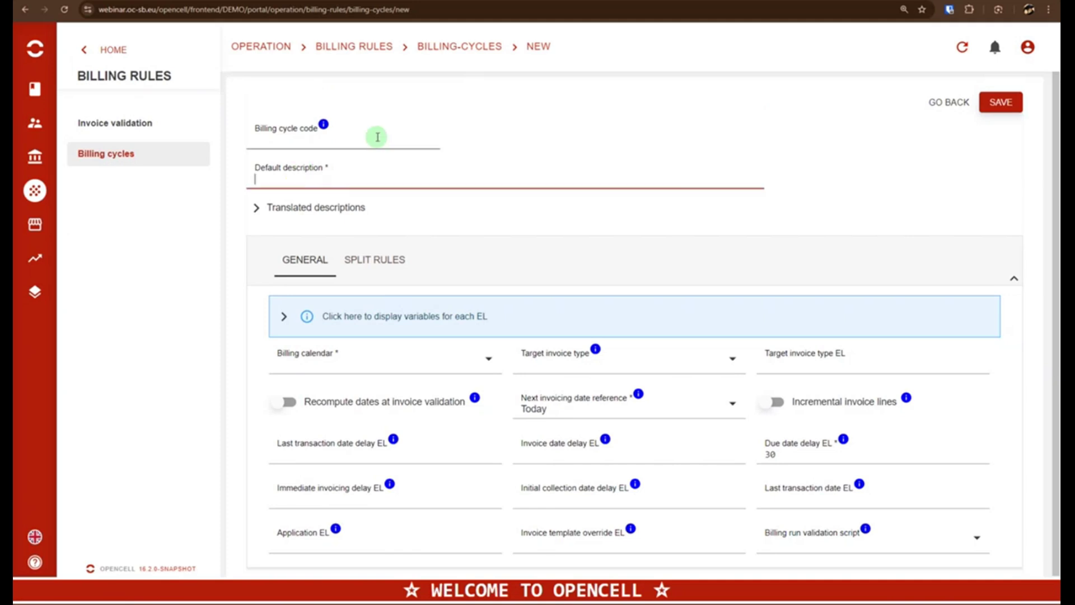
type("Cycle Offre volume")
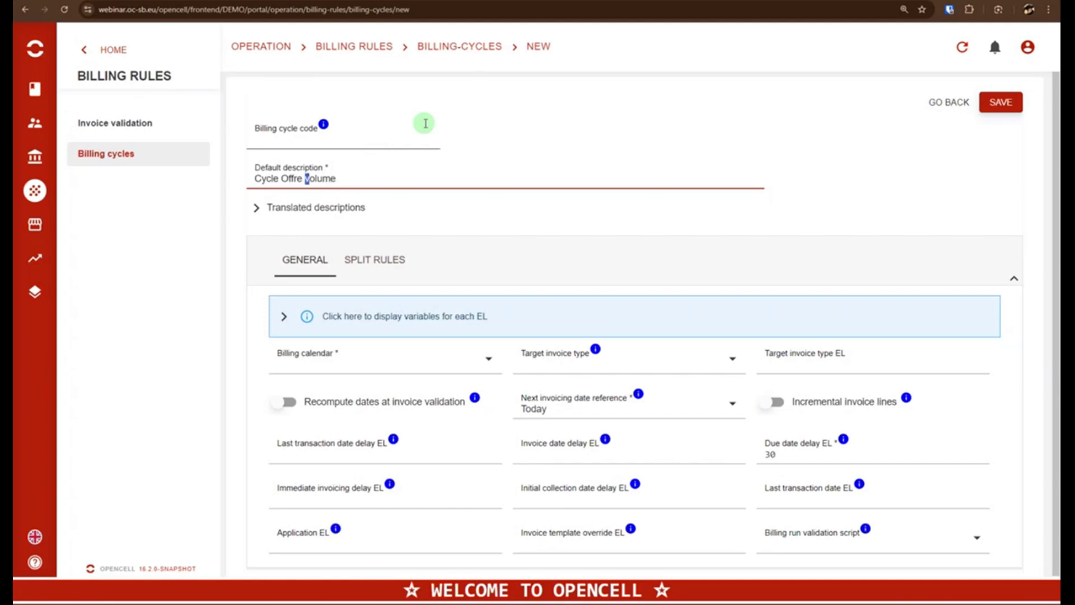
type("V")
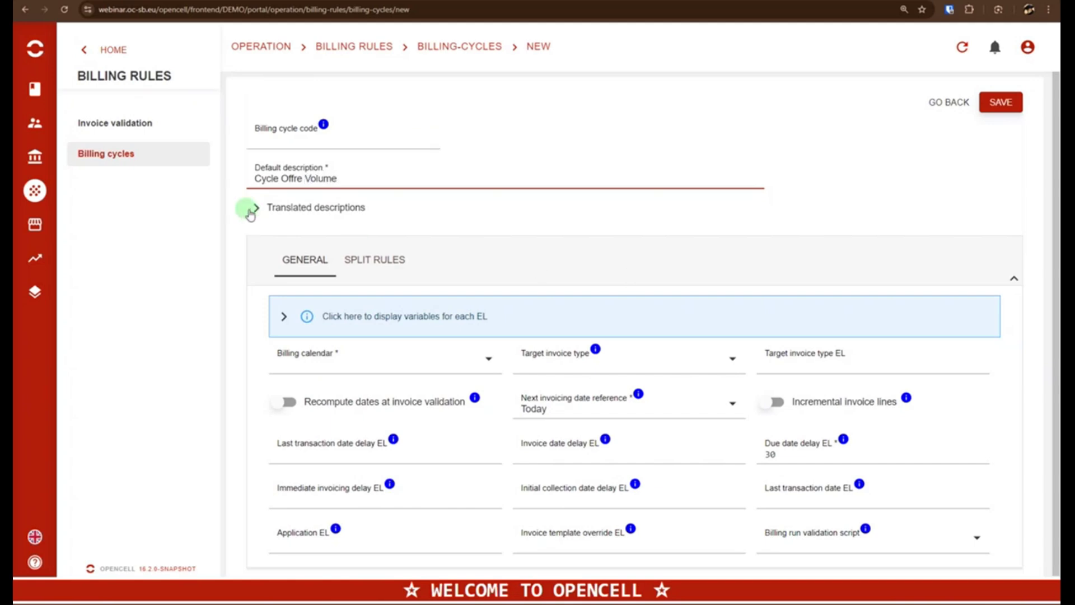
scroll(377, 238, "down", 1)
left_click(364, 352)
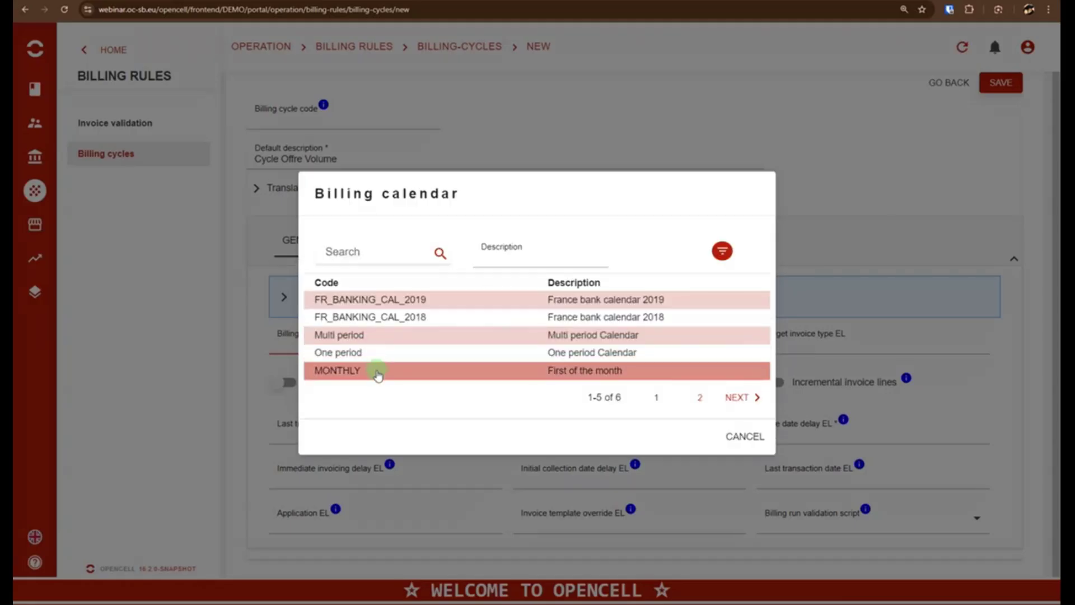
left_click(378, 371)
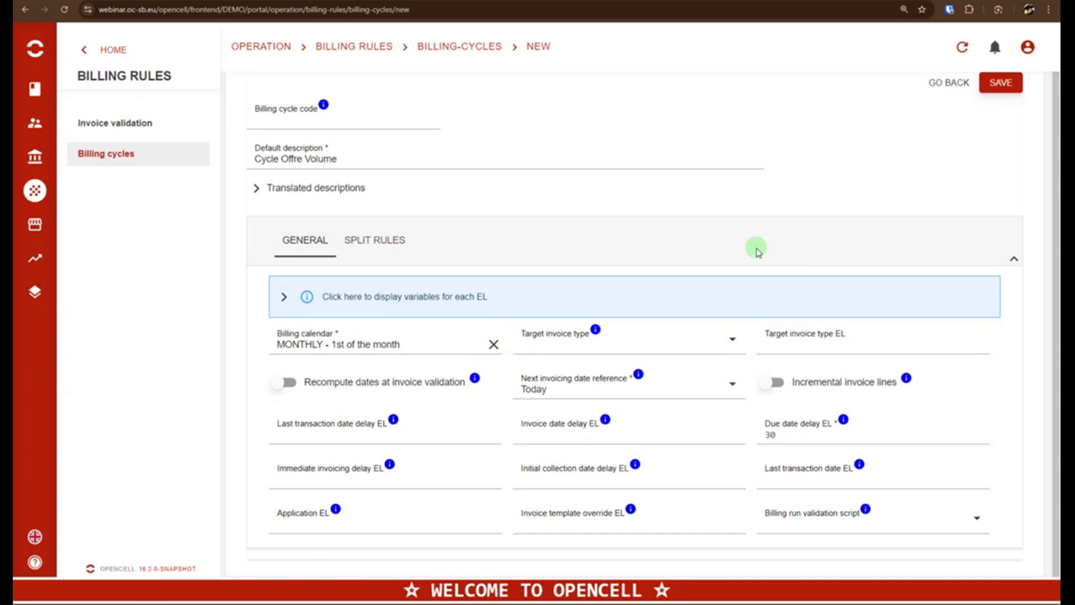
Review the invoice split level options, keep Billing account, and save the new billing cycle.
left_click(377, 246)
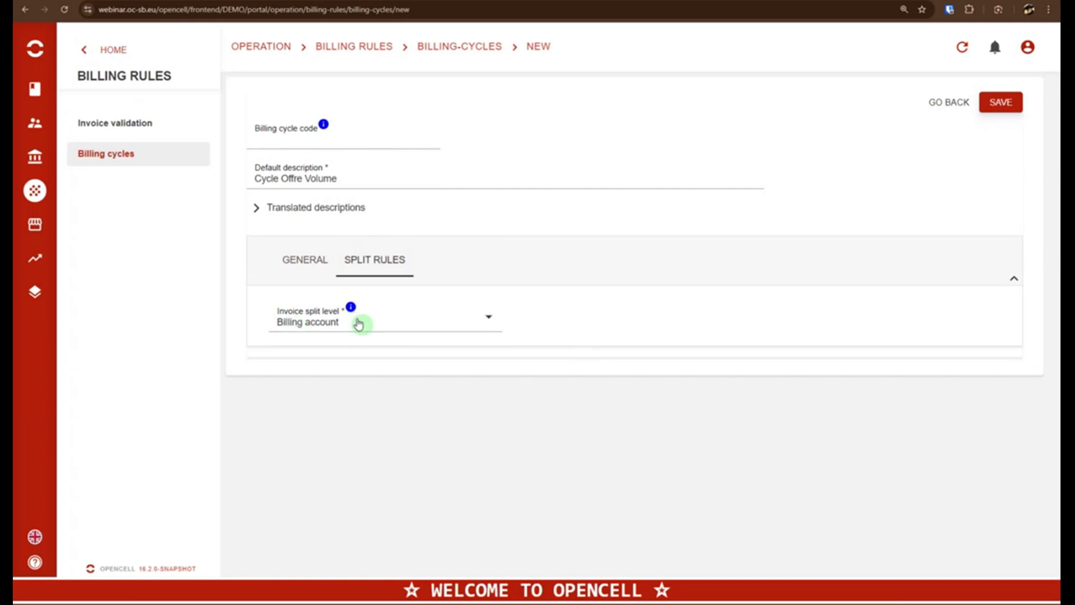
left_click(461, 329)
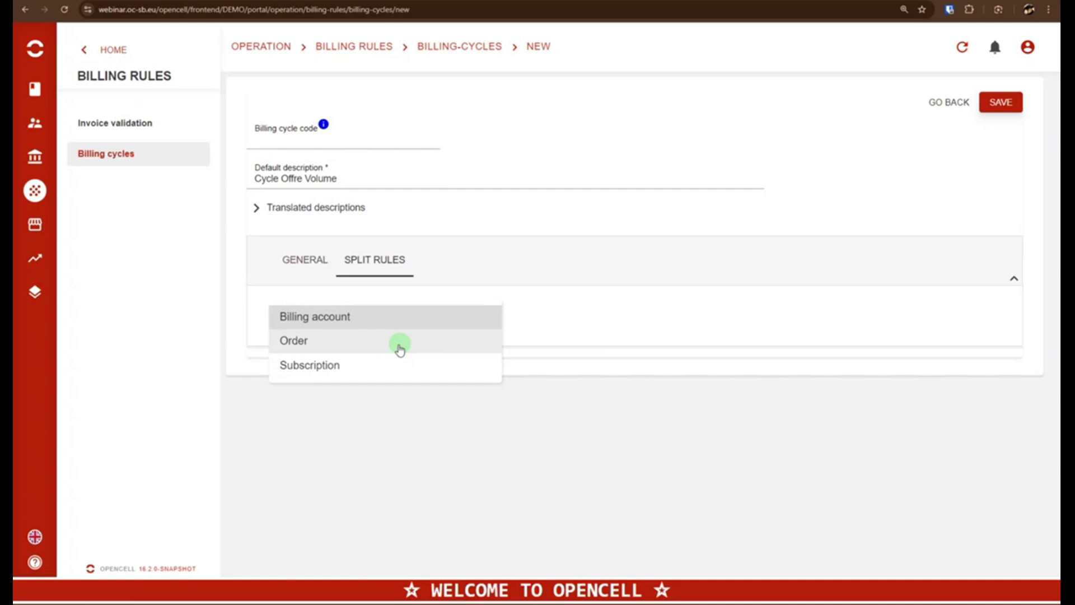
left_click(566, 316)
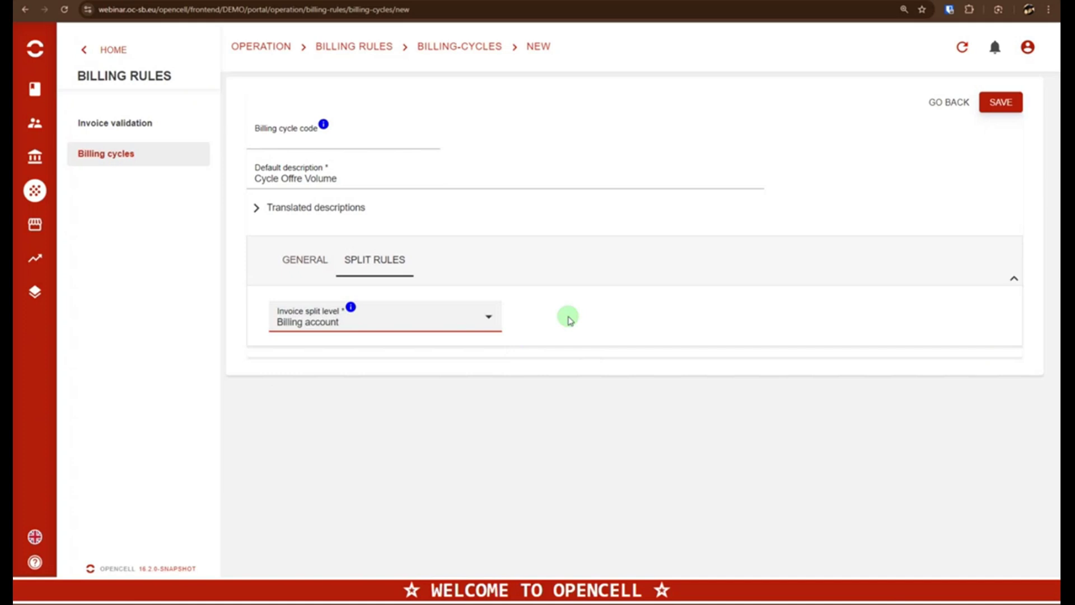
left_click(488, 316)
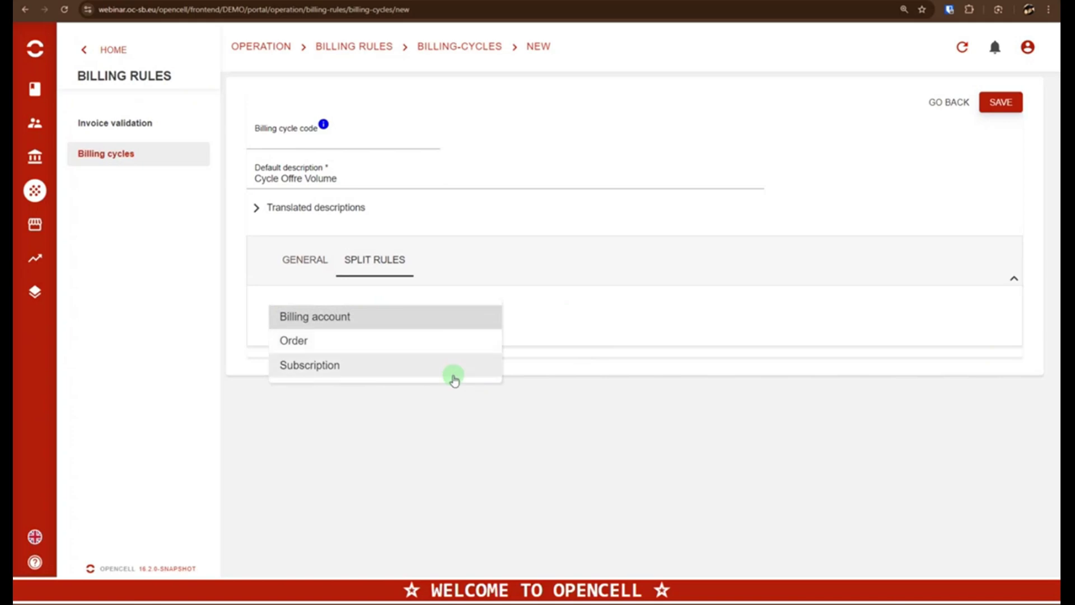
left_click(616, 324)
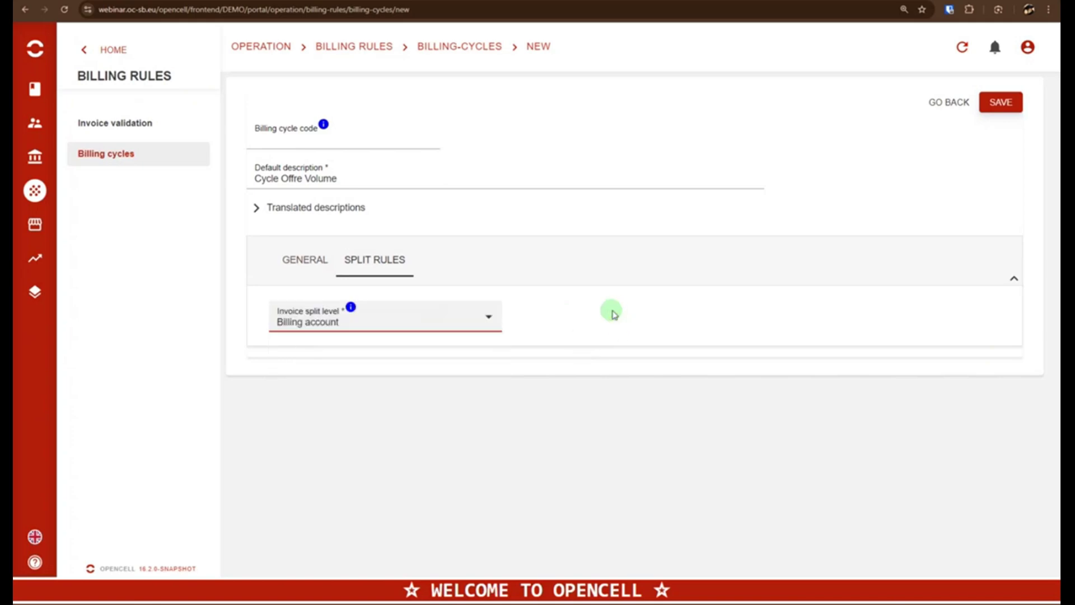
left_click(1001, 106)
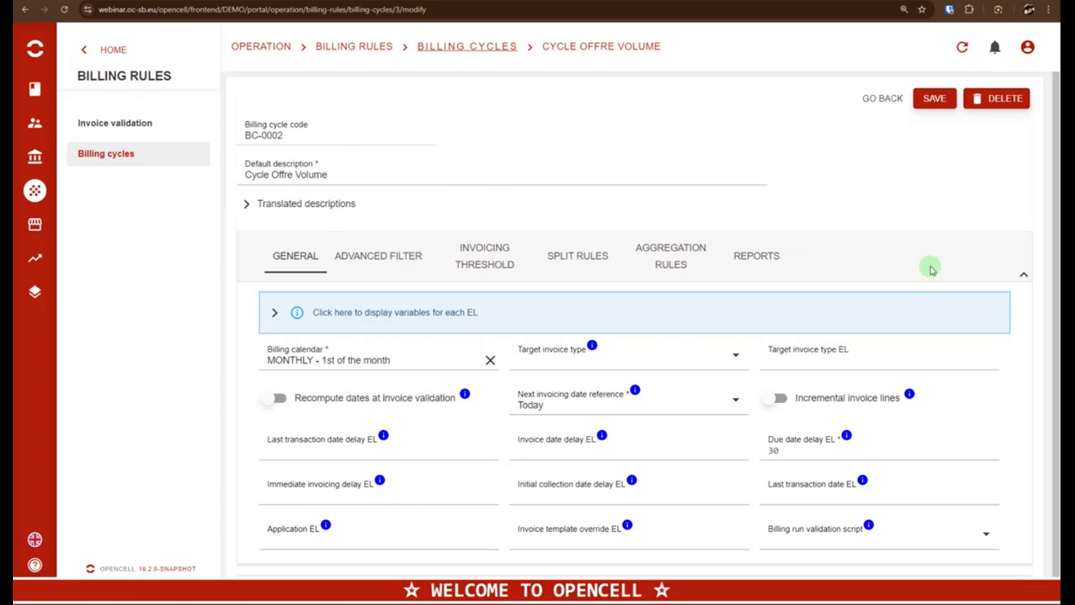
Remove the billingAccount.billingCycle.code condition from the root filter in the billing cycle's advanced filter.
left_click(366, 258)
scroll(523, 196, "down", 4)
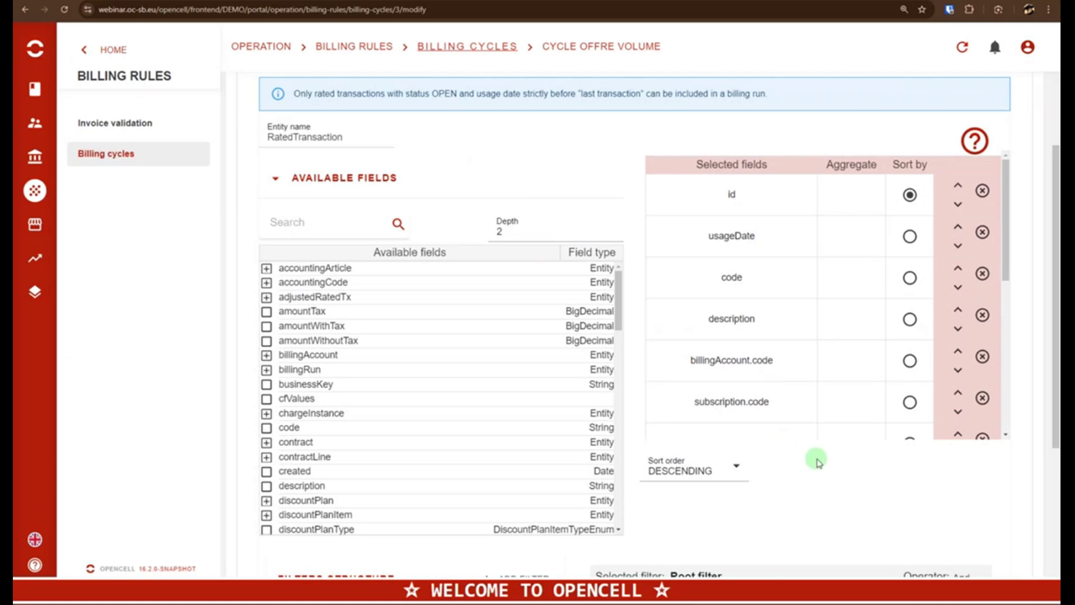
scroll(817, 475, "down", 2)
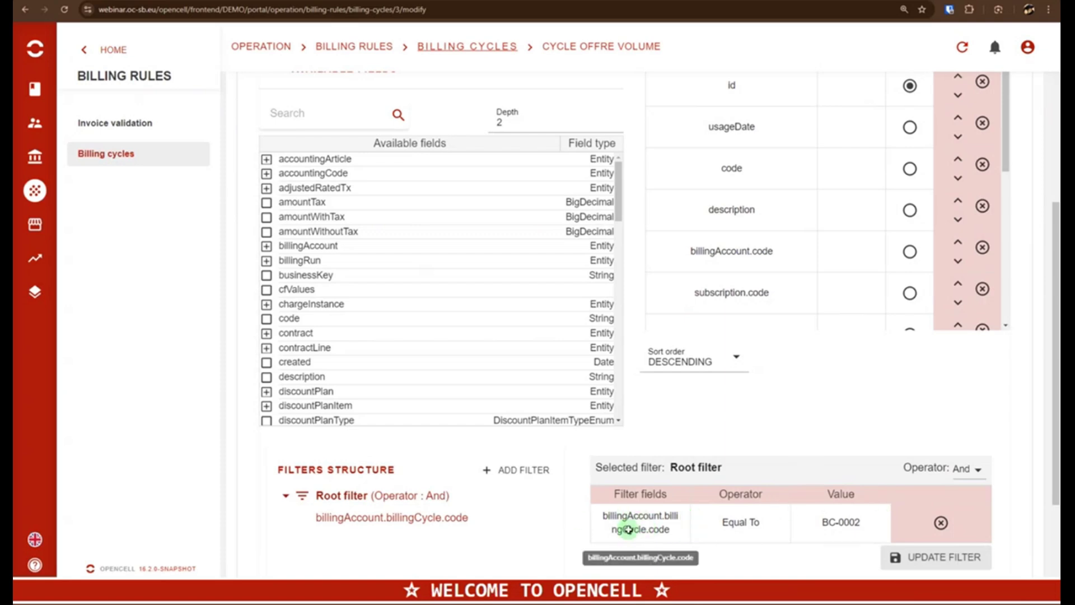
left_click(941, 524)
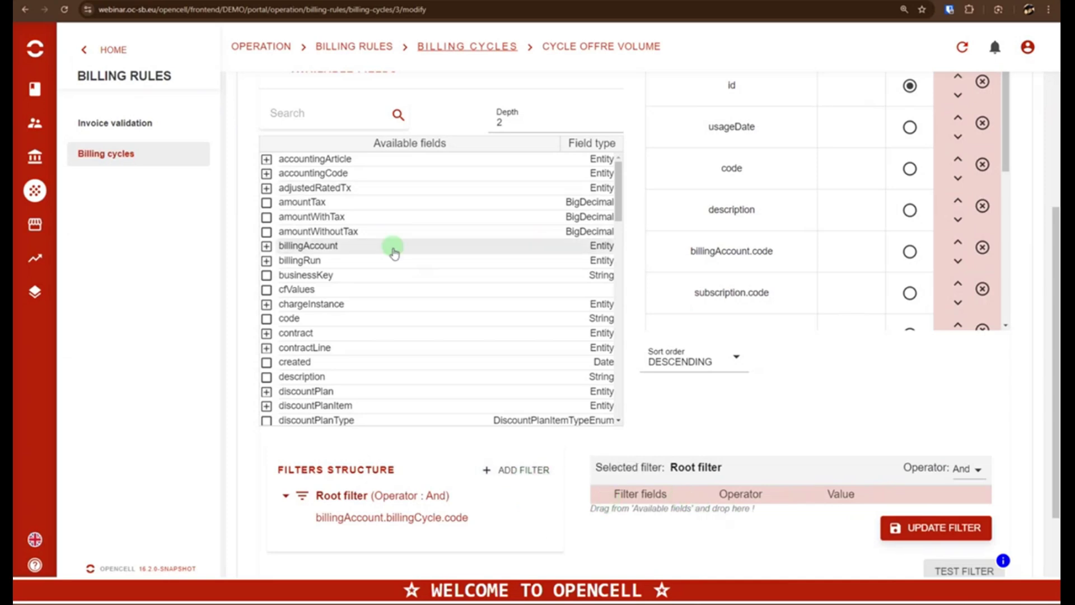
Search the available fields for "code" and add offerTemplate.code as a condition of the root filter.
left_click(310, 113)
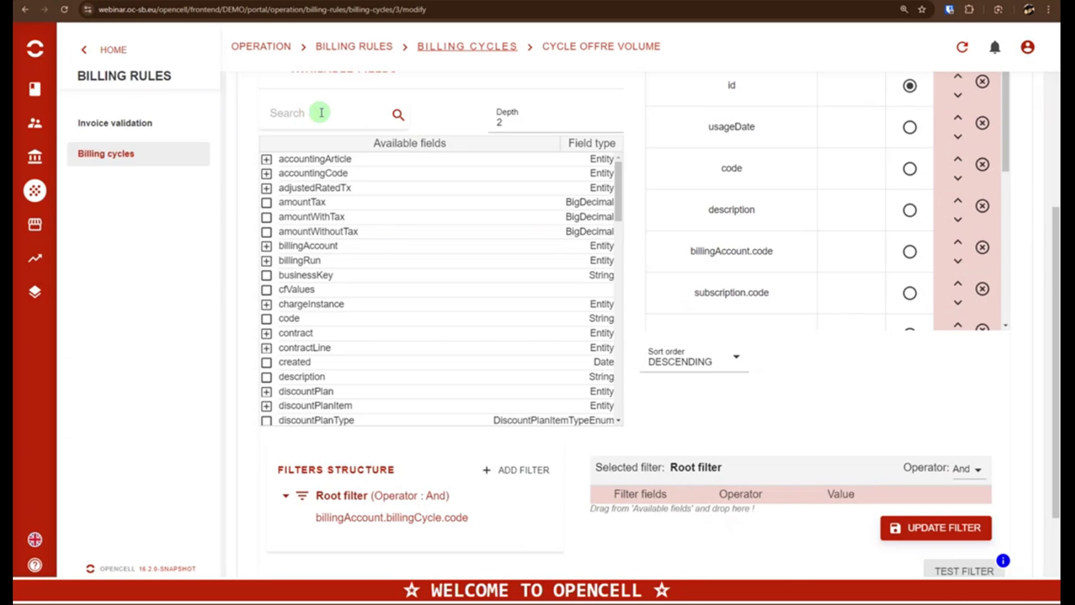
type("code")
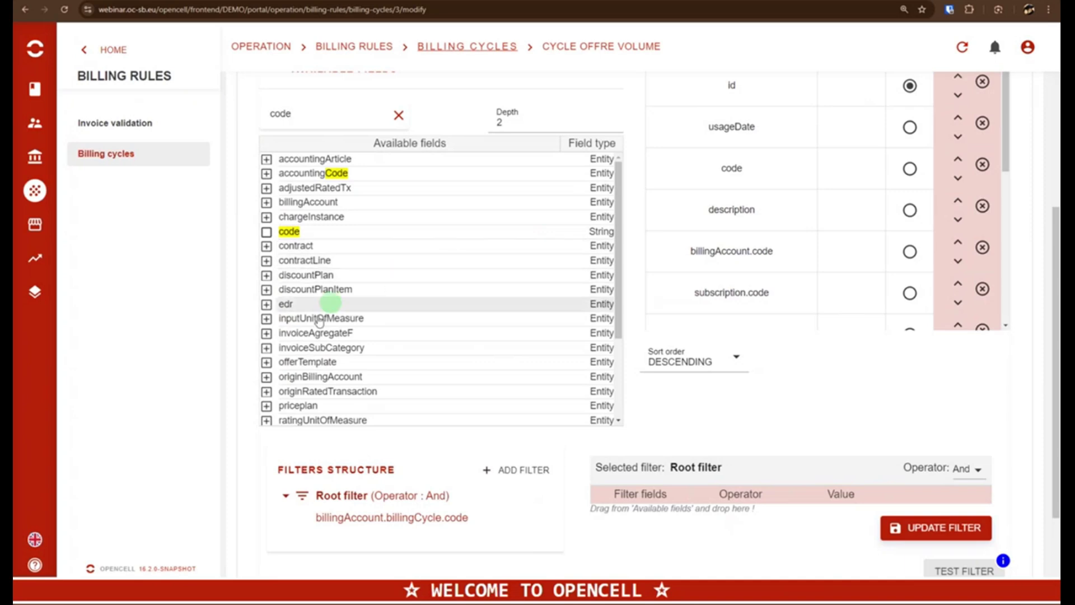
left_click(267, 363)
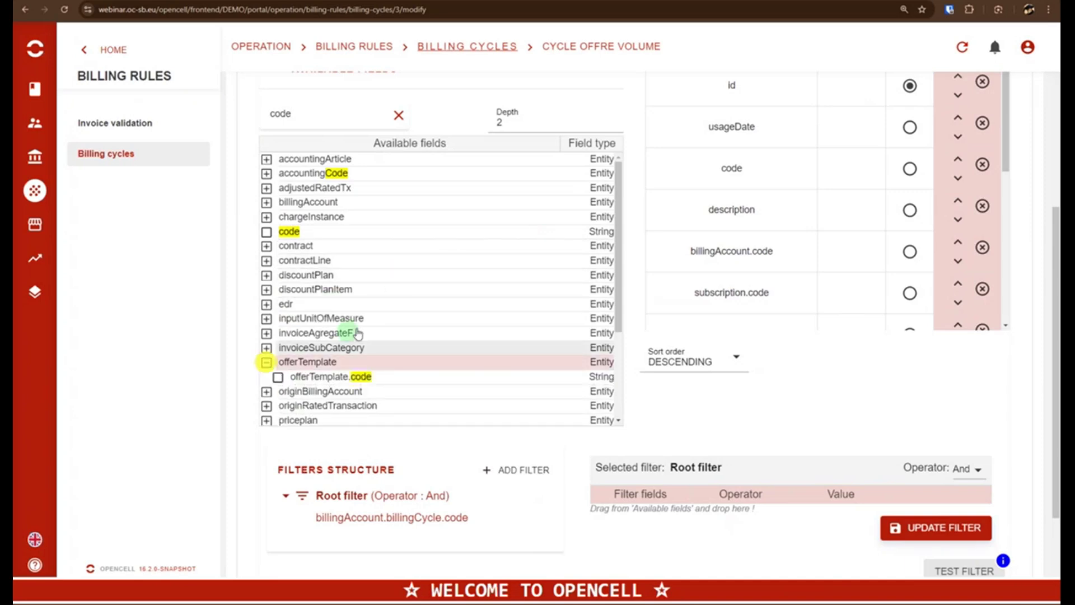
scroll(272, 352, "down", 1)
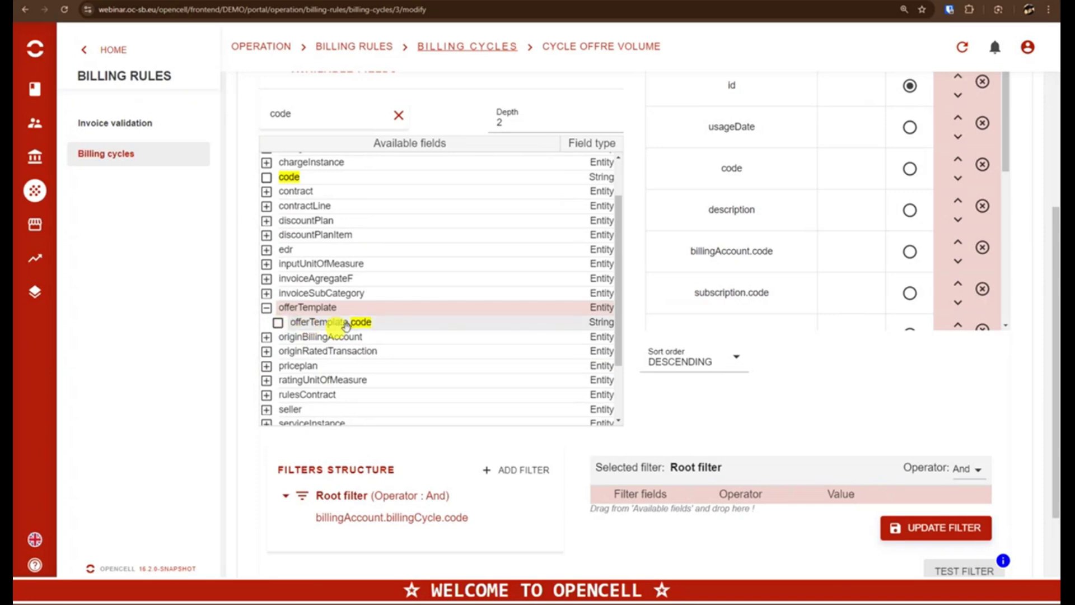
left_click_drag(346, 324, 648, 514)
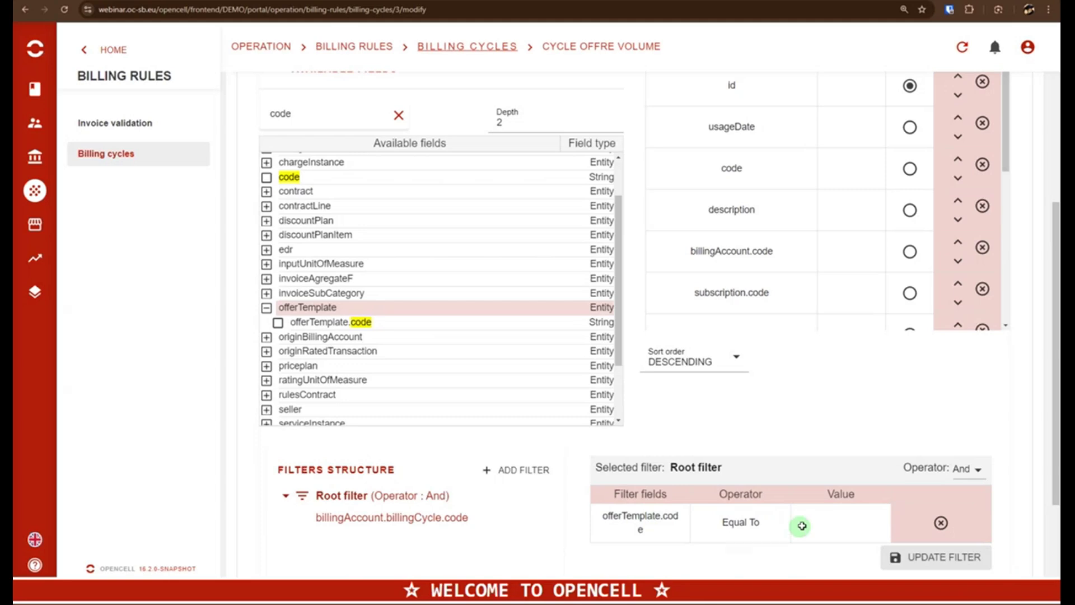
Set the offerTemplate.code condition's value to OF_VOLUME and update the filter.
left_click(831, 514)
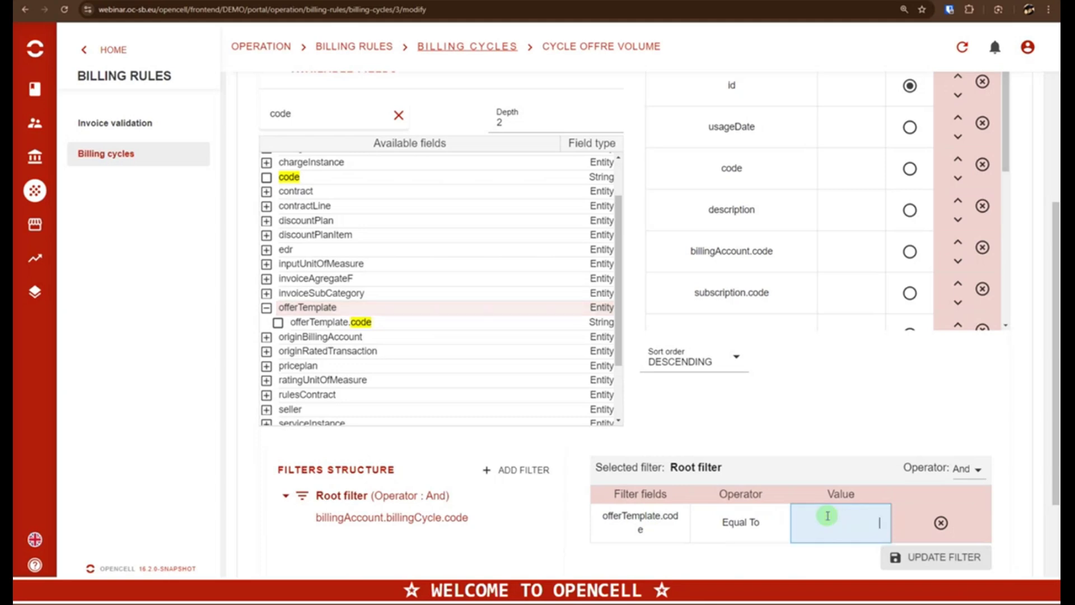
type("OF_VOLUME")
key("Return")
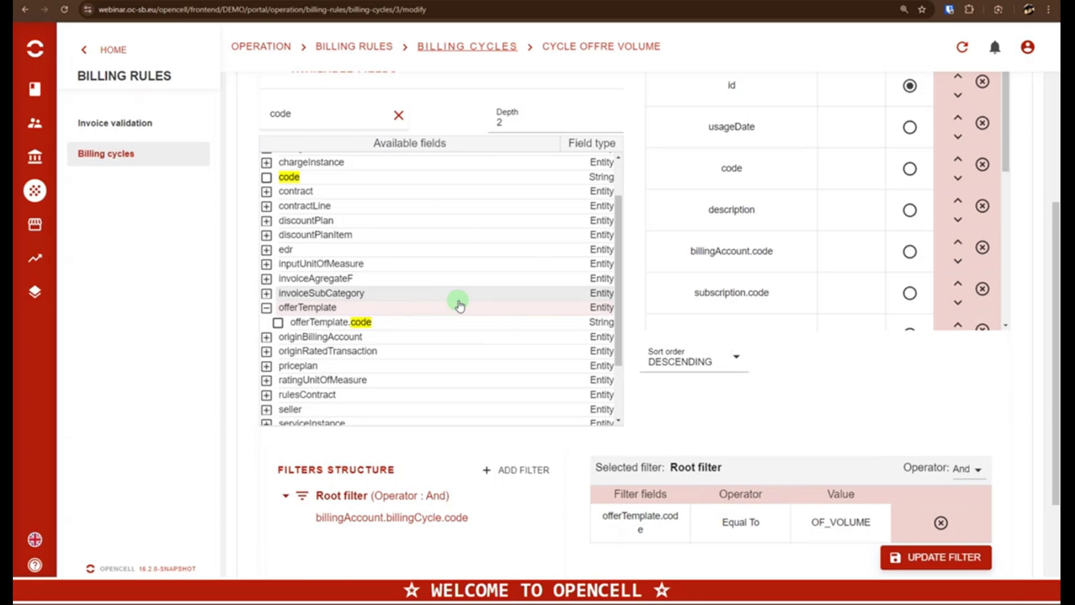
scroll(893, 449, "up", 2)
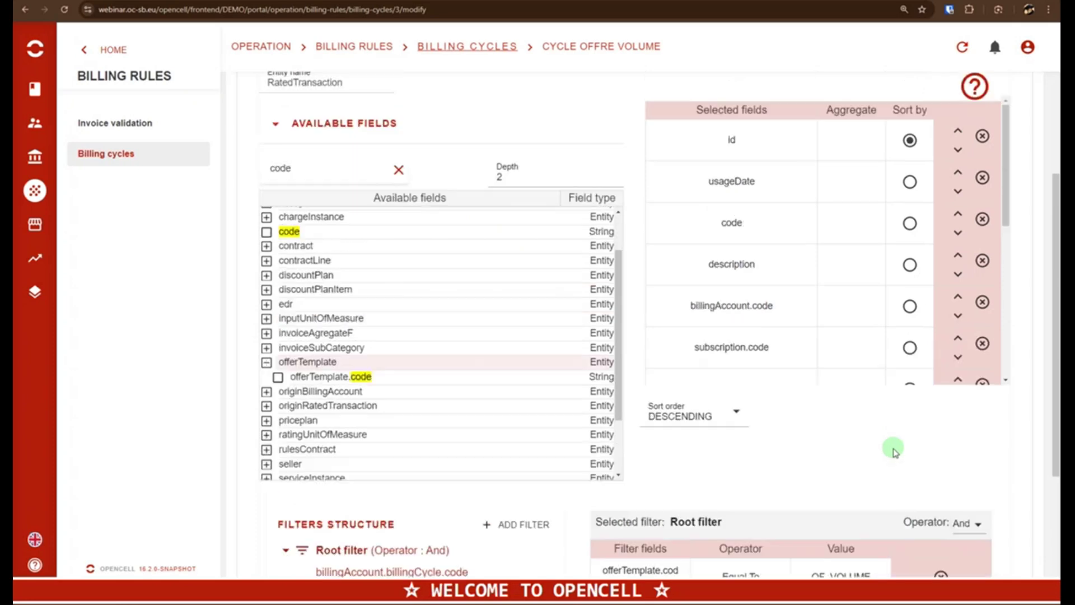
scroll(893, 456, "down", 1)
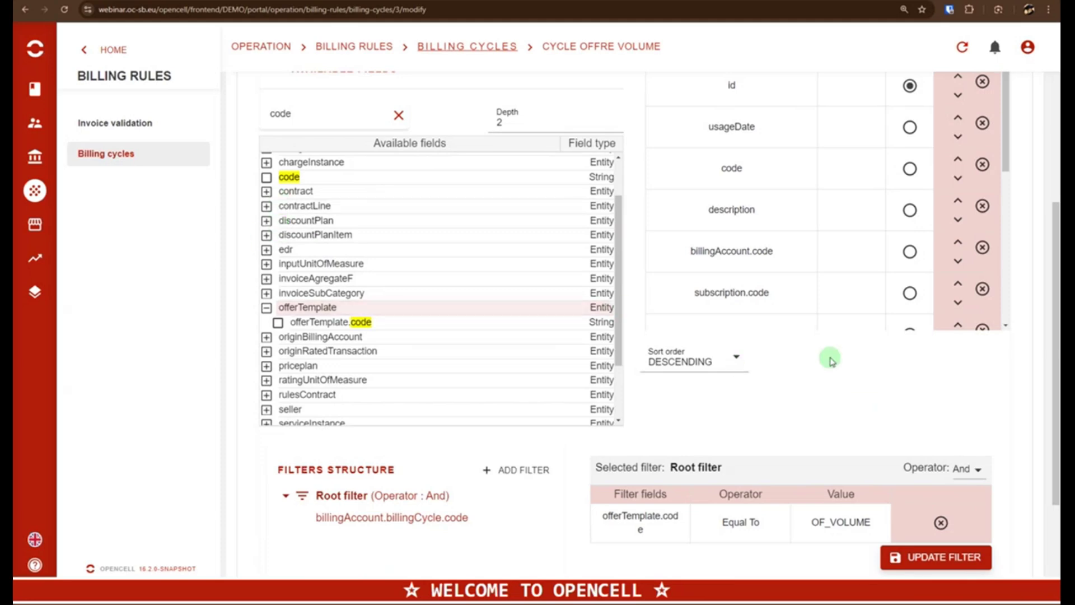
scroll(811, 373, "down", 1)
left_click(927, 509)
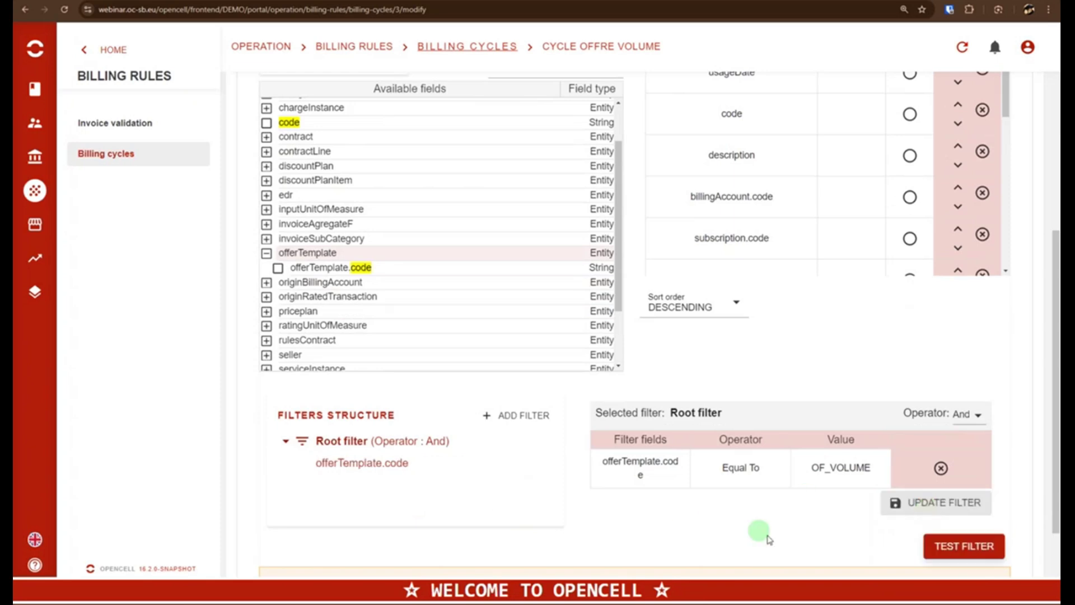
Test the advanced filter and examine the rated transactions it returns.
scroll(892, 480, "down", 2)
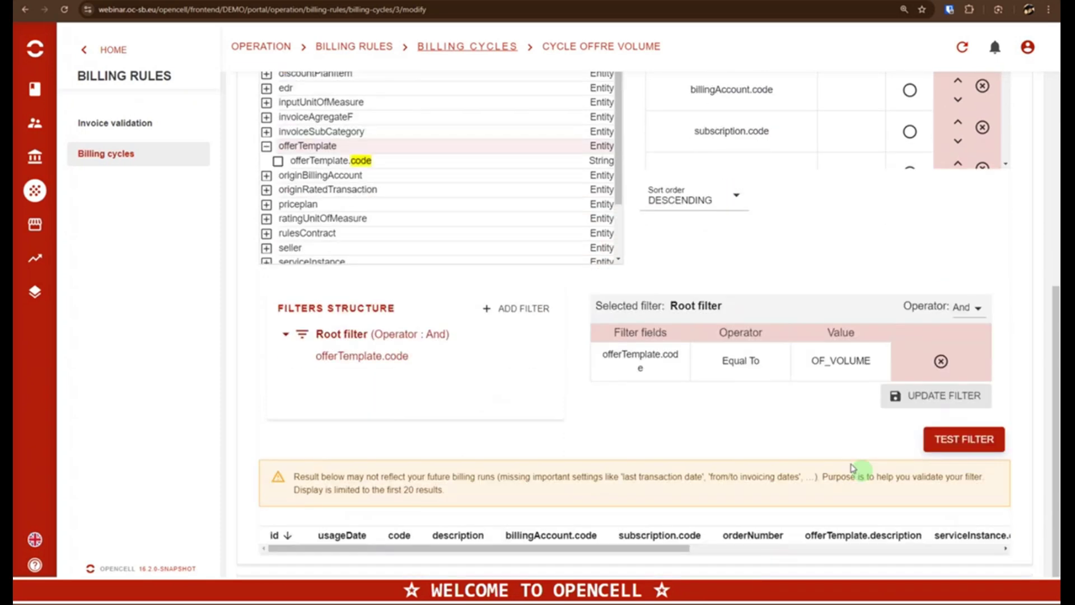
left_click(964, 429)
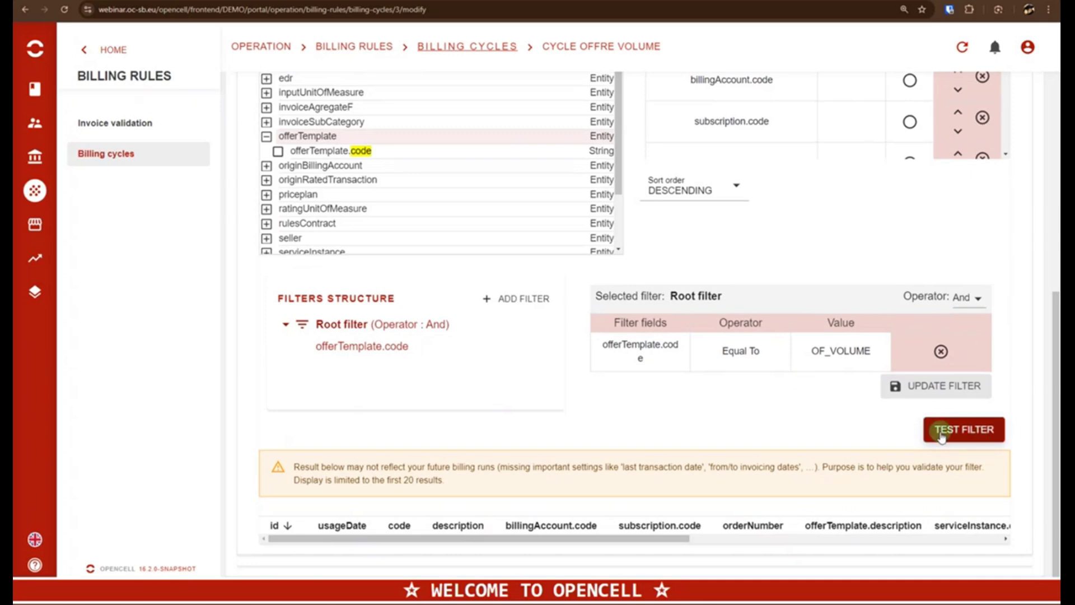
scroll(679, 403, "down", 3)
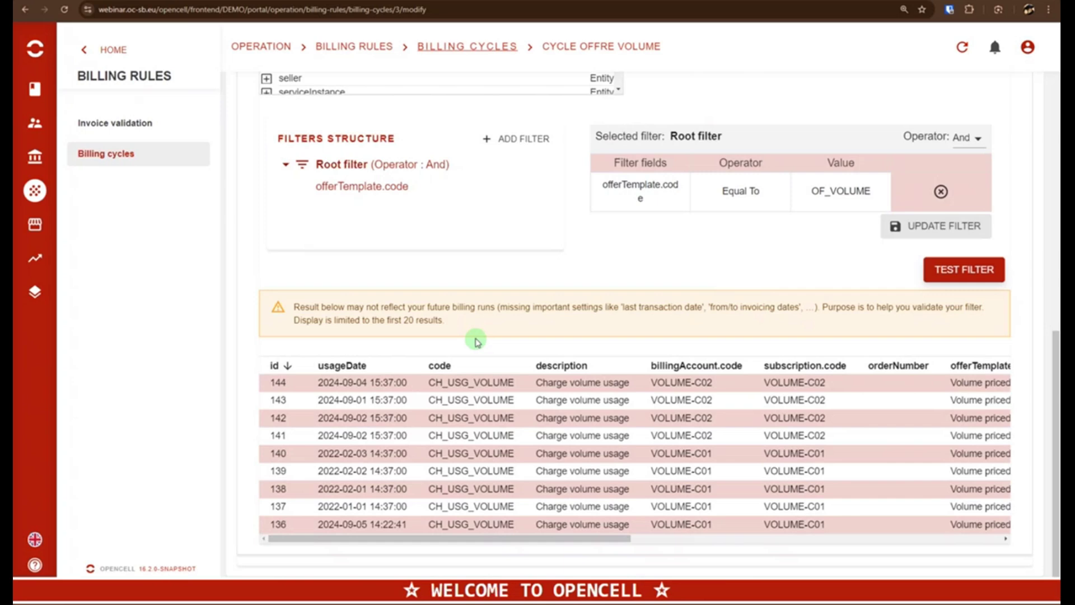
mouse_move(587, 545)
left_mouse_down()
mouse_move(648, 540)
mouse_move(569, 536)
left_mouse_up()
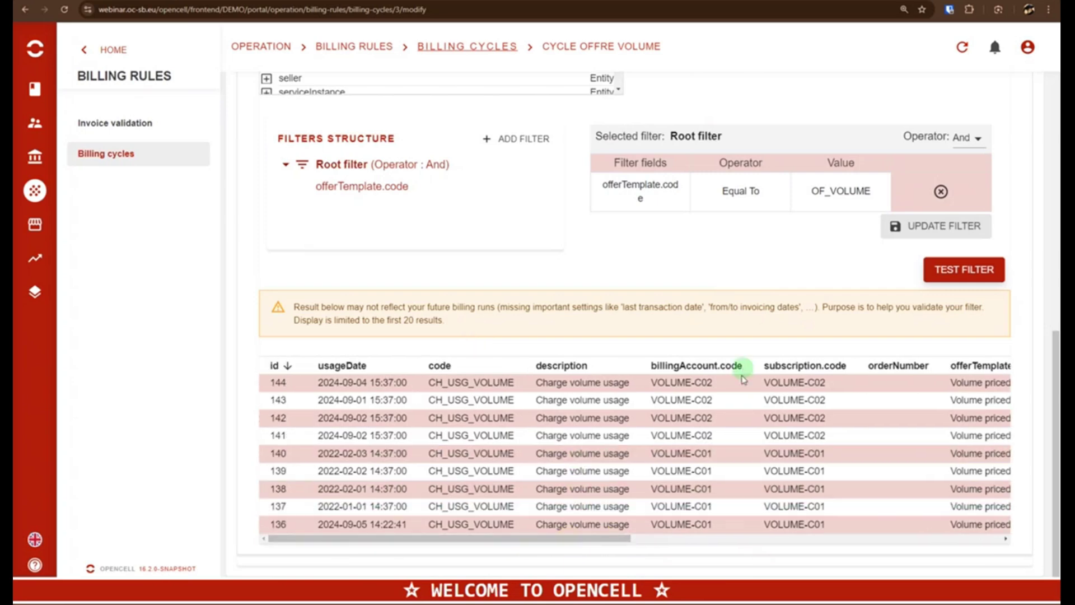
left_click_drag(638, 538, 408, 458)
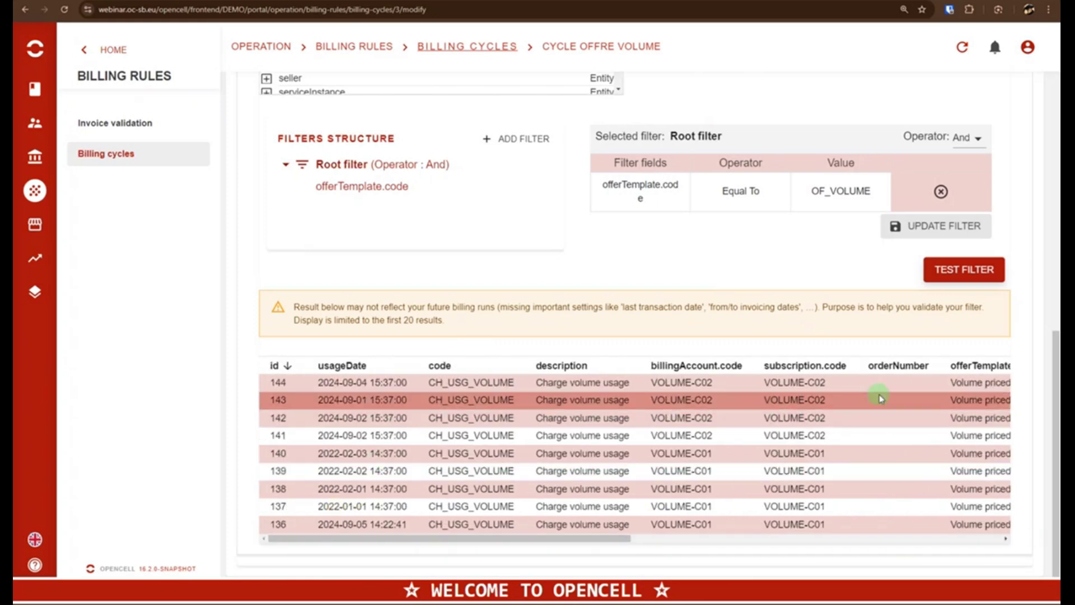
Save the billing cycle and check its filter structure.
scroll(879, 399, "up", 10)
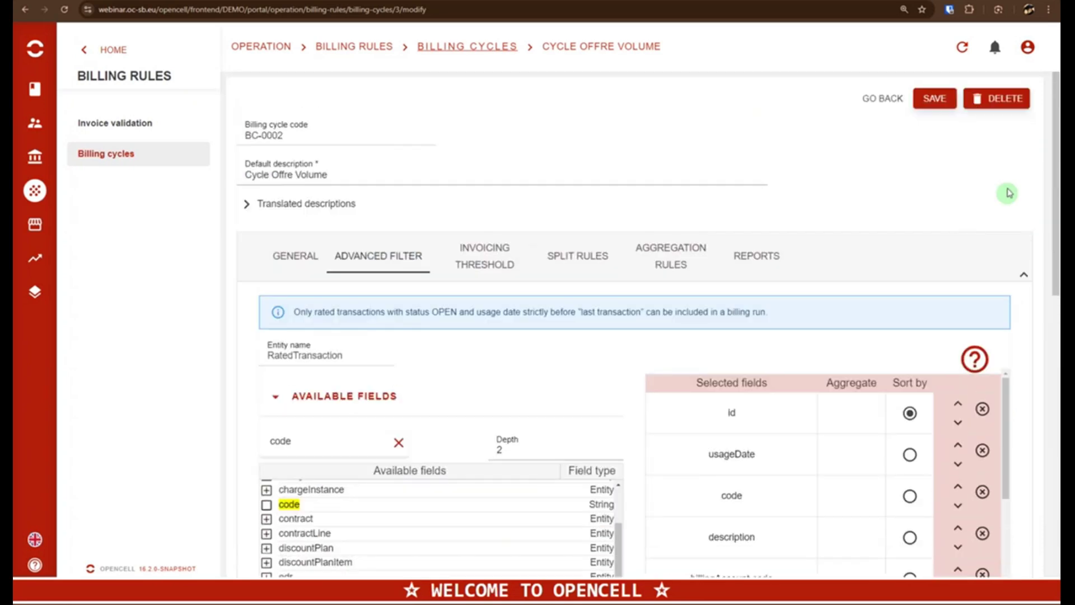
left_click(939, 104)
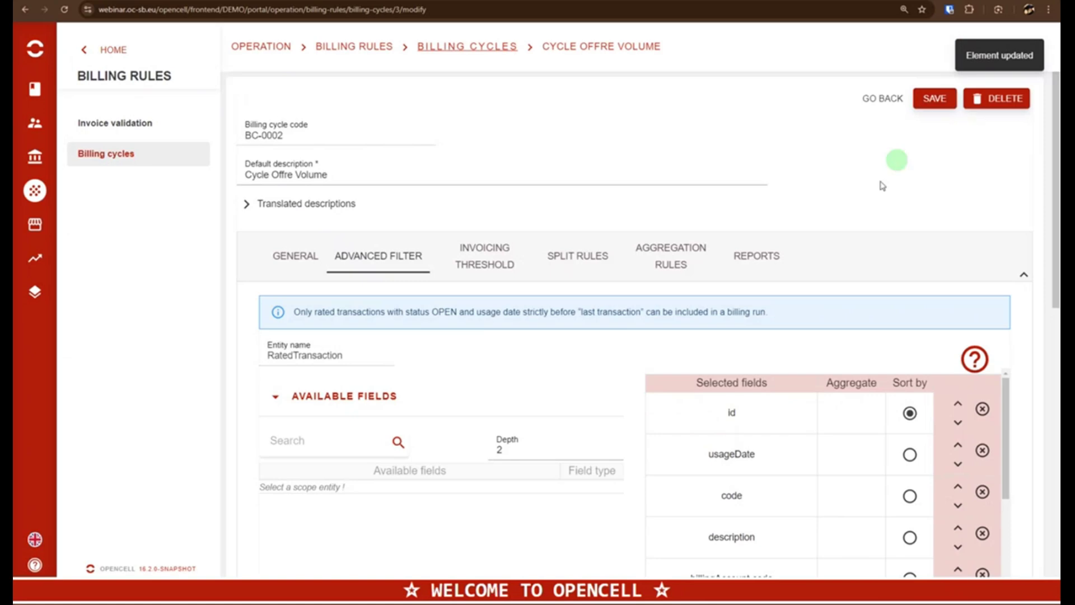
scroll(563, 288, "down", 9)
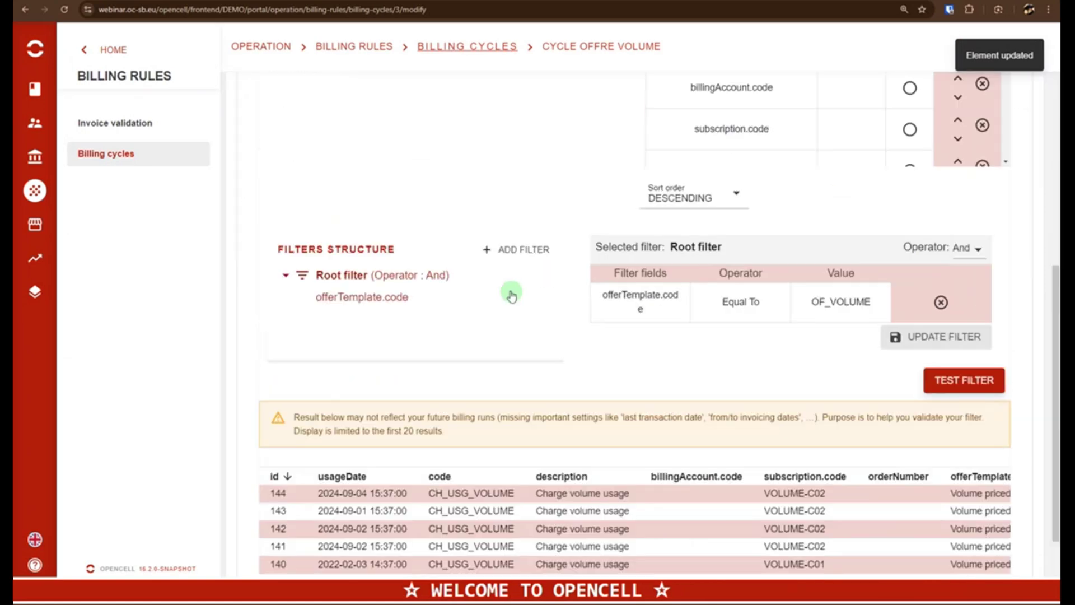
scroll(364, 297, "up", 10)
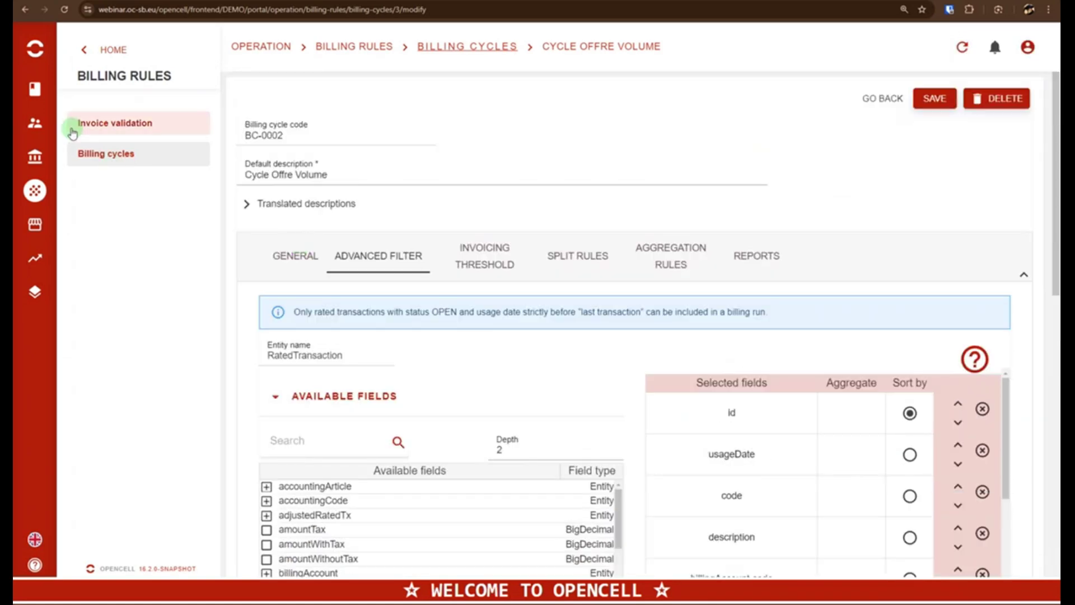
Visit the billing run list, then open the rated items list under Rating and examine the items' charges and statuses.
left_click(86, 56)
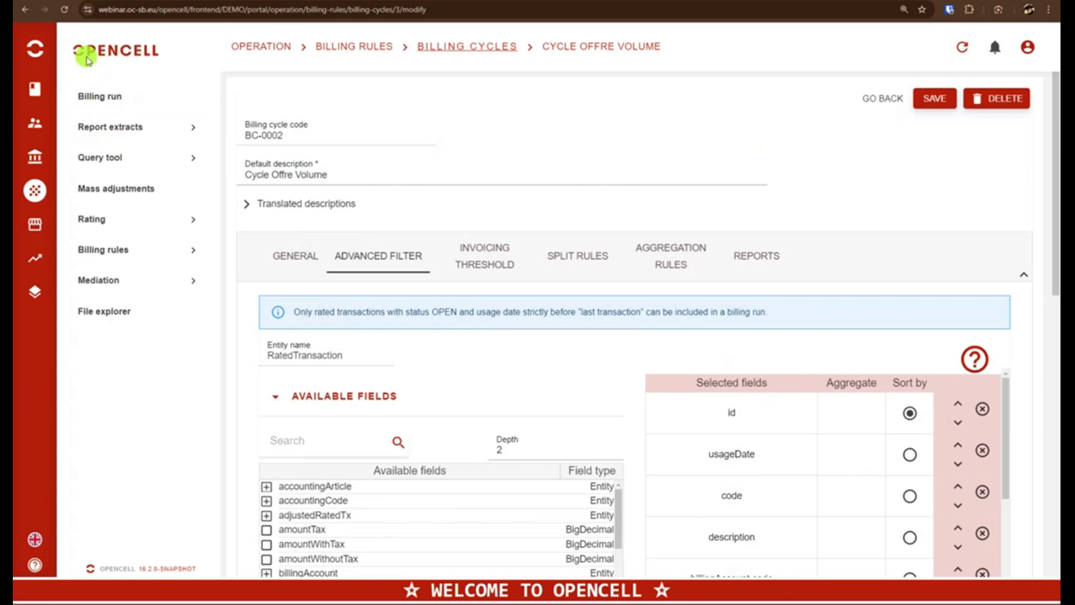
left_click(115, 99)
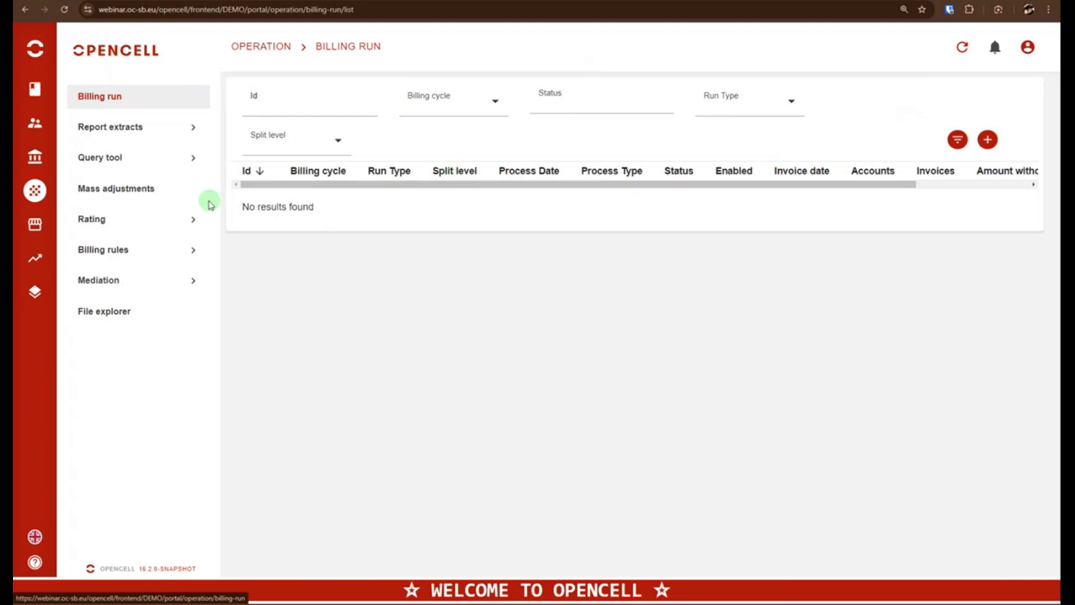
left_click(117, 220)
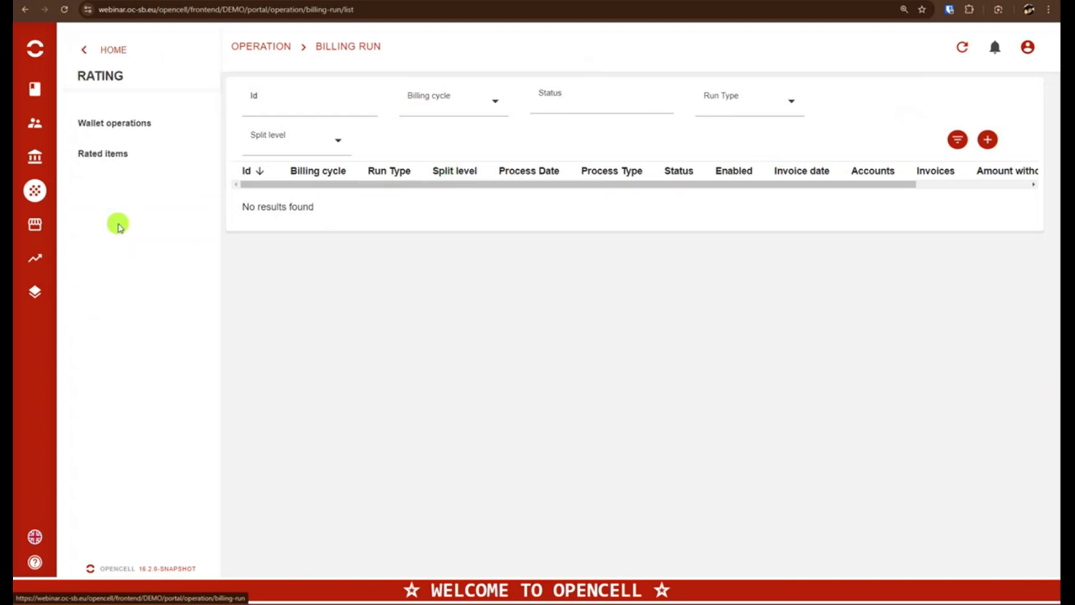
left_click(120, 160)
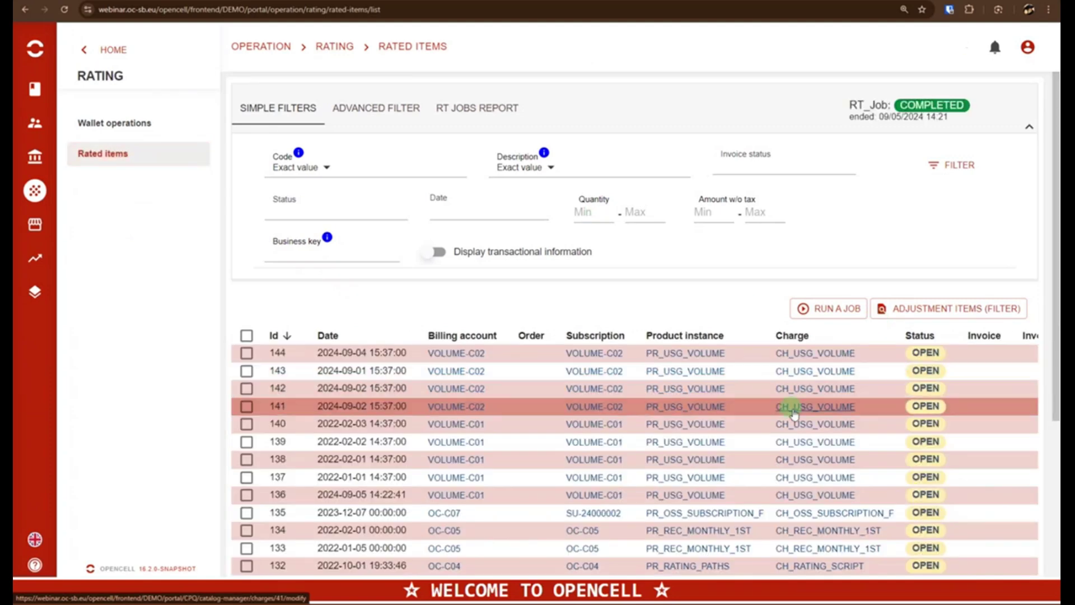
scroll(651, 395, "down", 5)
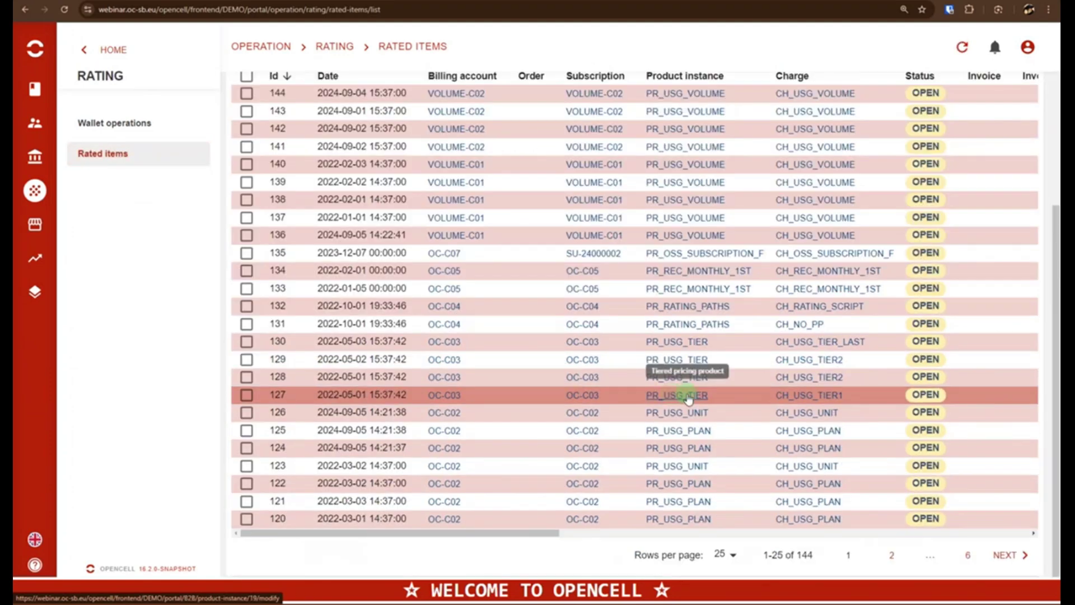
scroll(804, 556, "up", 4)
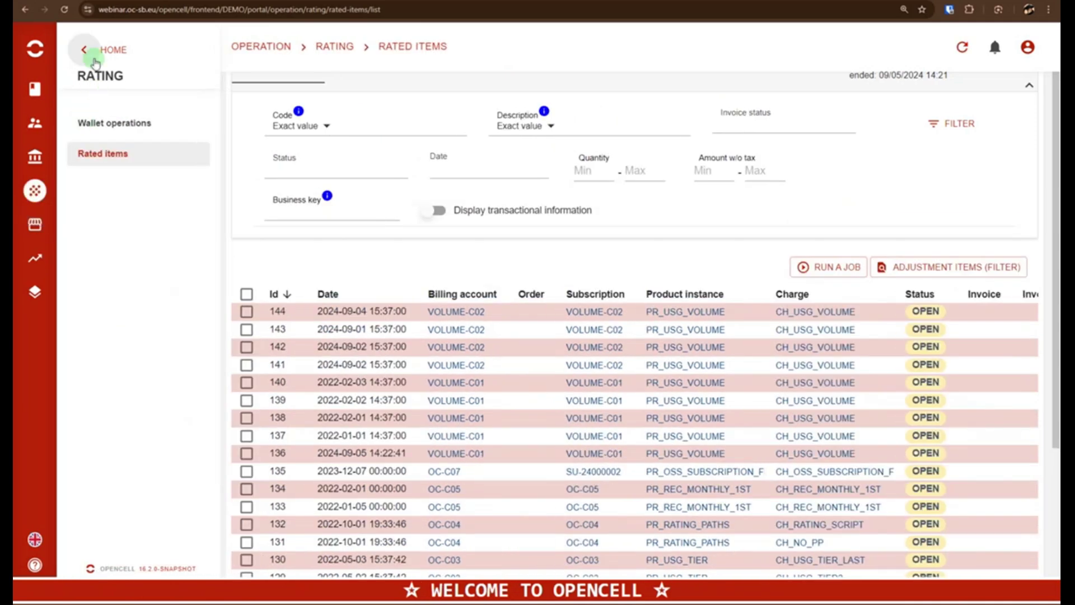
Start a new cycle run from the billing run list and choose billing cycle BC-0002, Cycle Offre Volume.
left_click(84, 49)
left_click(137, 104)
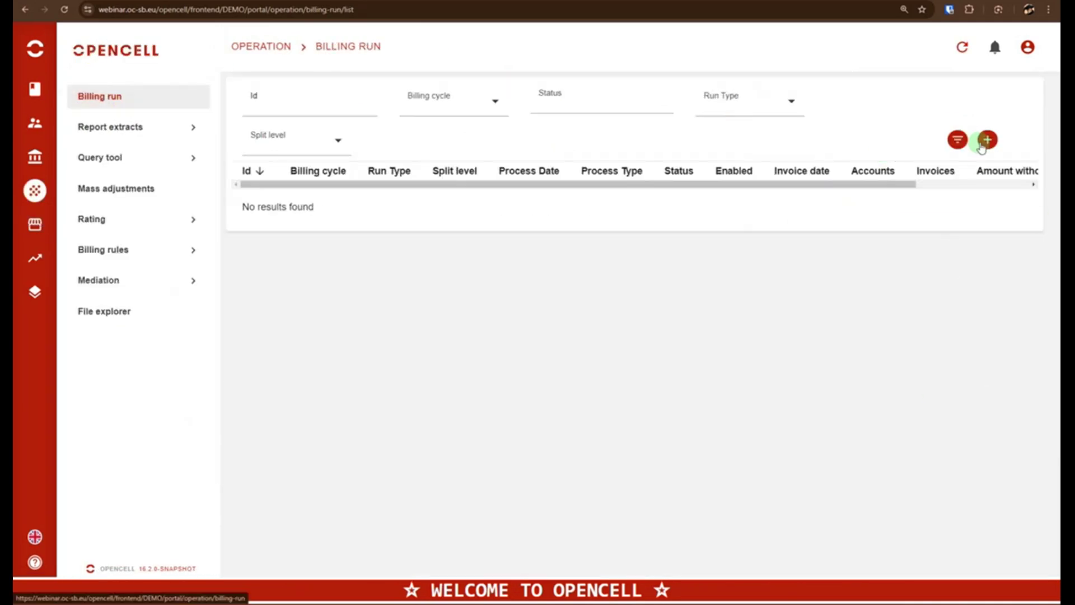
left_click(987, 140)
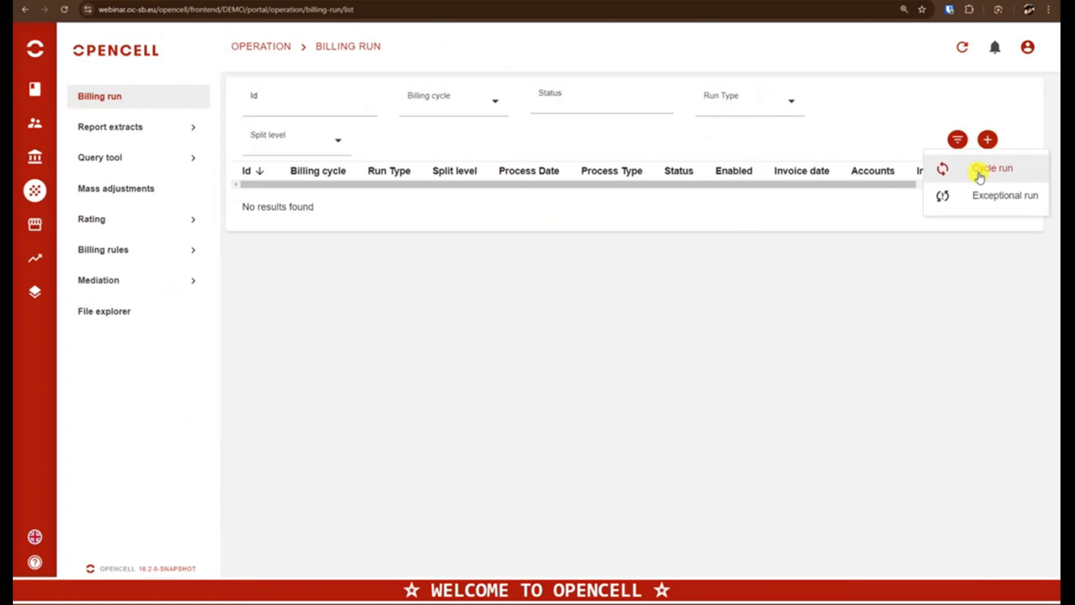
left_click(979, 177)
left_click(326, 145)
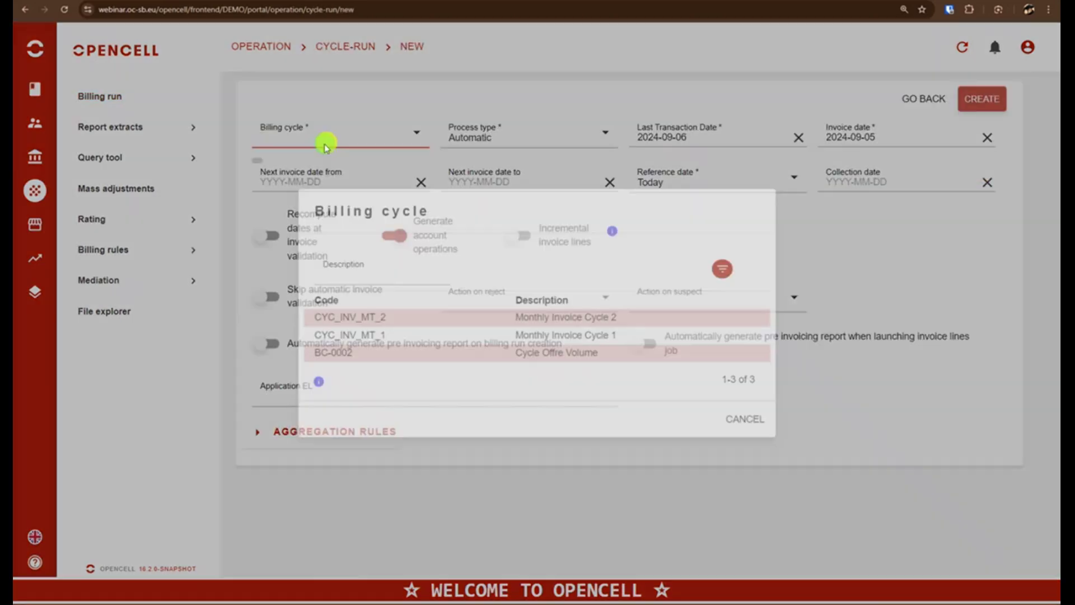
left_click(343, 352)
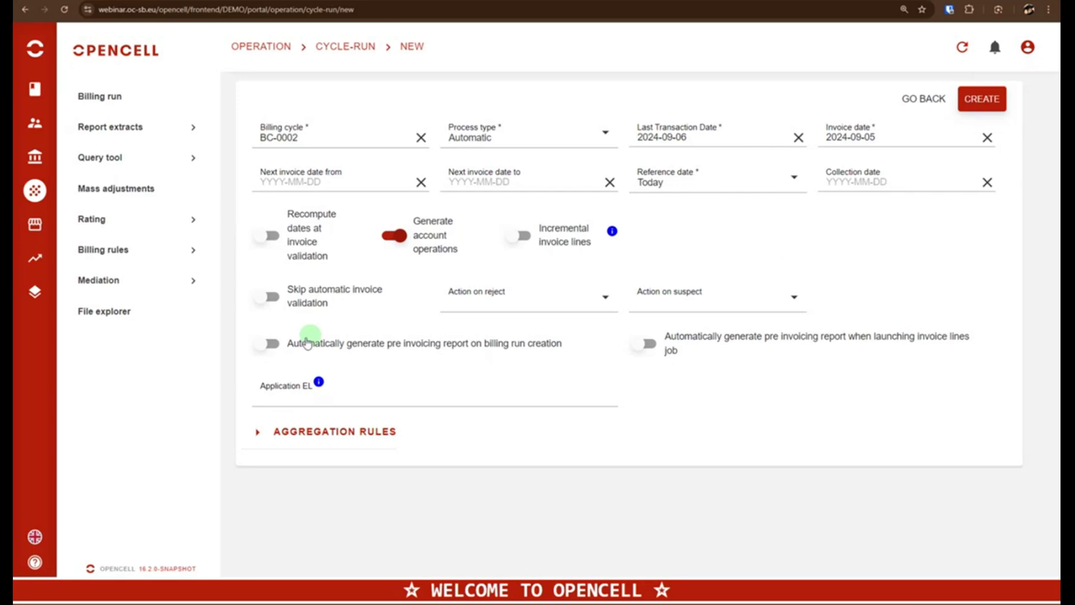
Expand the new cycle run's aggregation rules, review their settings and collapse them again.
left_click(261, 431)
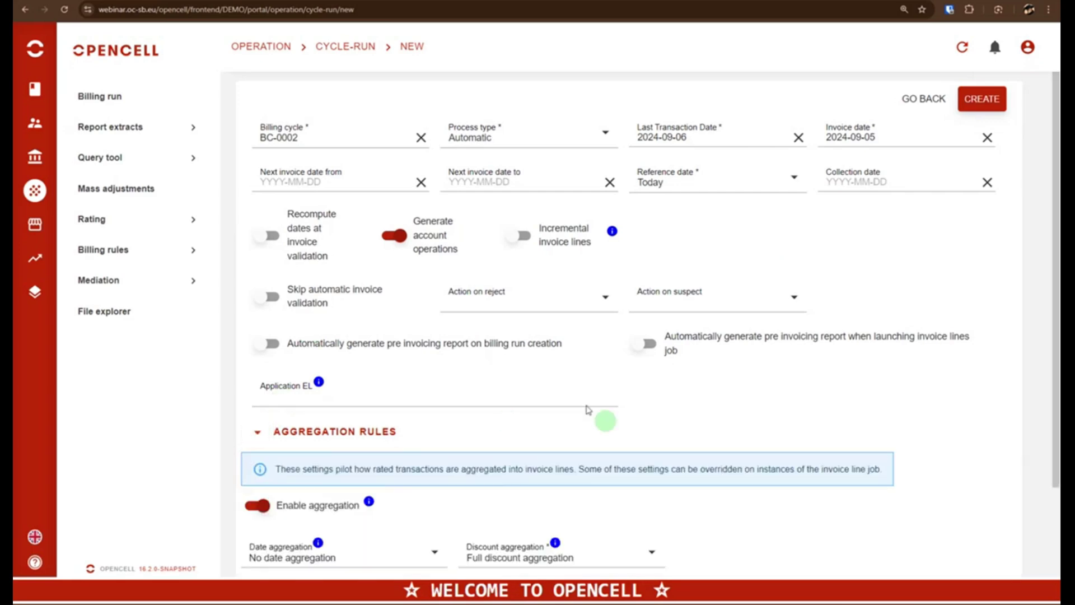
scroll(600, 420, "down", 3)
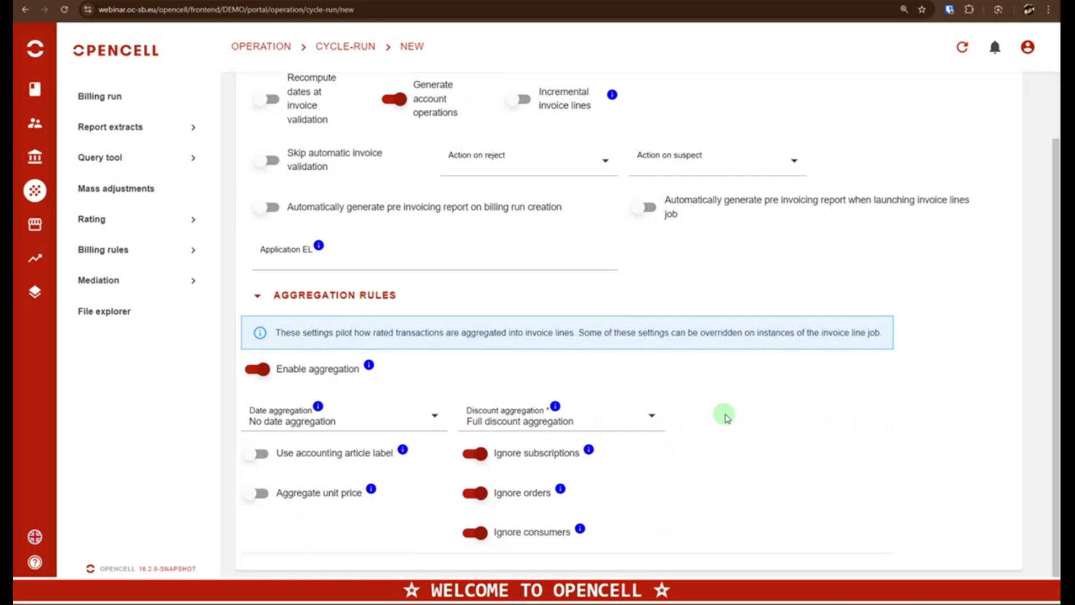
scroll(723, 412, "up", 3)
left_click(258, 432)
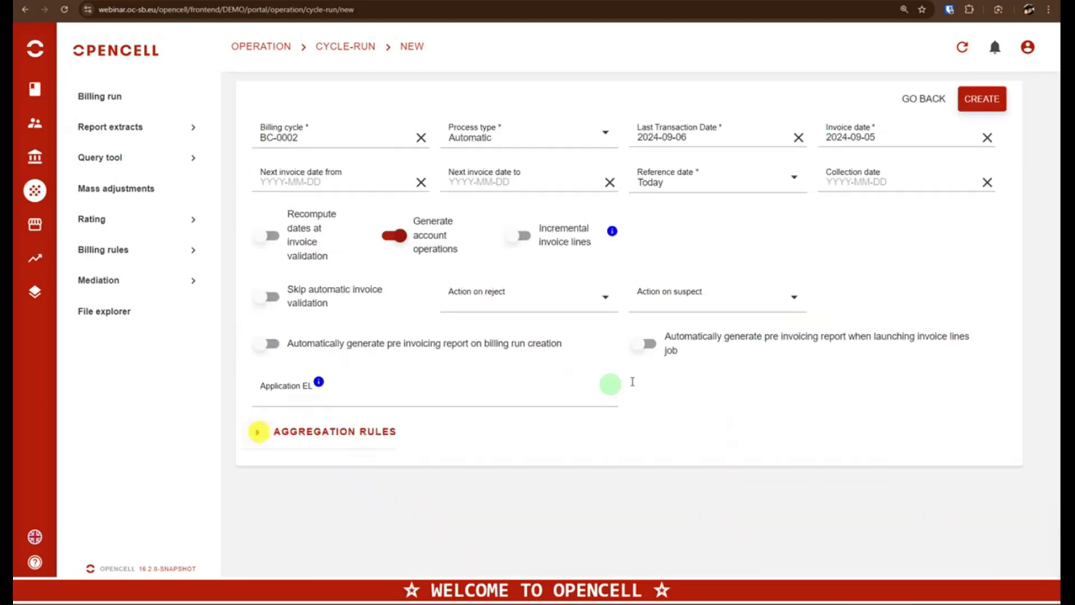
Create the cycle run, generate its pre-invoicing report under Statistics and refresh the billing run to display the report.
left_click(984, 104)
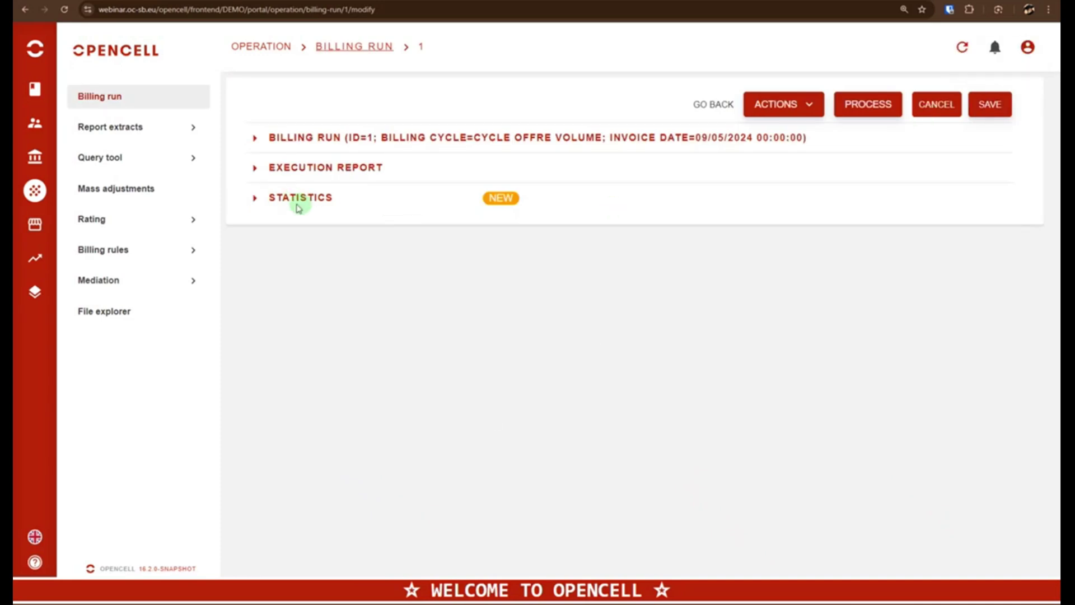
left_click(256, 203)
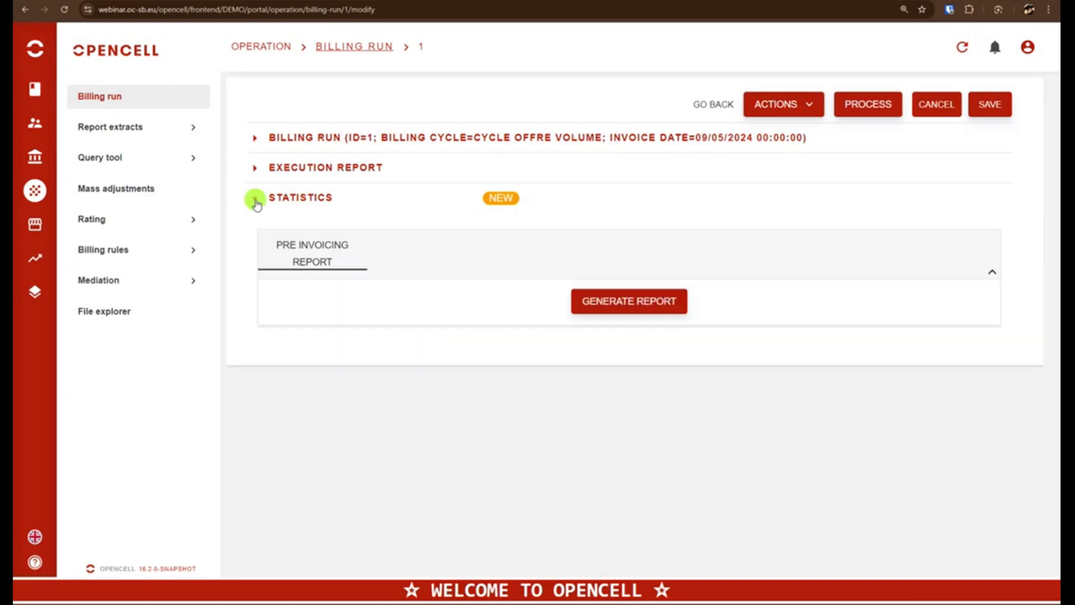
left_click(620, 302)
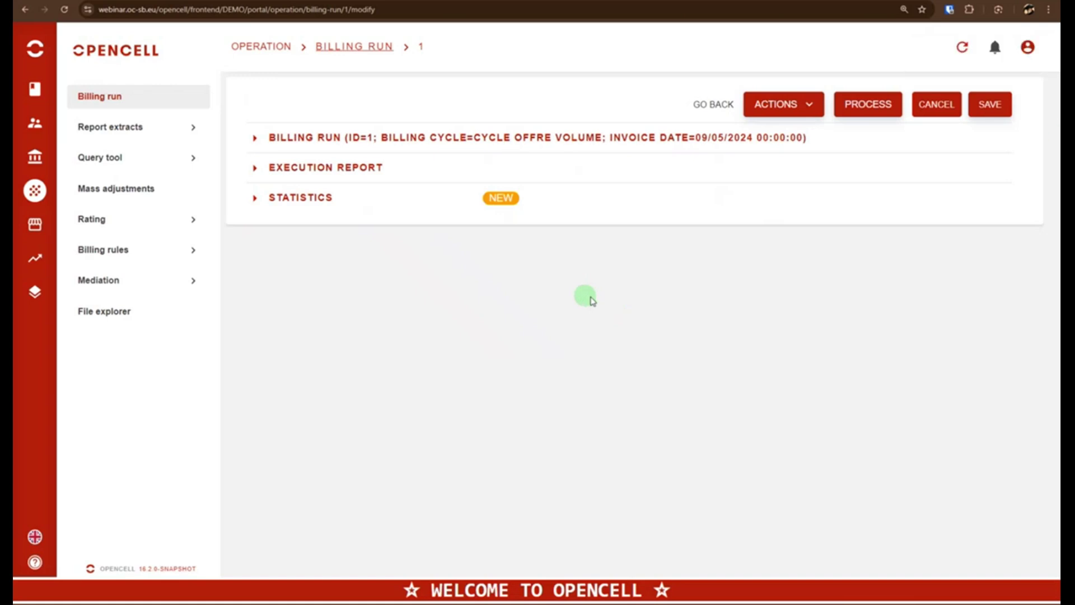
left_click(961, 47)
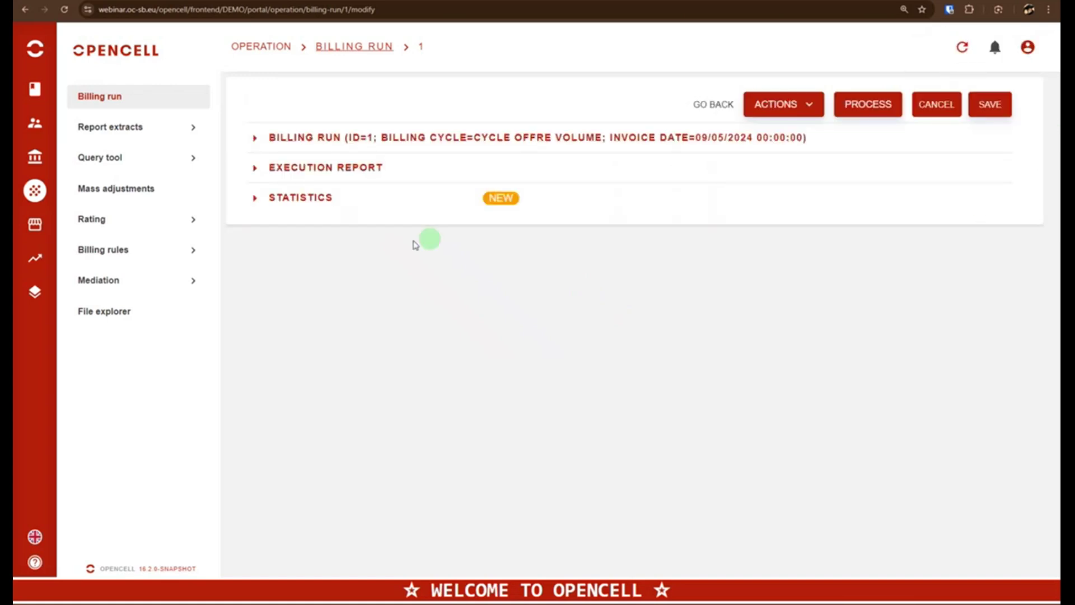
left_click(256, 199)
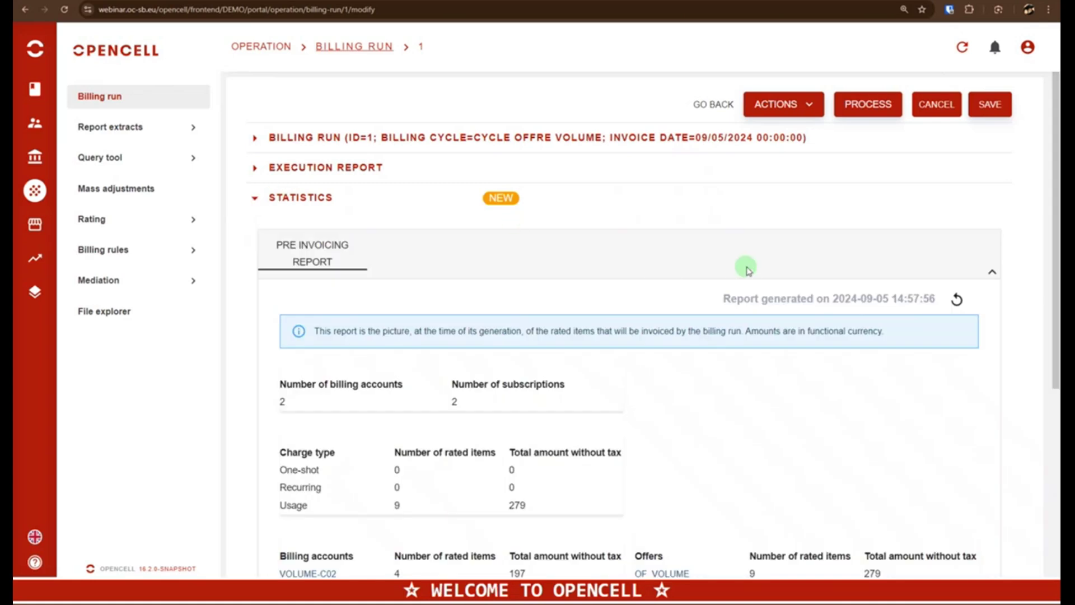
Examine the pre-invoicing report's rated items and amounts by charge type, billing account, offer, article and subscription.
scroll(834, 381, "down", 4)
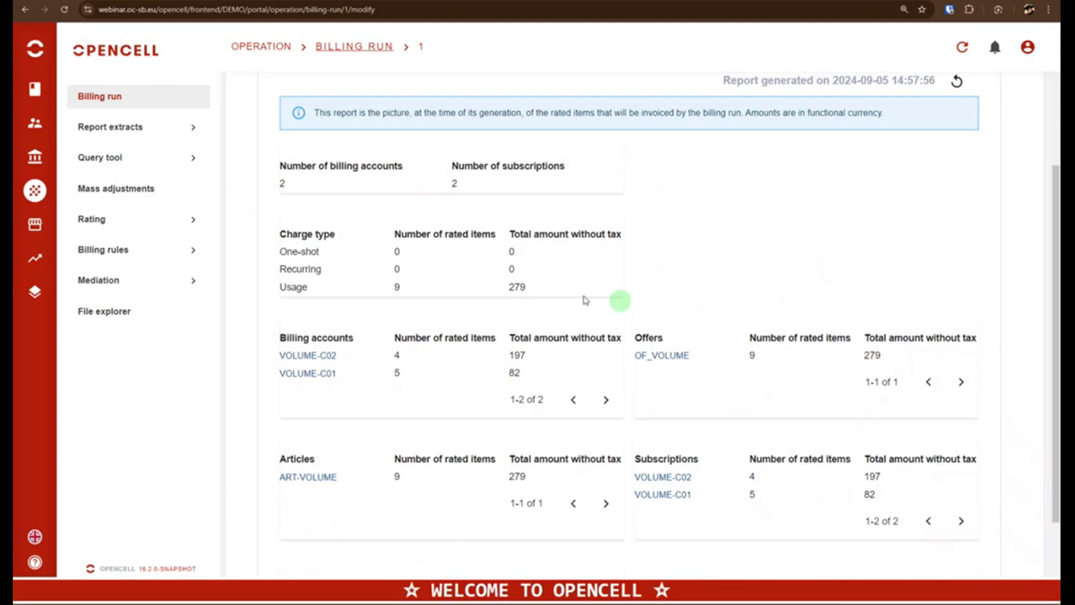
double_click(397, 286)
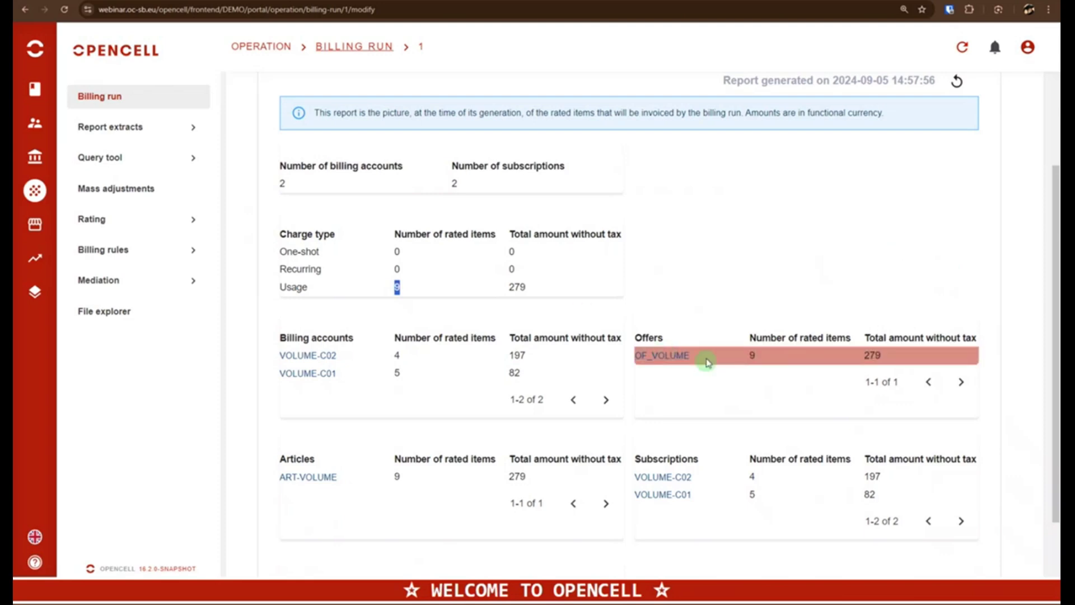
left_click_drag(692, 357, 638, 357)
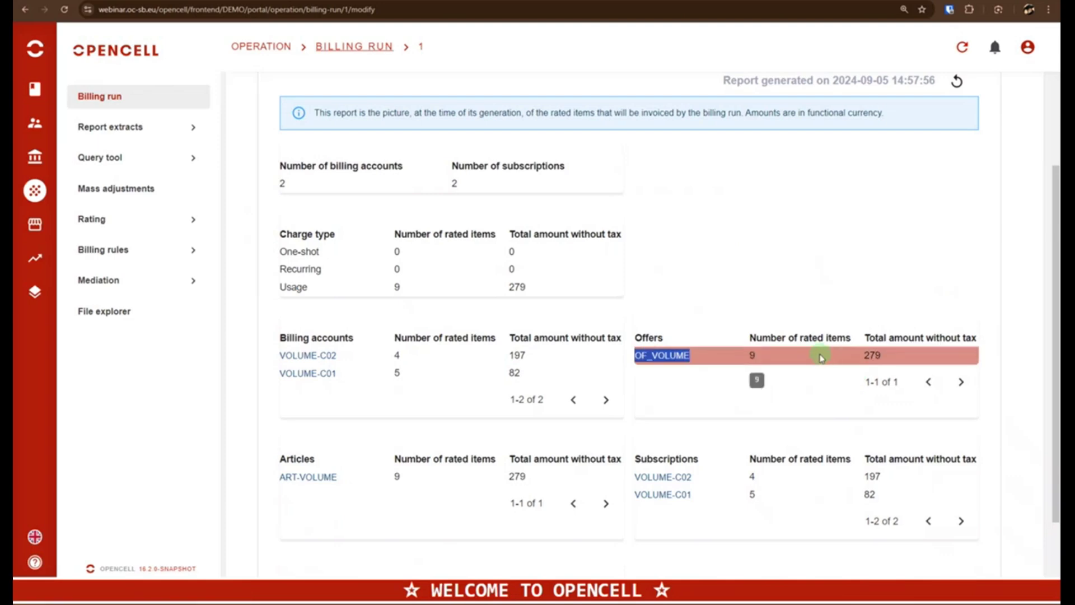
left_click(754, 354)
double_click(753, 354)
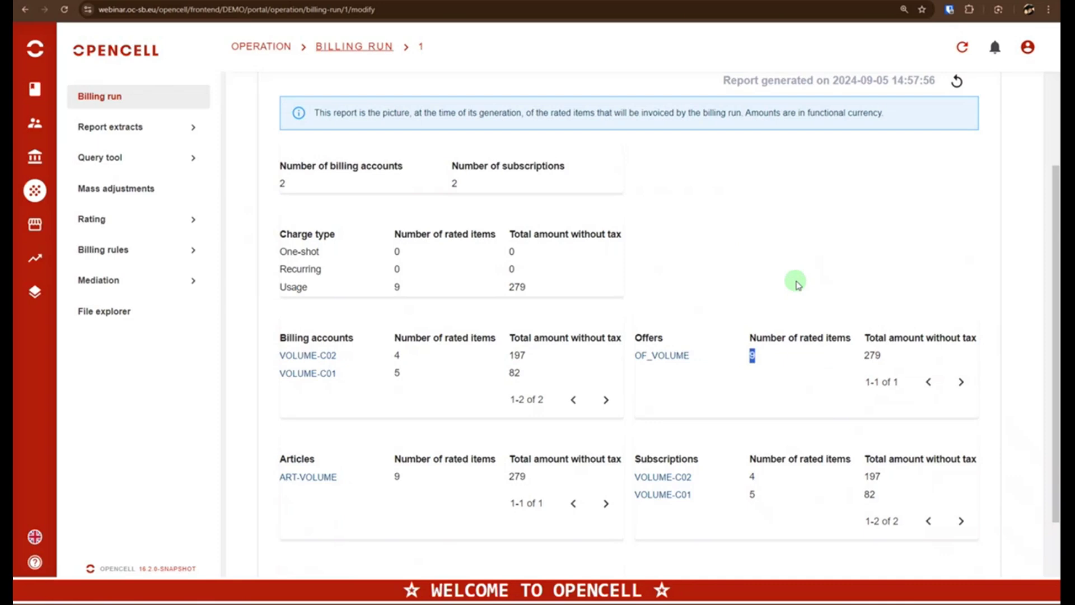
double_click(871, 355)
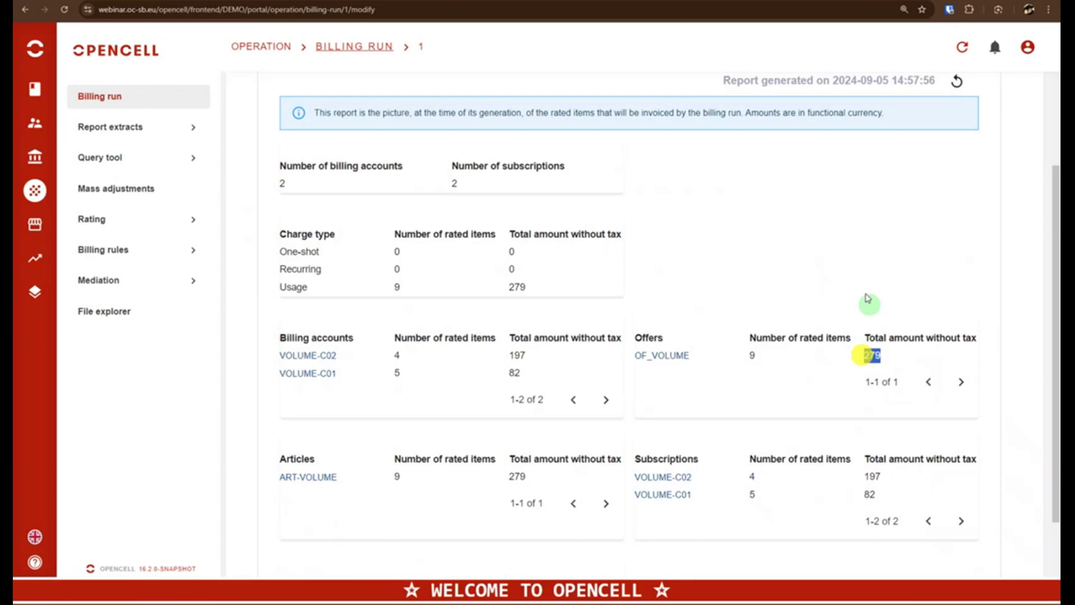
left_click(849, 278)
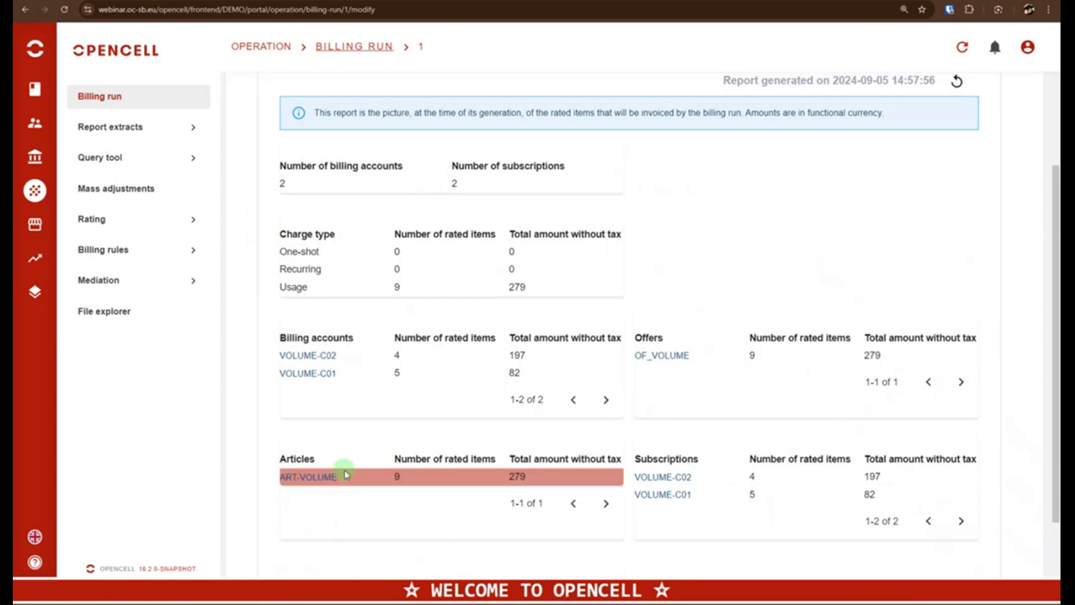
left_click_drag(355, 479, 264, 478)
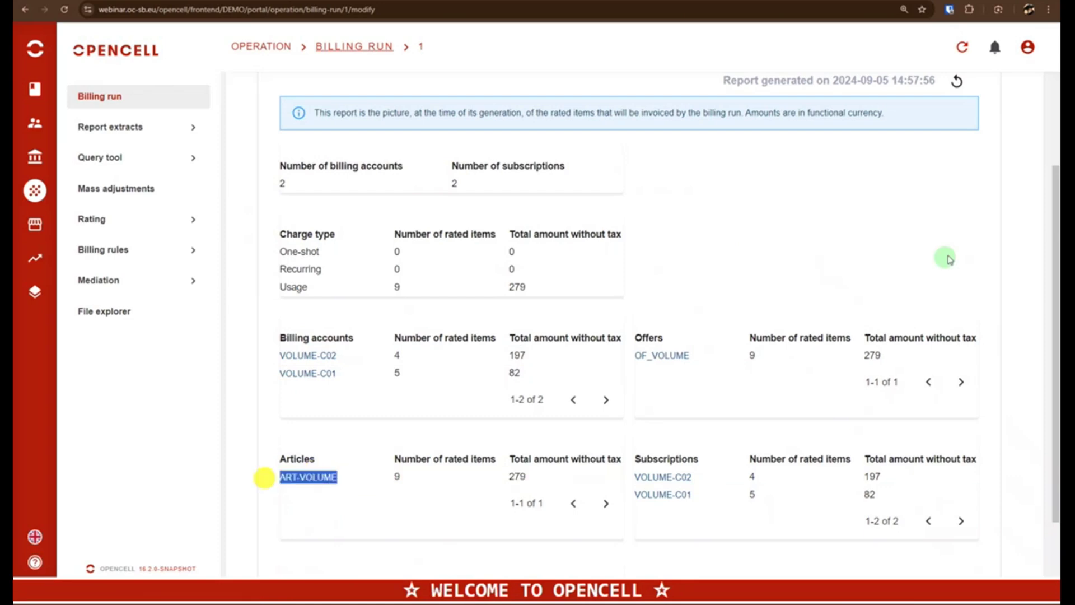
scroll(851, 244, "up", 4)
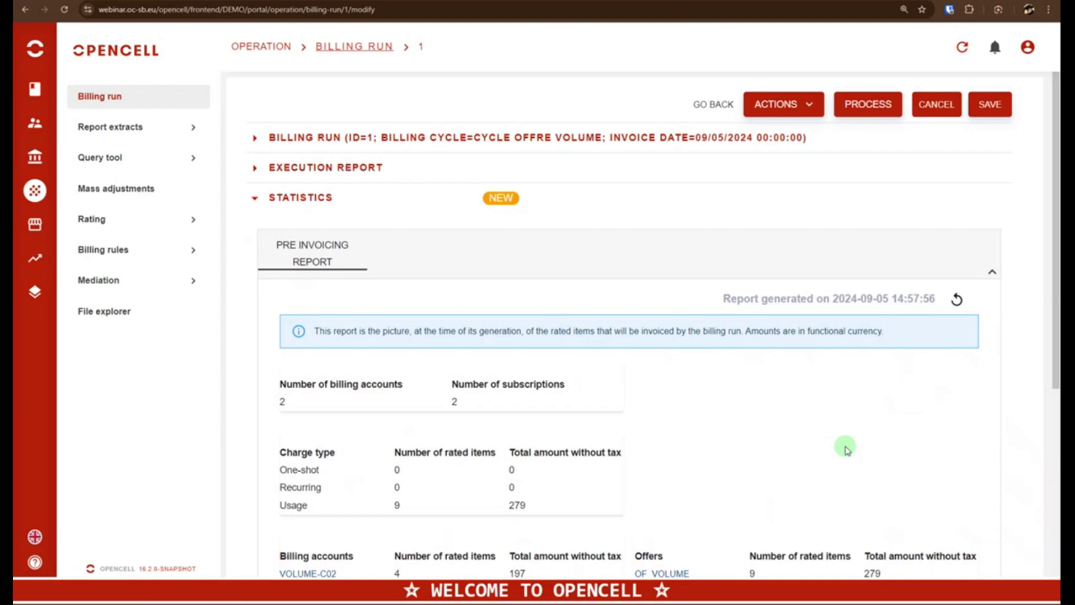
scroll(843, 446, "down", 2)
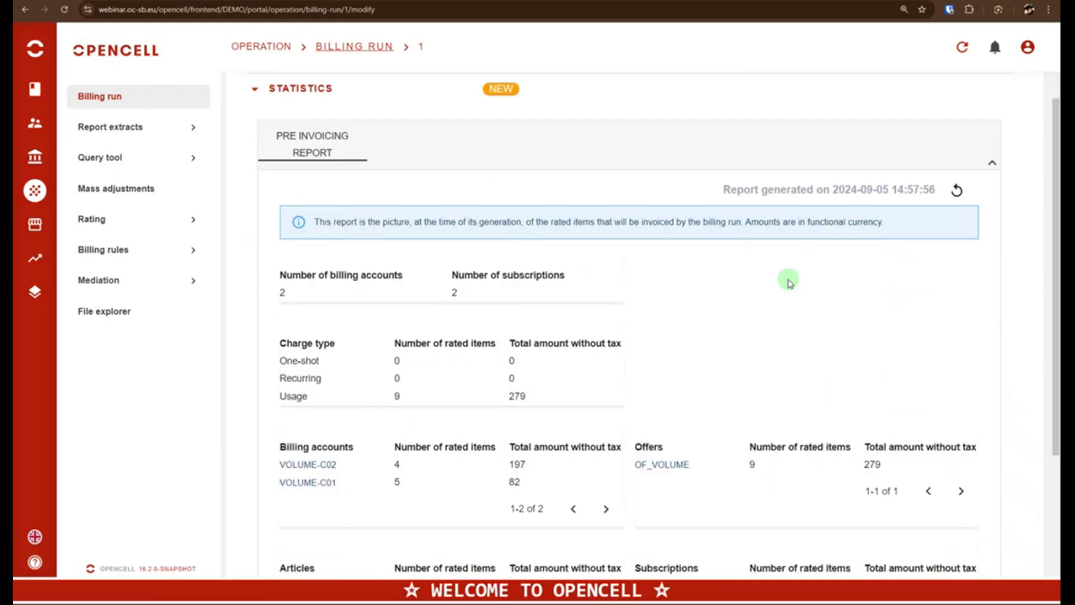
scroll(804, 296, "up", 2)
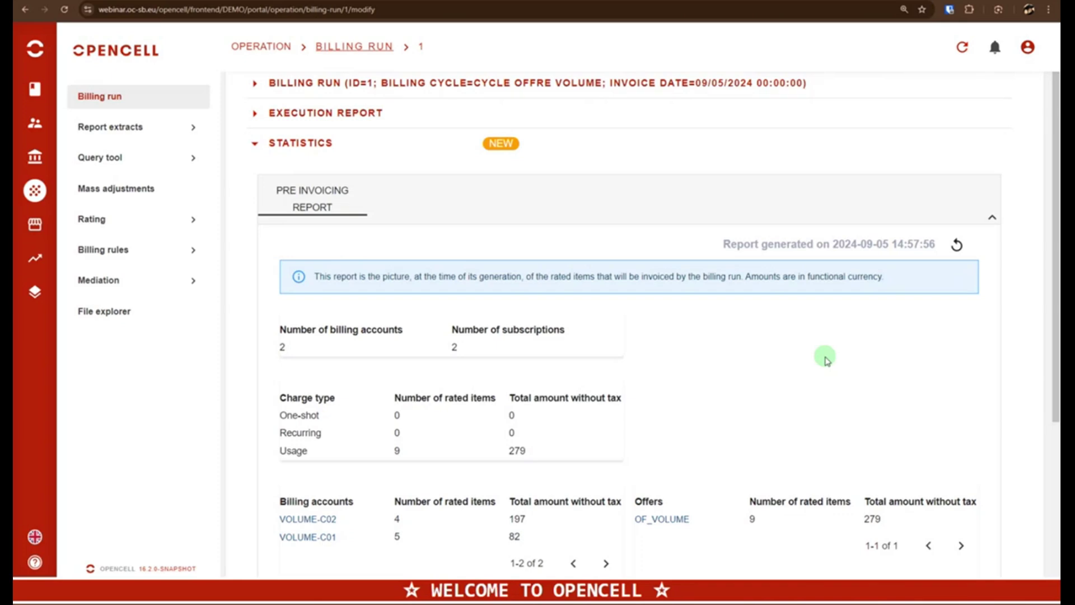
scroll(827, 361, "down", 1)
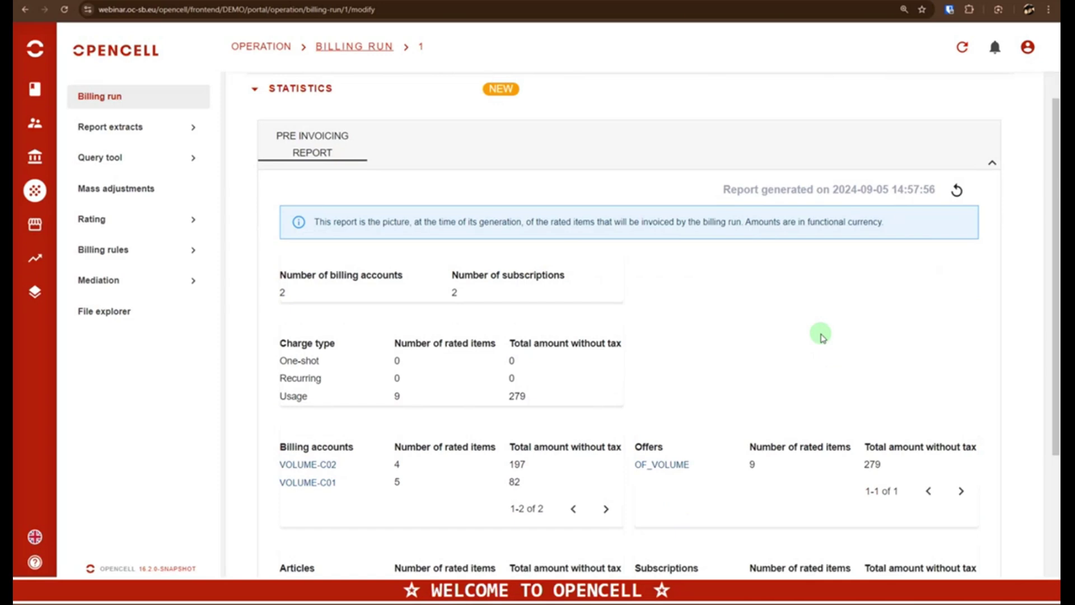
scroll(859, 392, "up", 2)
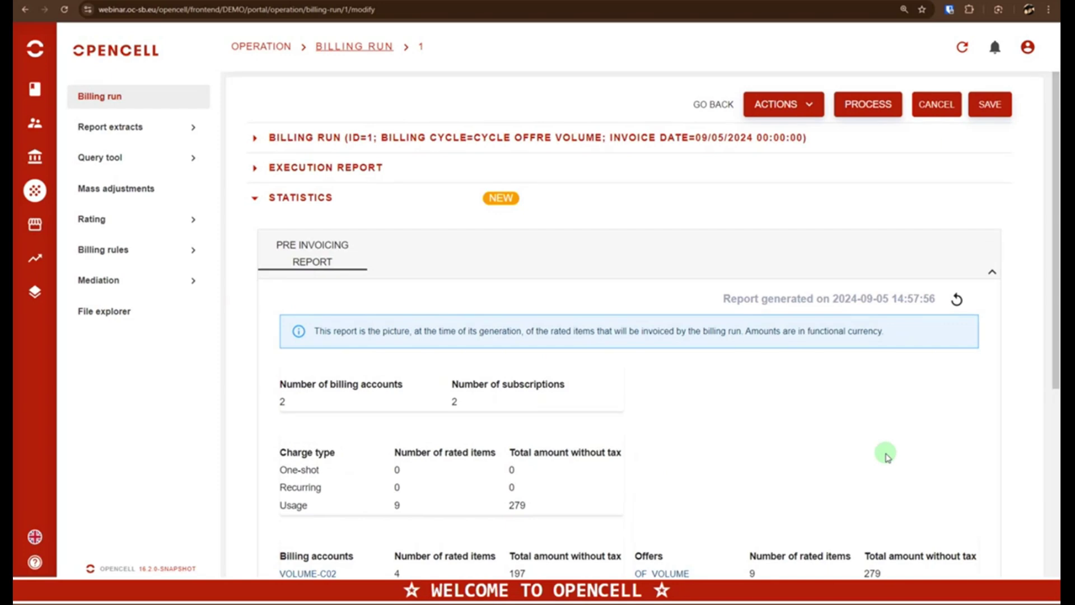
Process the billing run, refresh it to list the draft invoices, and open the second draft invoice.
left_click(874, 105)
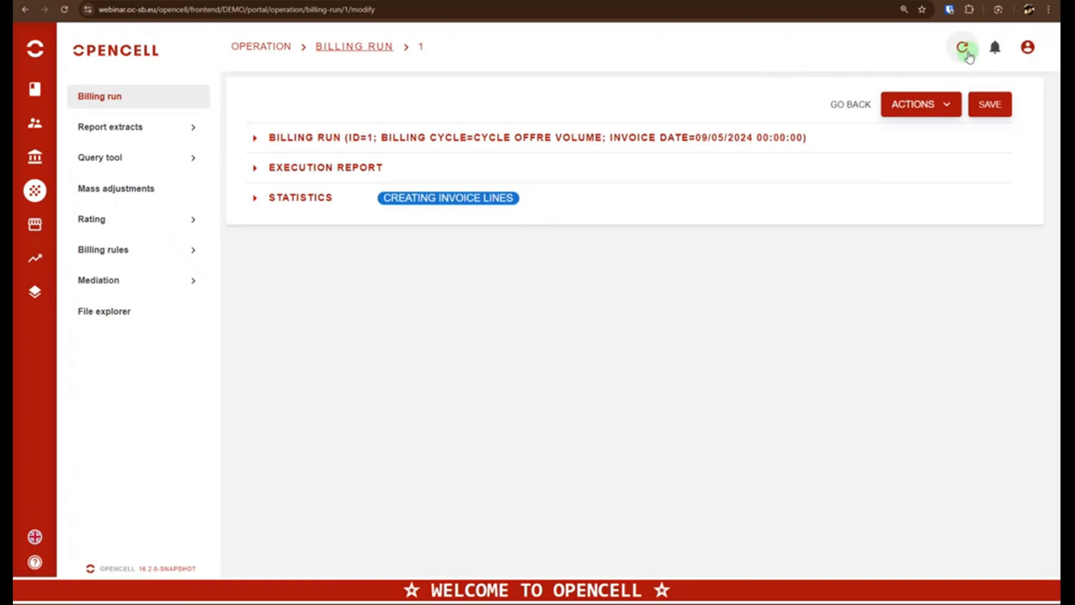
left_click(963, 48)
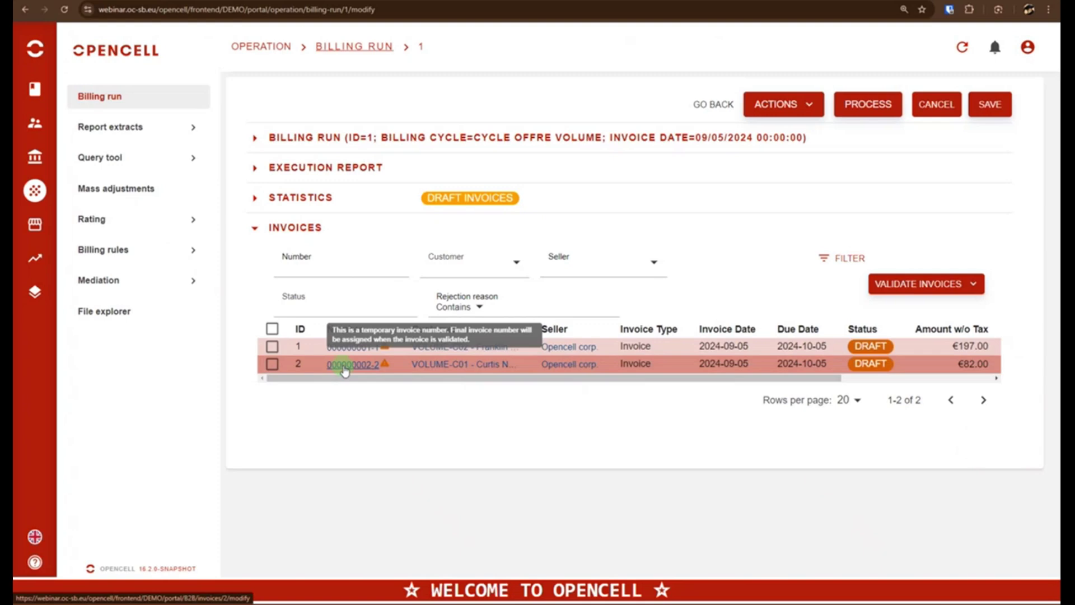
left_click(313, 365)
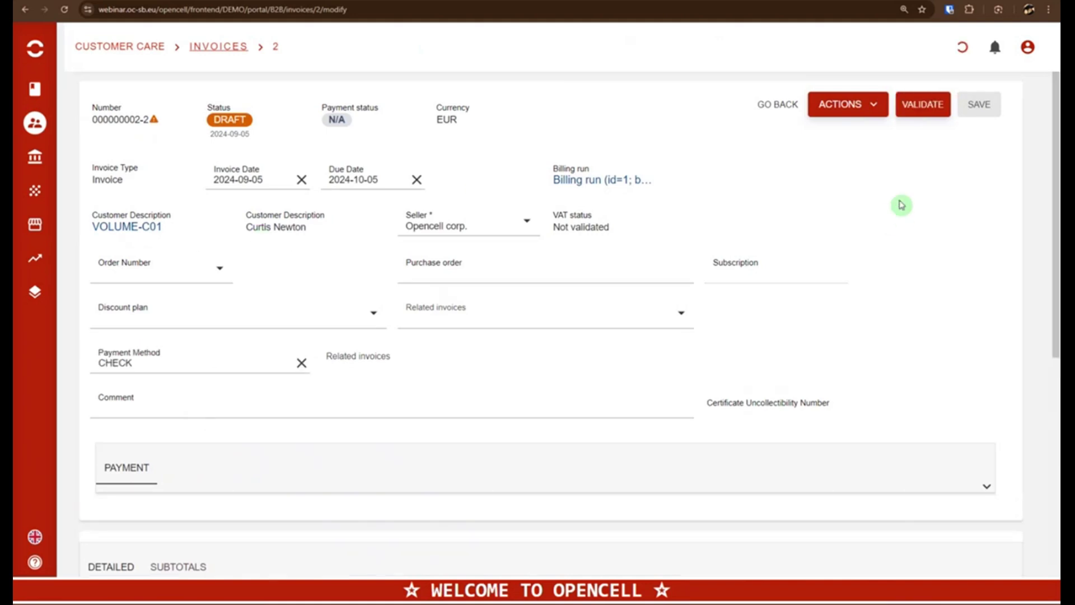
Review the draft invoice's details, amounts, tax and available actions, then go back without changing it.
scroll(876, 255, "down", 2)
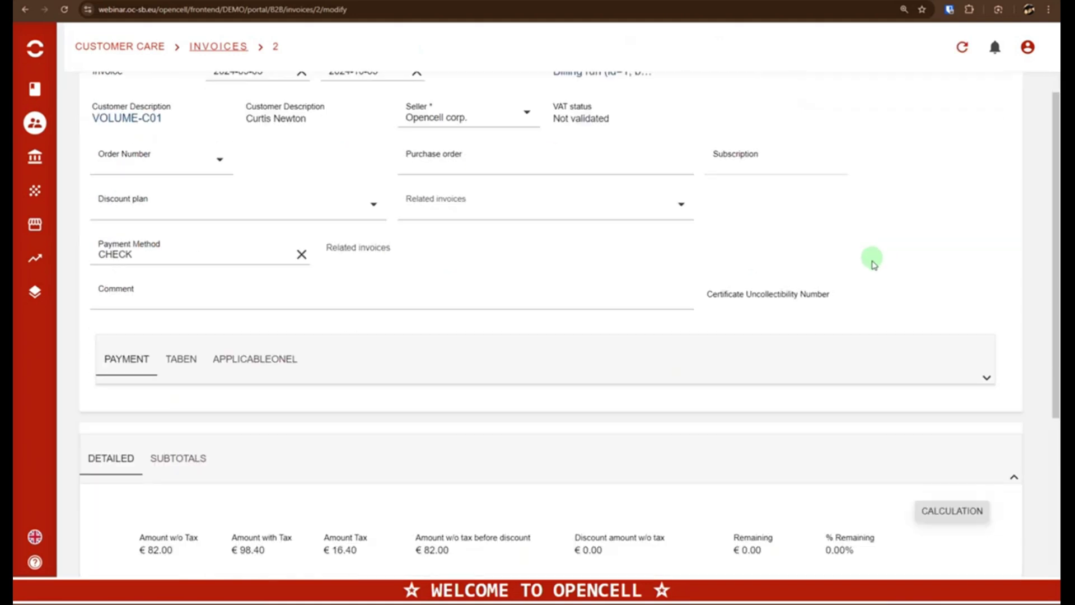
scroll(873, 260, "down", 2)
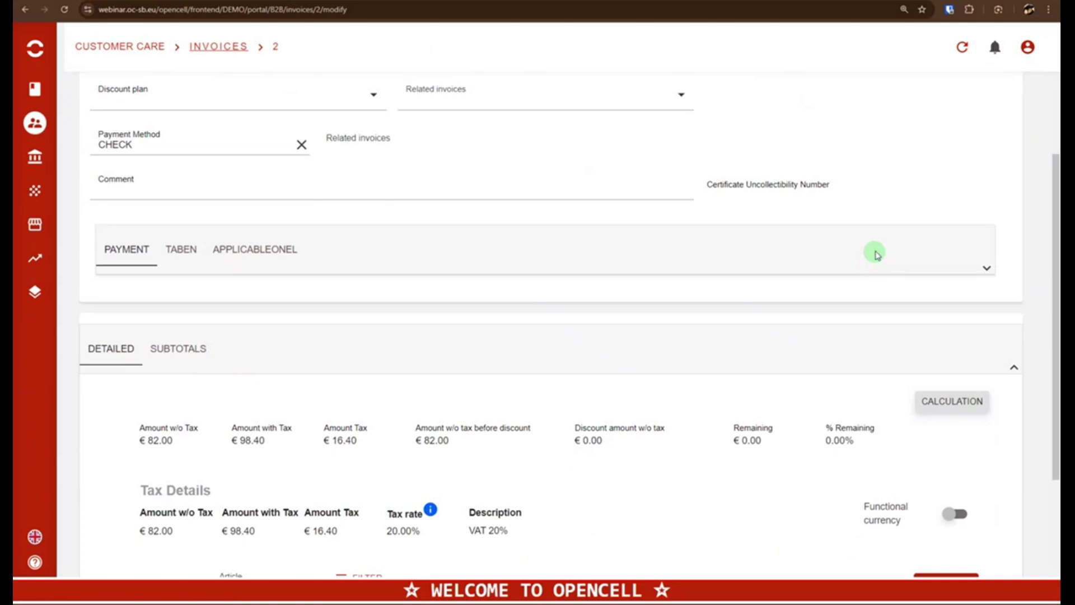
scroll(877, 263, "up", 4)
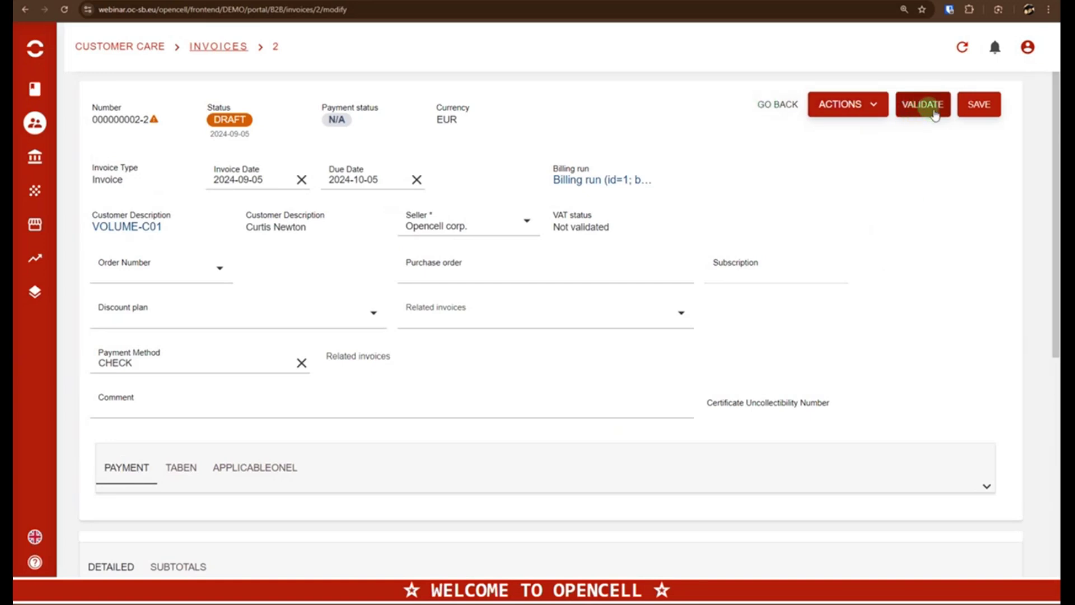
left_click(877, 105)
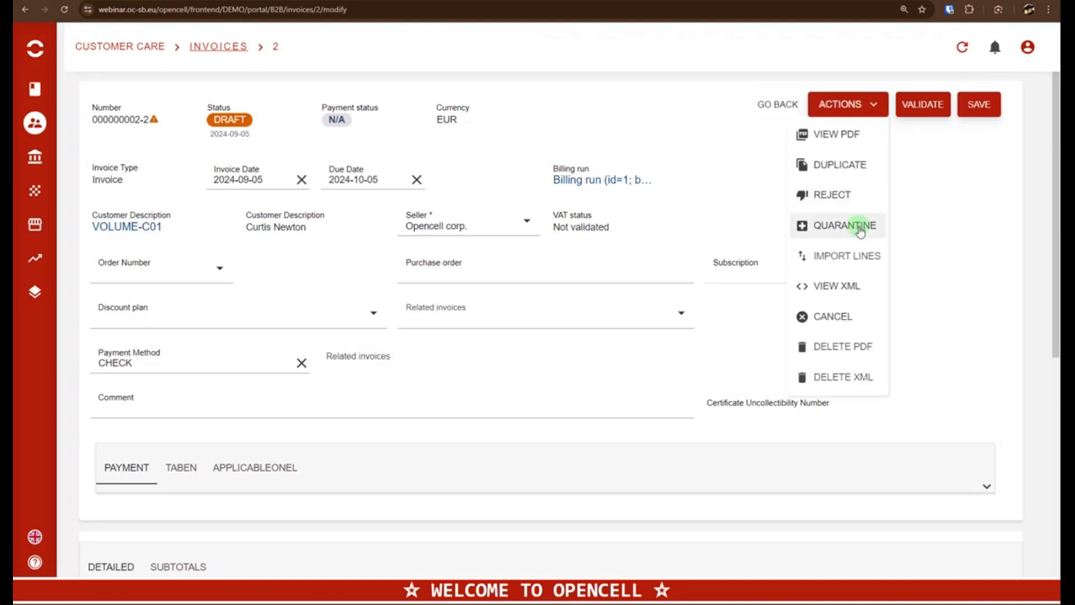
left_click(945, 212)
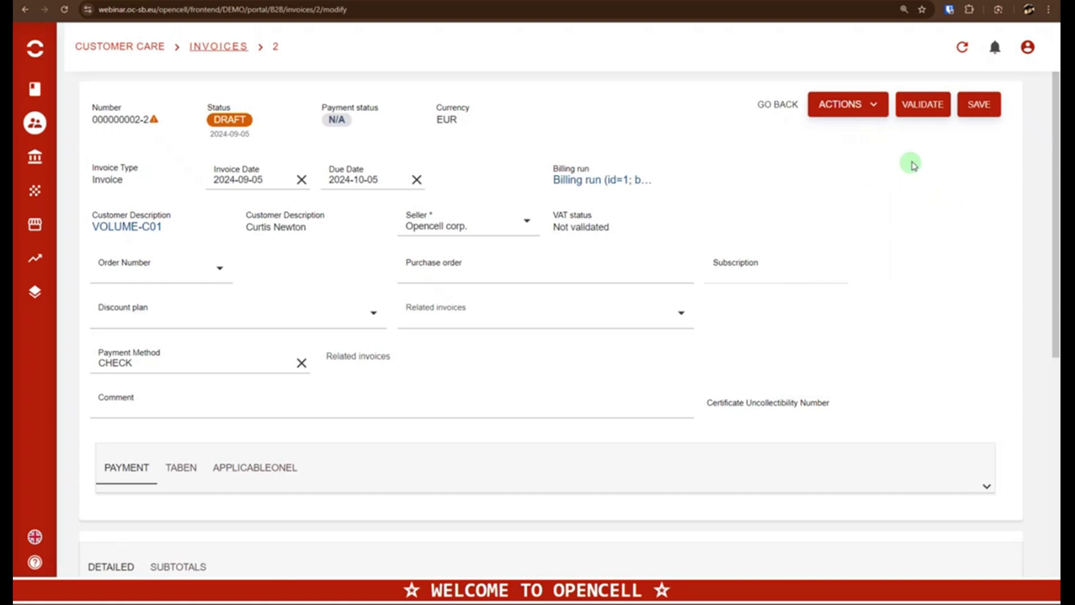
left_click(774, 107)
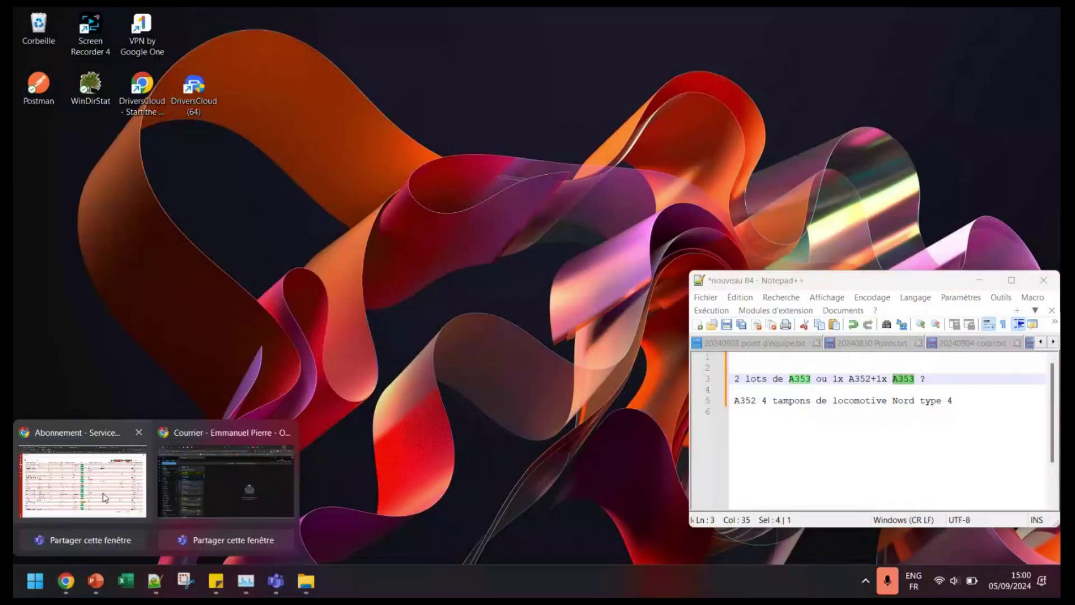
Switch to the PowerPoint presentation, start the slide show from slide 19 and advance to the "Cycle management – reports" slide.
left_click(109, 498)
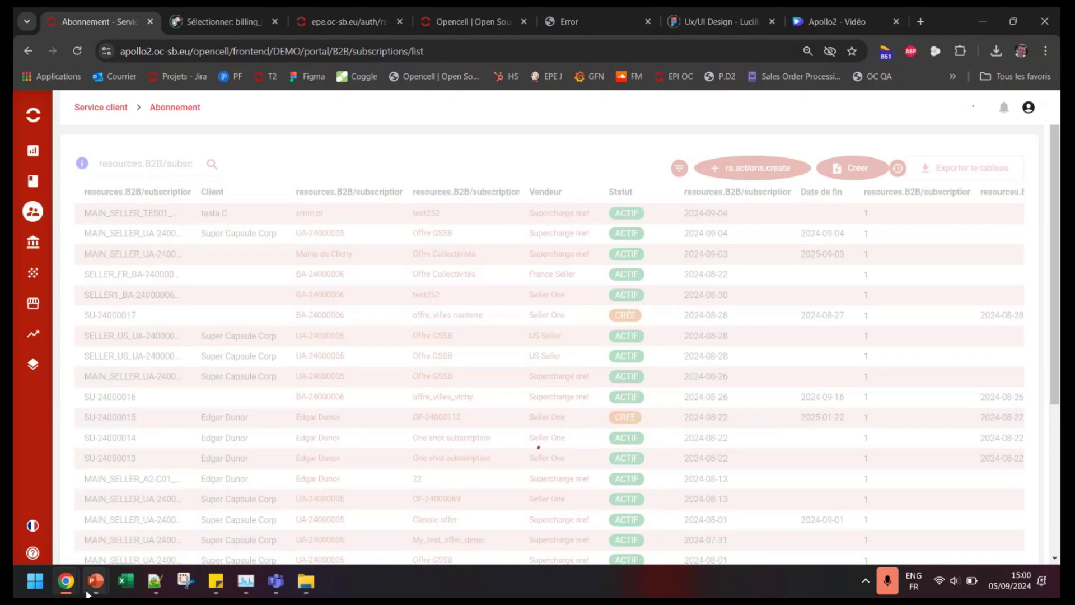
mouse_move(92, 585)
left_click(84, 481)
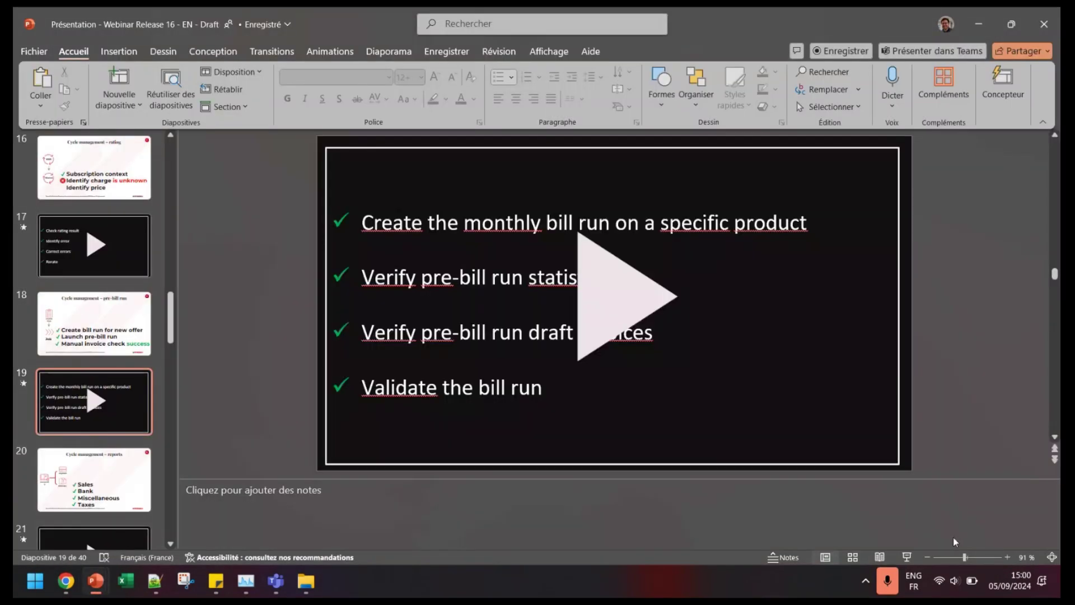
left_click(906, 558)
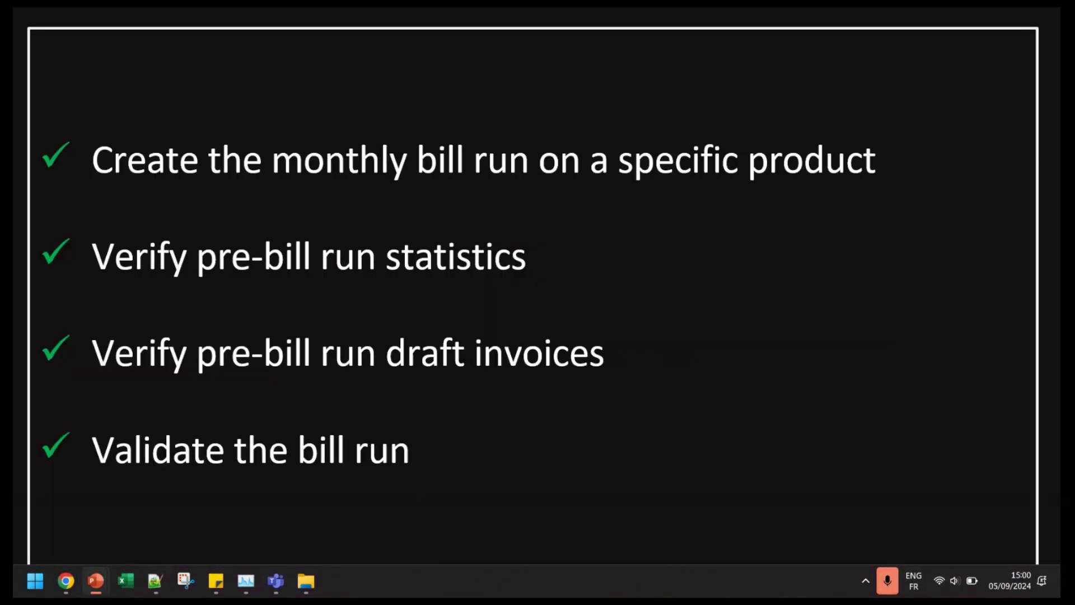
key("Right")
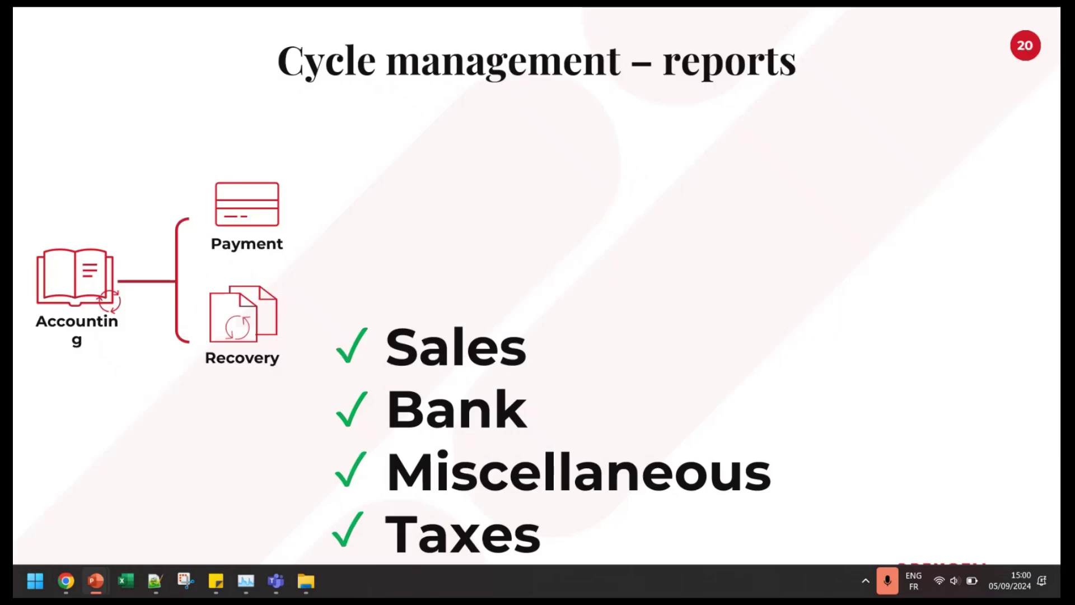
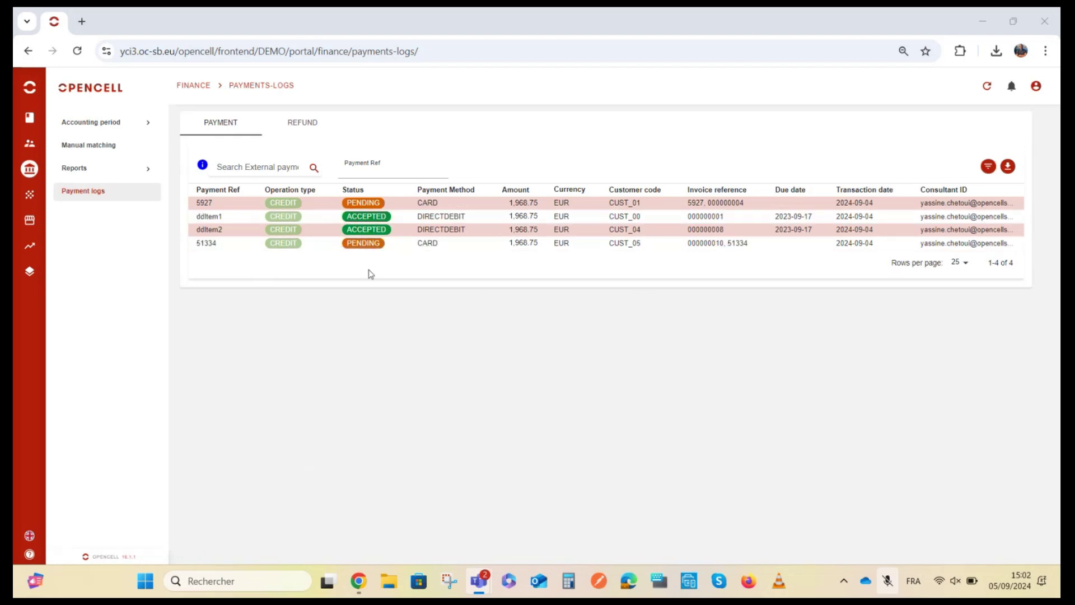
Check the refund and payment logs in Opencell, then open the Accounting period manager.
left_click(288, 124)
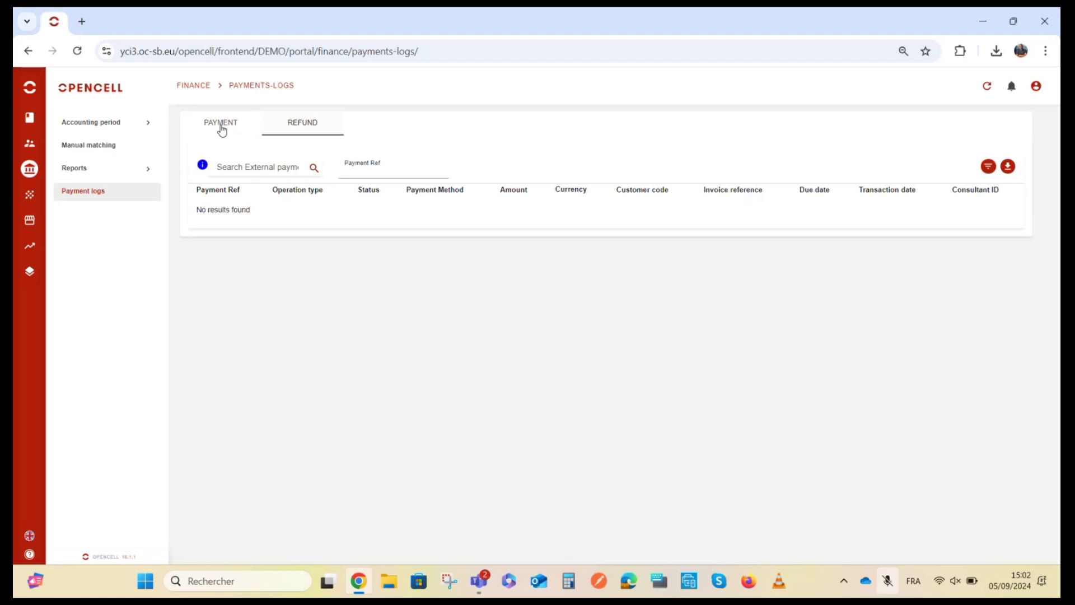
left_click(221, 128)
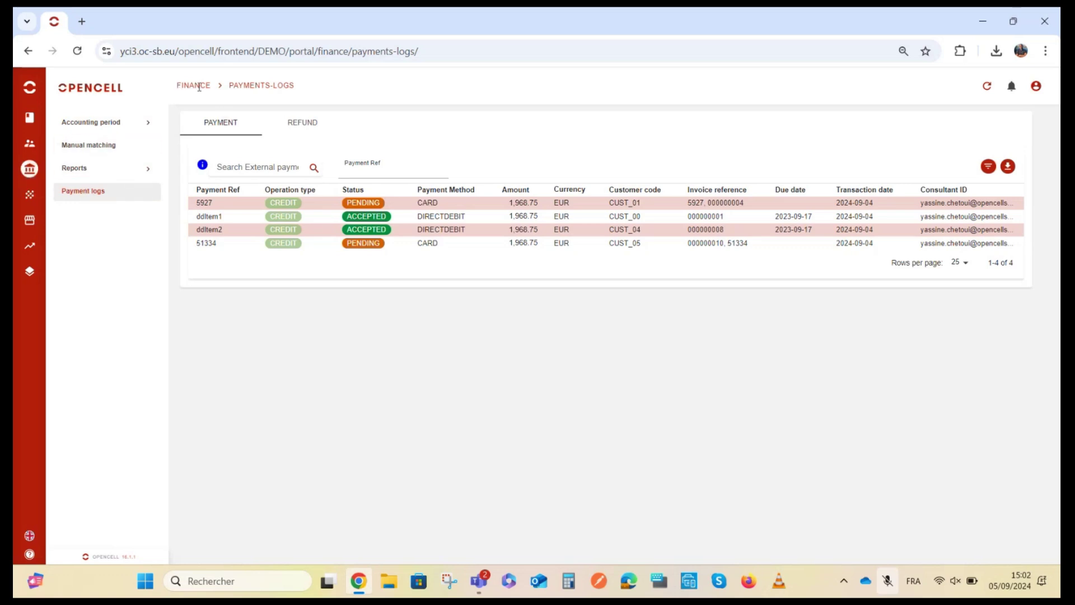
left_click(107, 122)
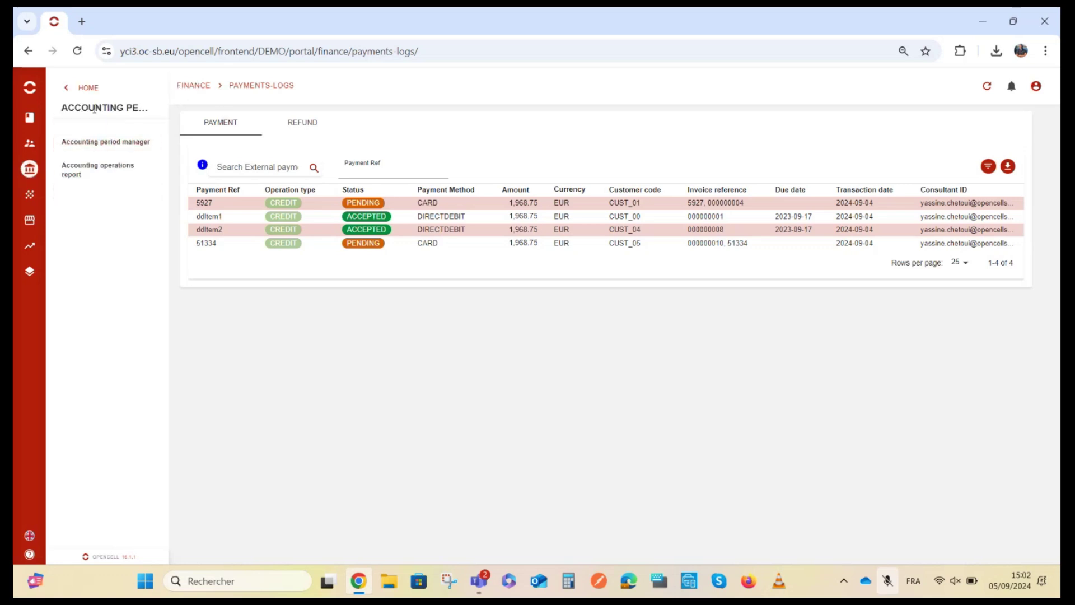
left_click(86, 141)
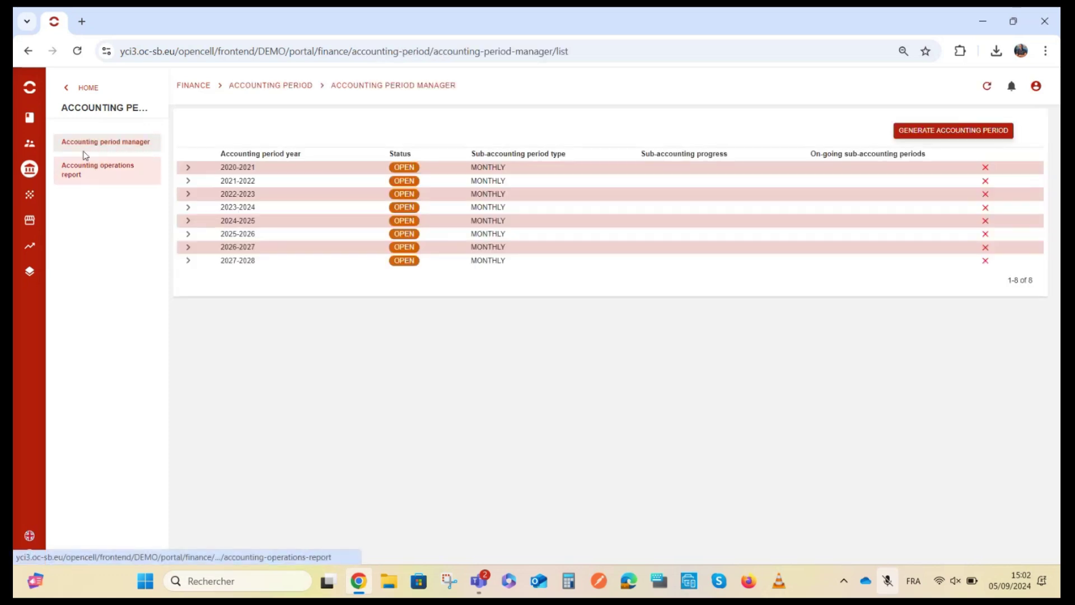
Check the Accounting operations report, then open the Manual matching page in Finance.
left_click(88, 171)
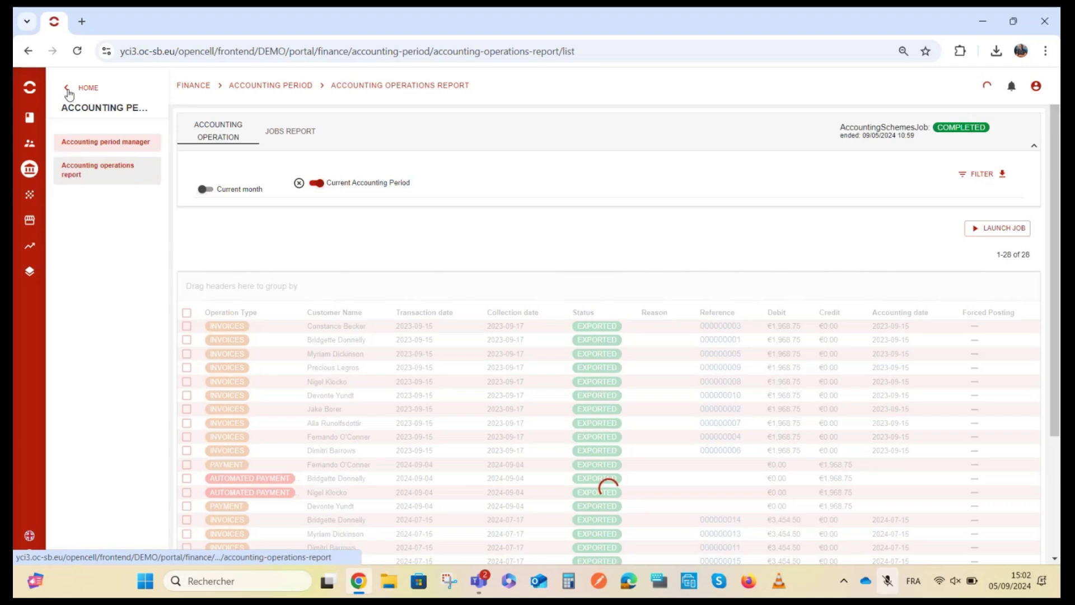
left_click(68, 91)
left_click(86, 145)
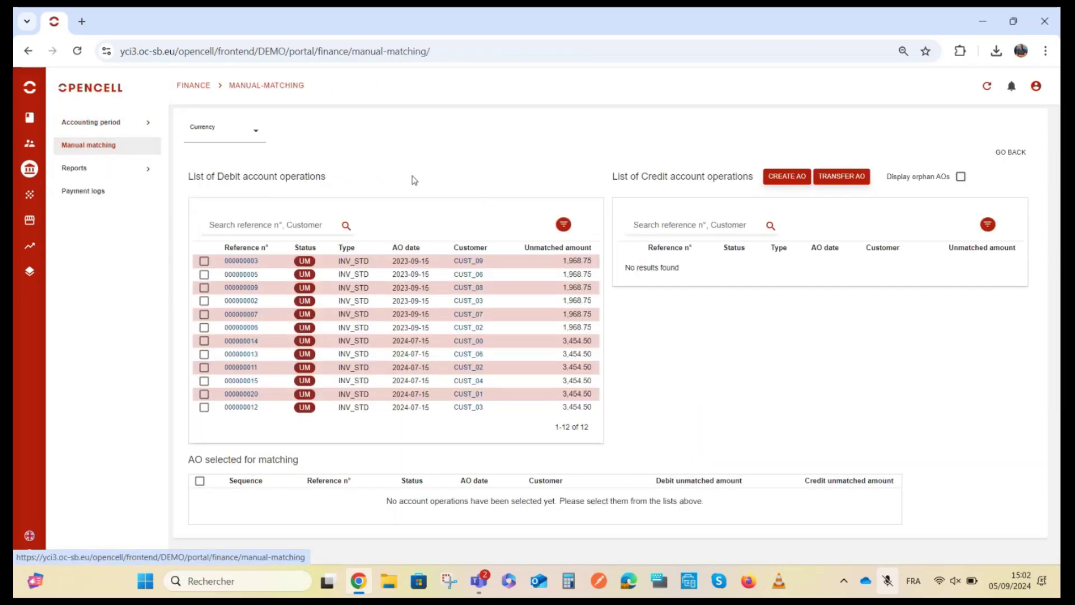
left_click(91, 176)
left_click(69, 88)
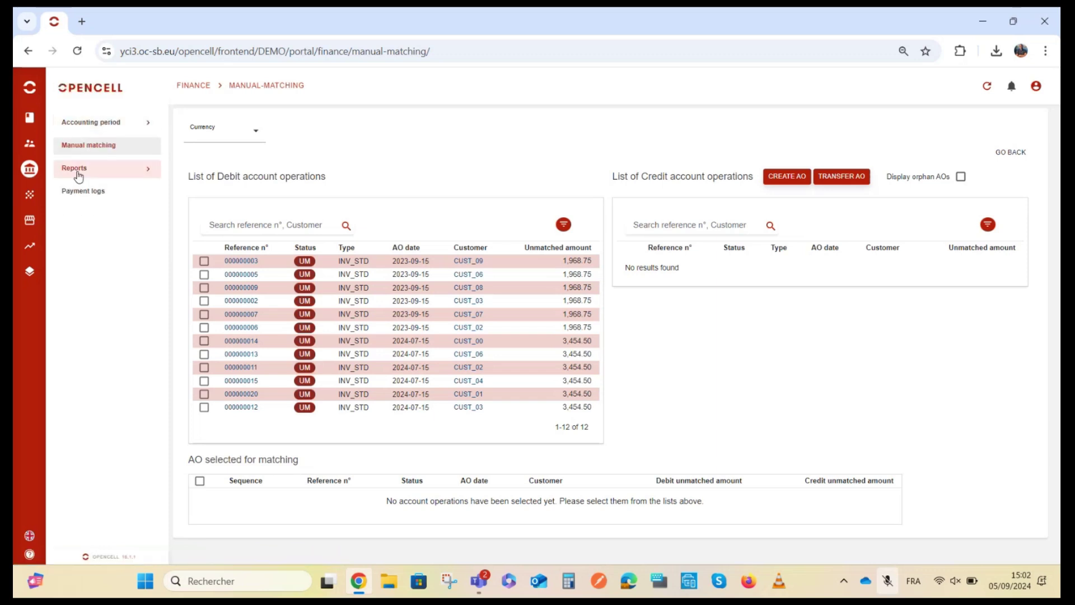
Open the Accounting entries report and examine its entries across all rows and columns.
left_click(84, 168)
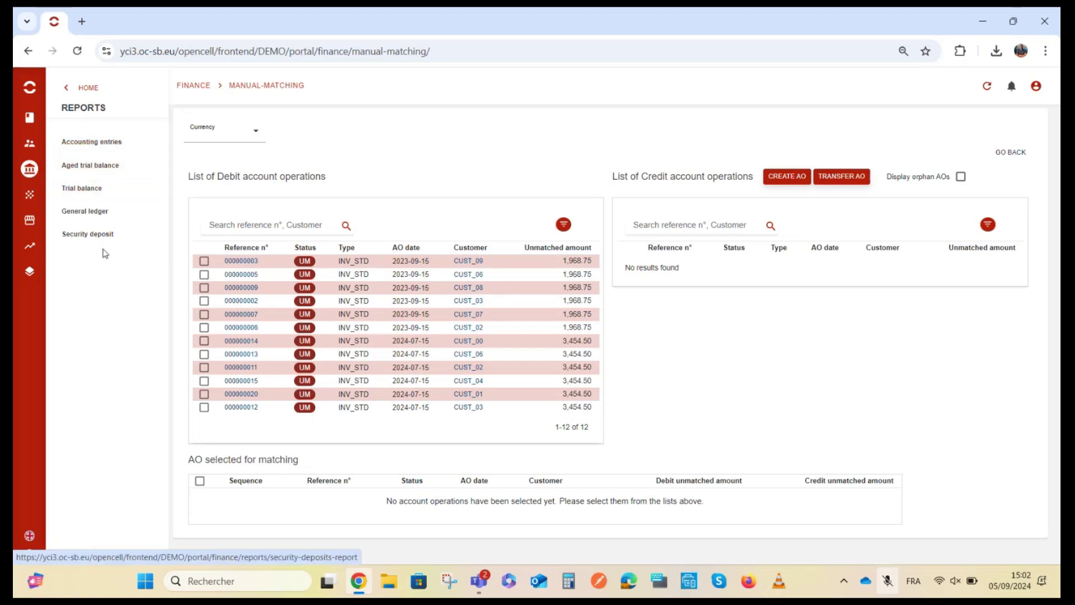
left_click(95, 145)
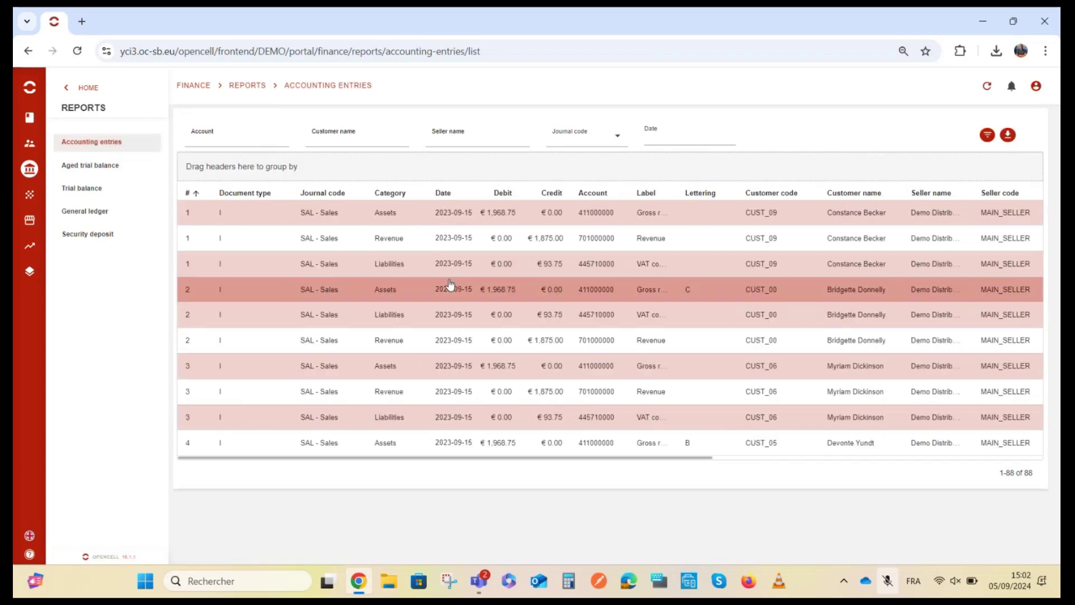
scroll(504, 325, "down", 5)
scroll(565, 370, "down", 10)
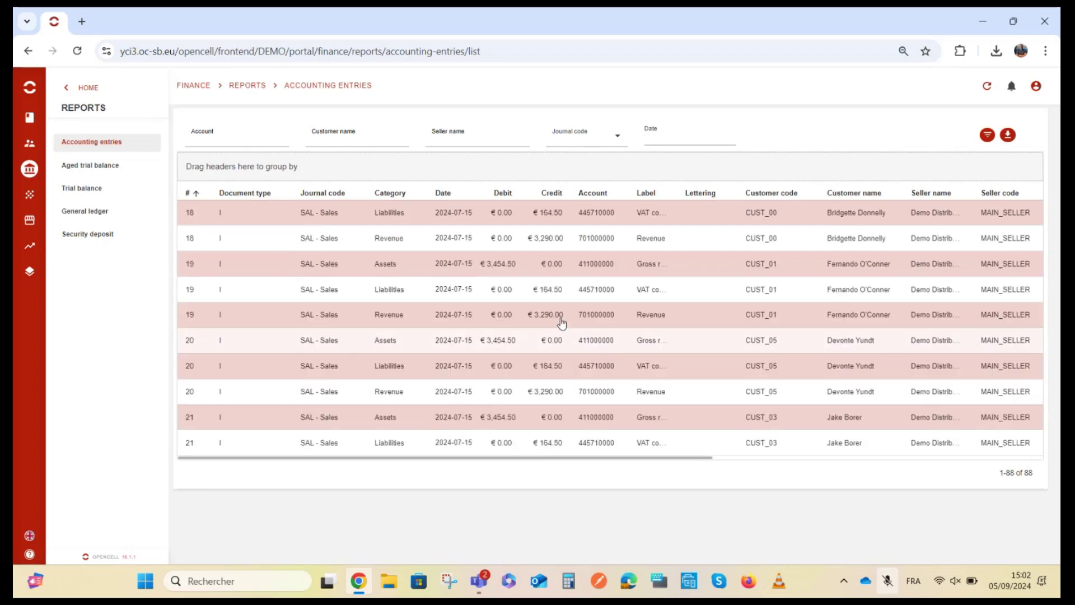
scroll(557, 312, "down", 3)
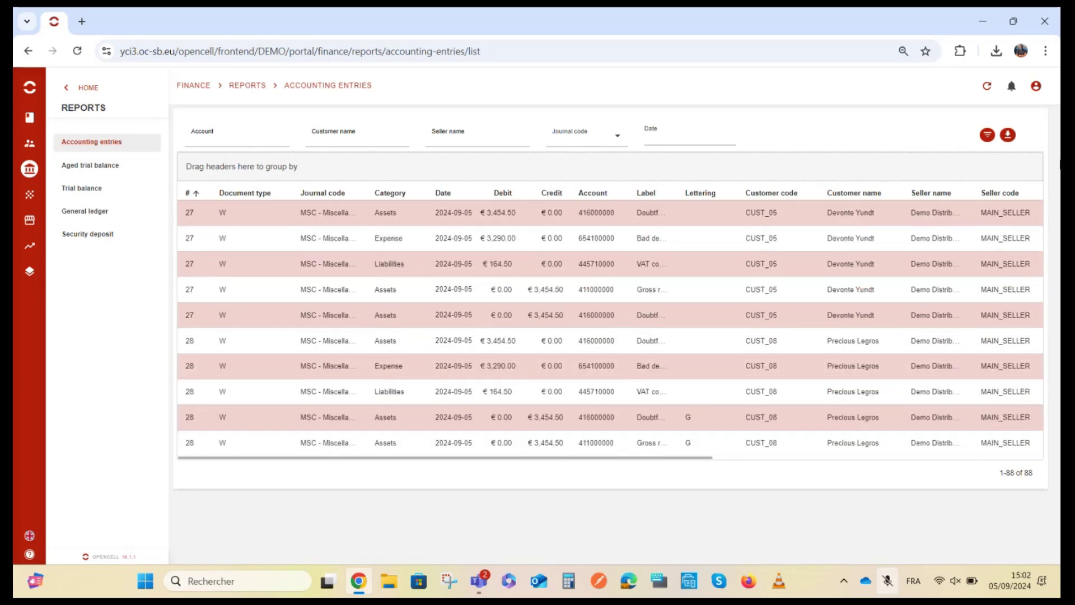
scroll(750, 380, "up", 5)
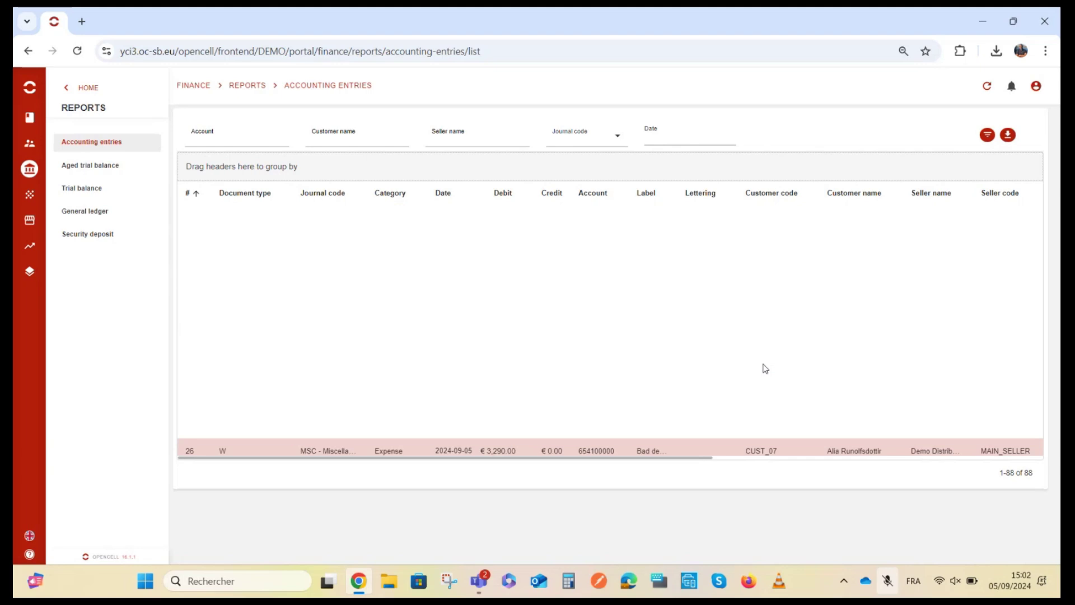
scroll(745, 387, "up", 8)
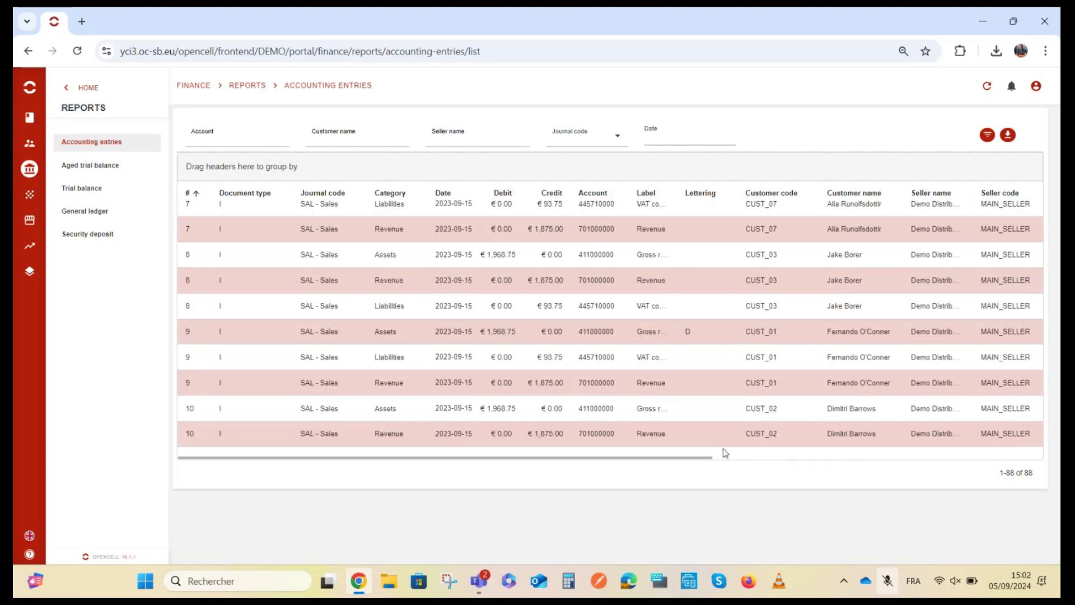
scroll(720, 455, "right", 6)
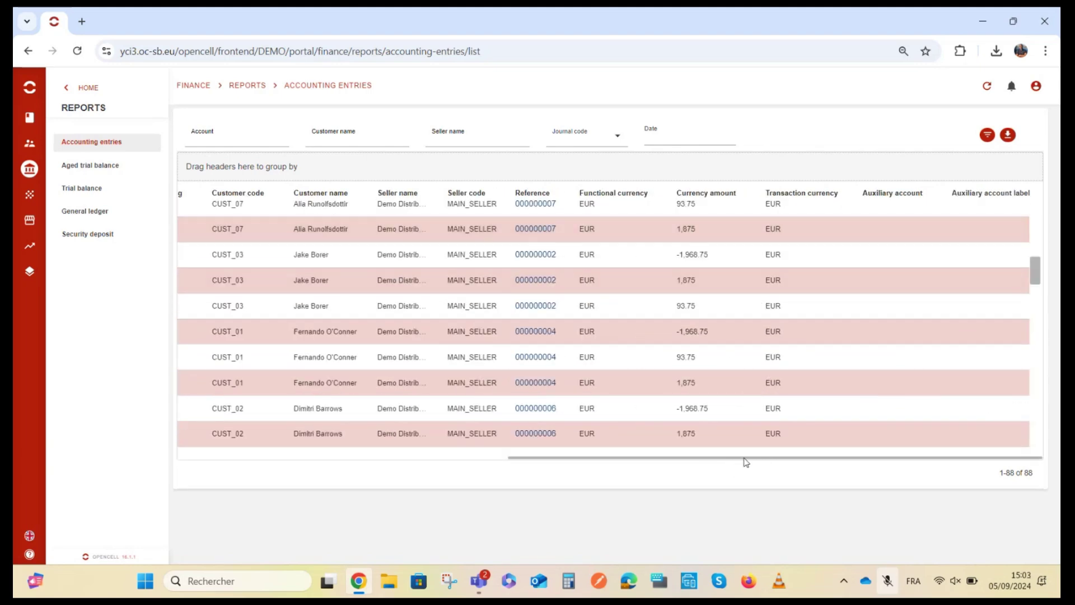
left_click_drag(748, 457, 823, 461)
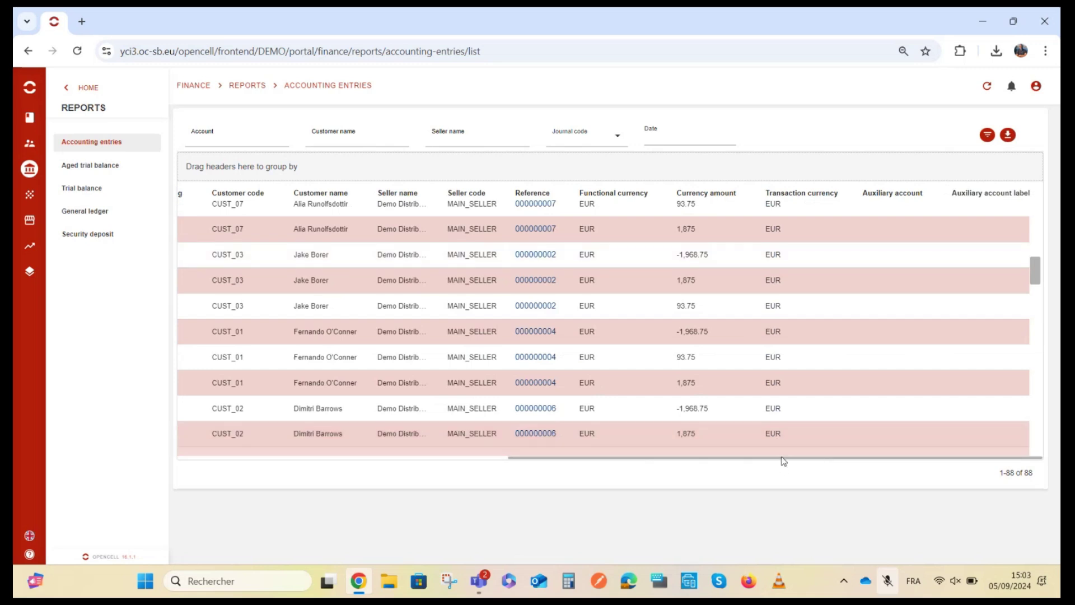
left_click_drag(784, 457, 192, 300)
Examine all columns of the Aged trial balance report, then check the browser's recent downloads for its exported files.
left_click(99, 167)
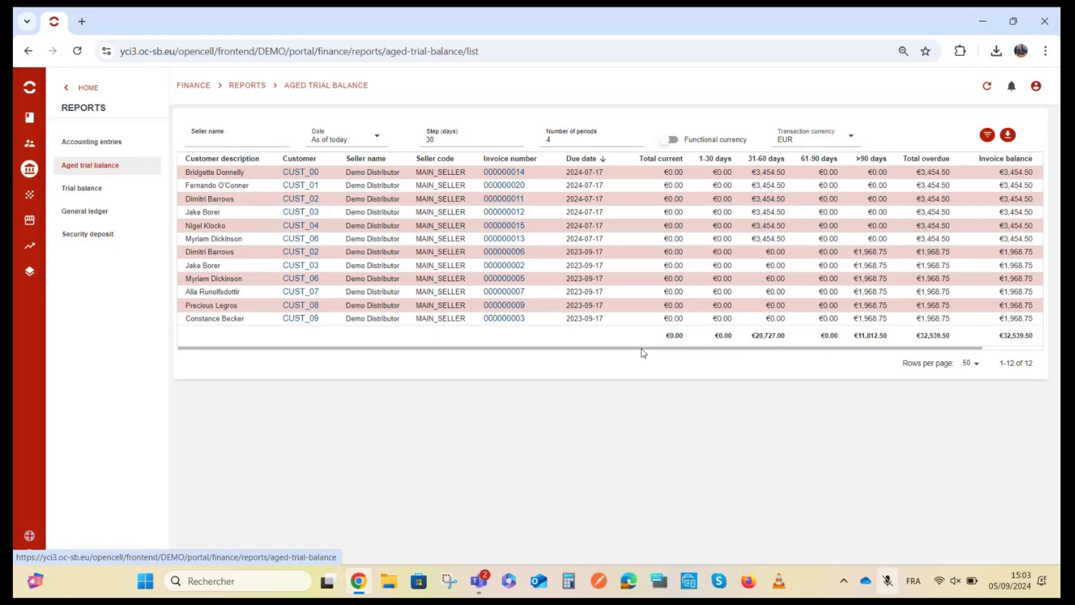
left_click_drag(644, 350, 855, 351)
scroll(384, 339, "left", 3)
left_click_drag(587, 348, 443, 352)
left_click_drag(780, 348, 416, 346)
left_click_drag(533, 353, 664, 350)
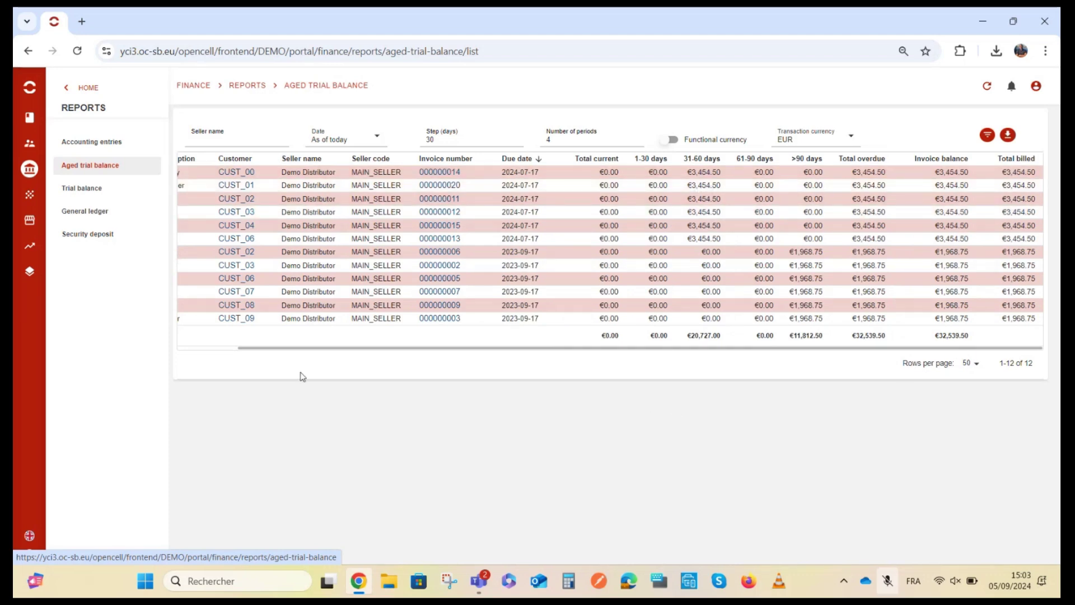
left_click(229, 349)
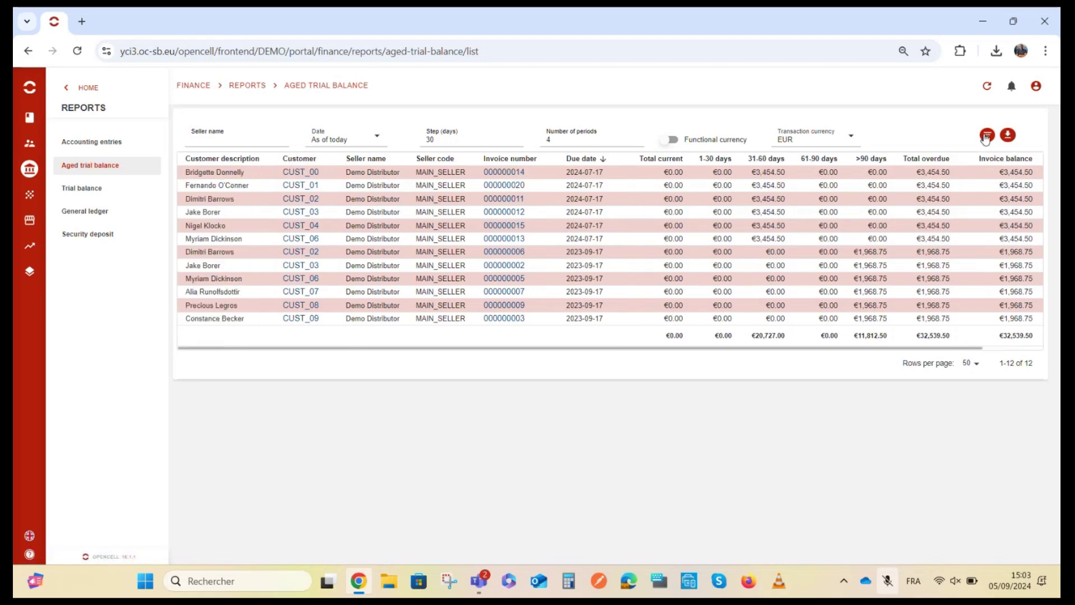
left_click(997, 51)
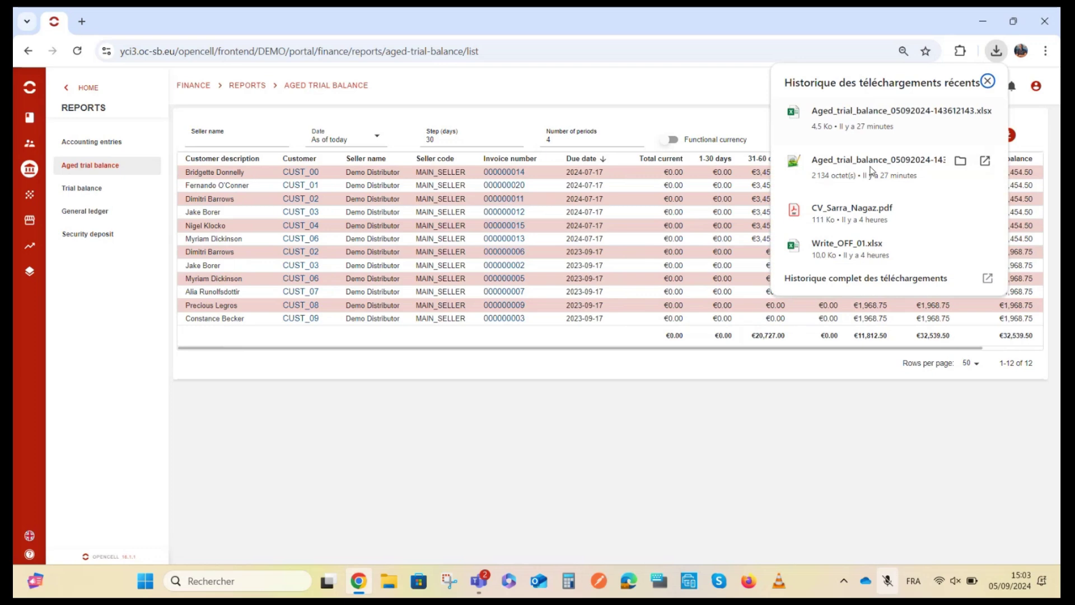
left_click(727, 120)
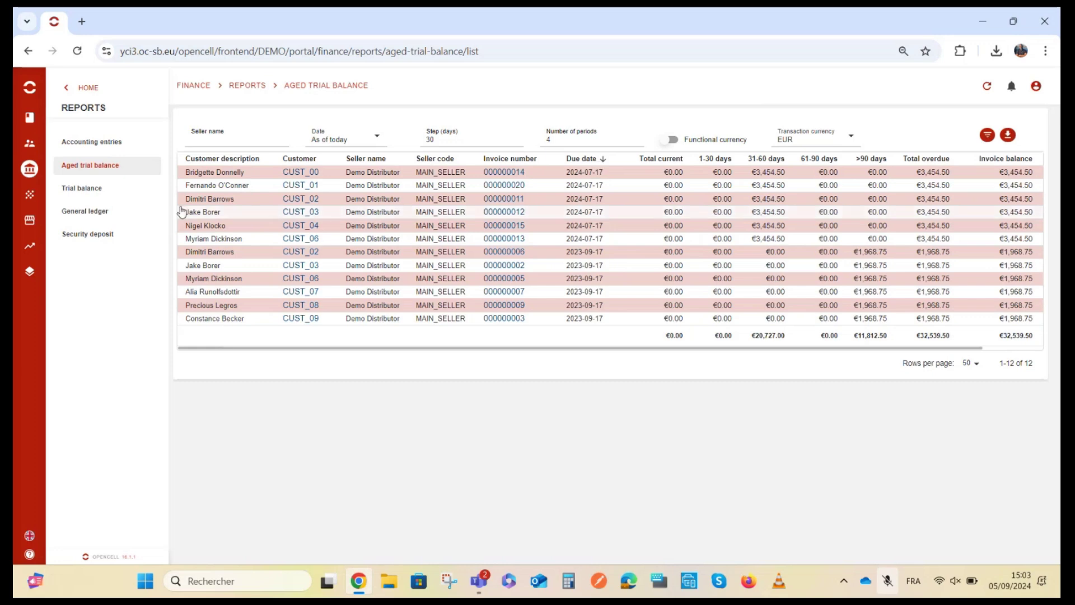
Check the Trial balance report, then open the General ledger and view its available journal codes.
left_click(91, 190)
left_click(93, 213)
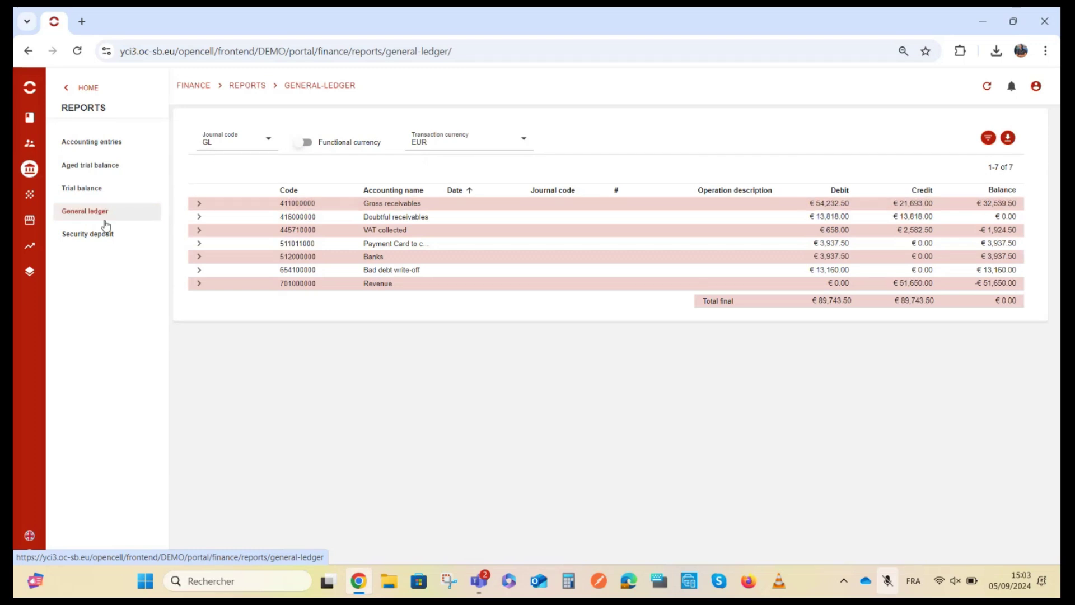
left_click(237, 142)
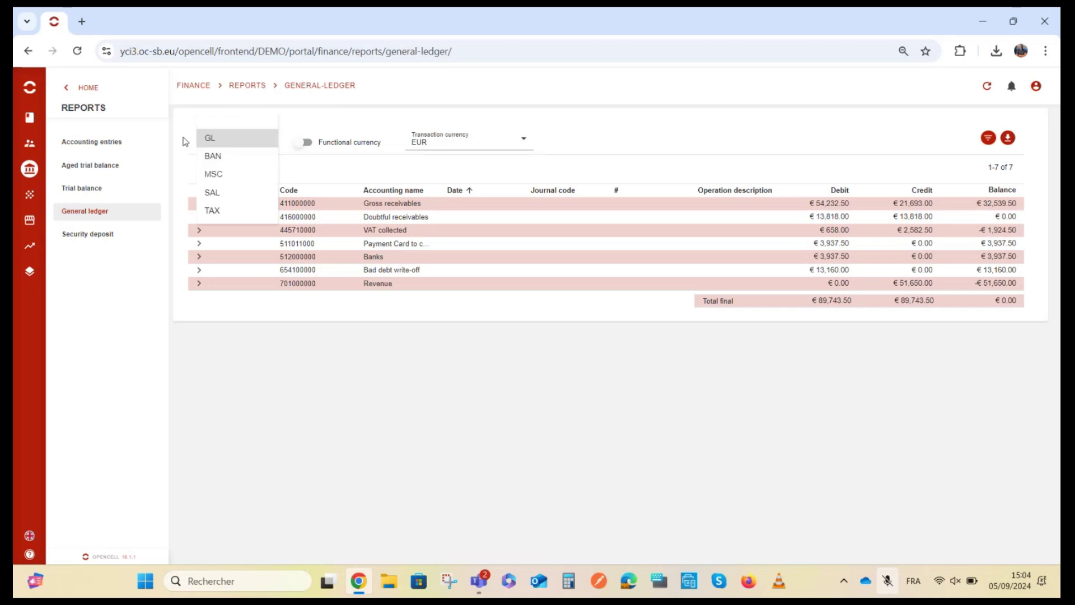
left_click(322, 184)
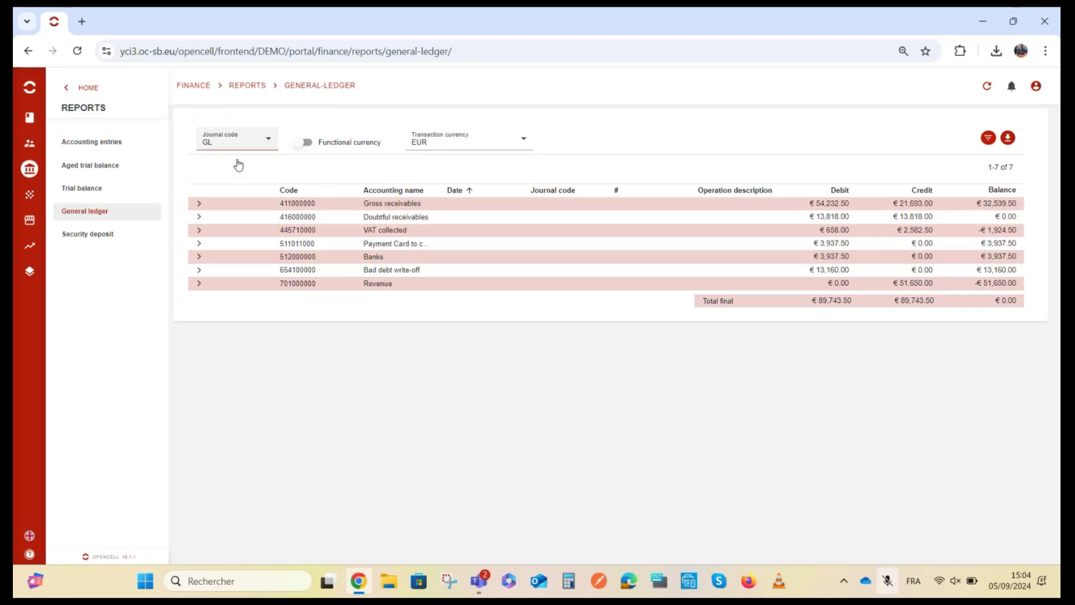
Expand the entries of every account from Revenue up to Gross receivables, then filter the general ledger by journal code BAN.
left_click(199, 283)
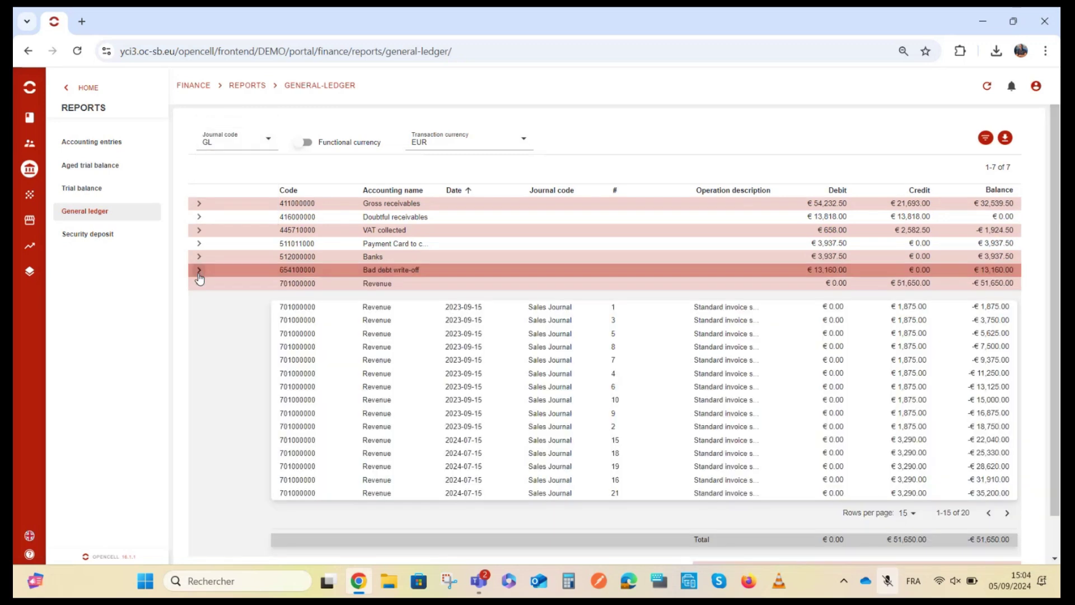
left_click(199, 269)
left_click(199, 256)
left_click(199, 243)
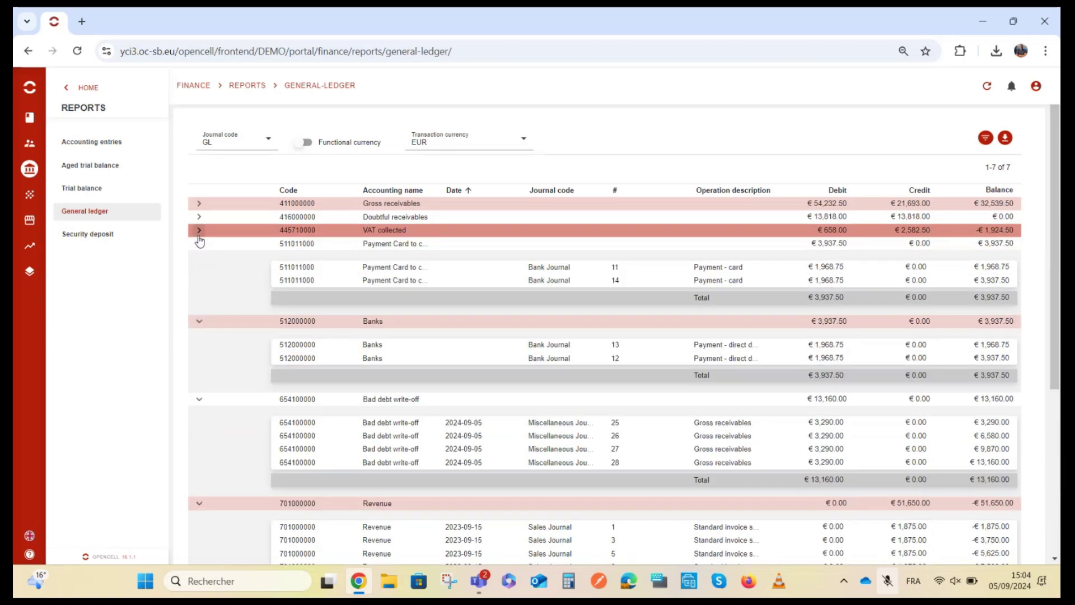
left_click(199, 230)
left_click(199, 217)
left_click(199, 202)
left_click(211, 144)
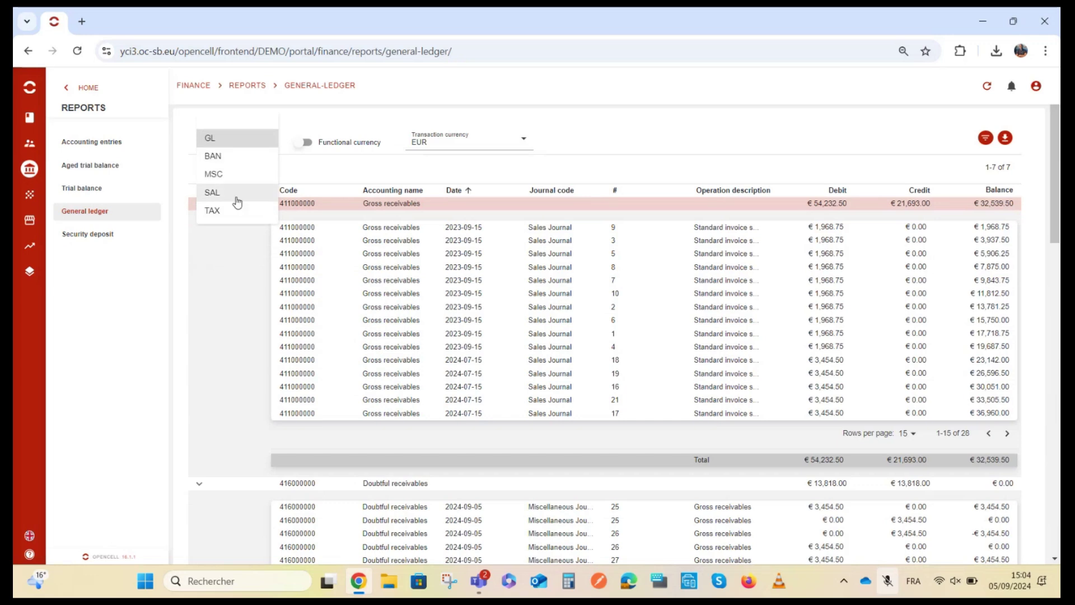
left_click(232, 157)
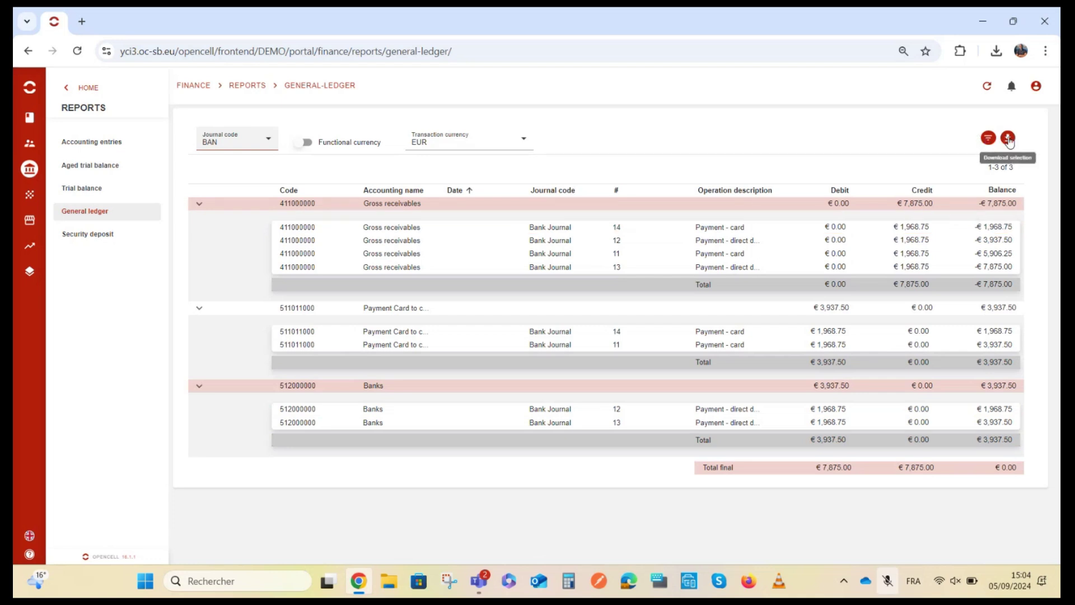
Filter the general ledger by journal code MSC and review the expanded Bad debt write-off and Doubtful receivables entries.
left_click(241, 144)
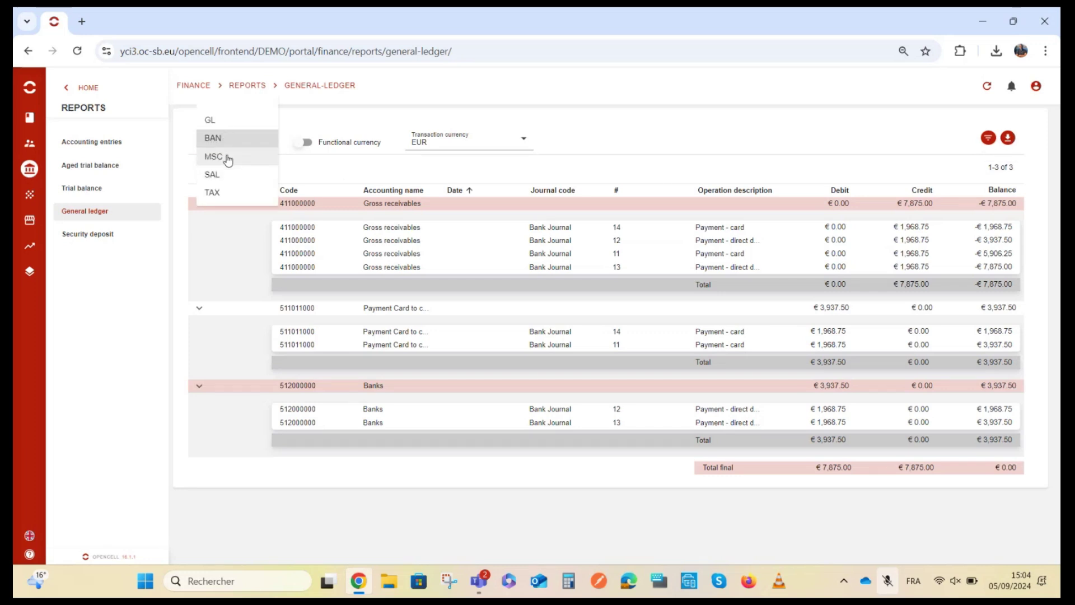
left_click(227, 158)
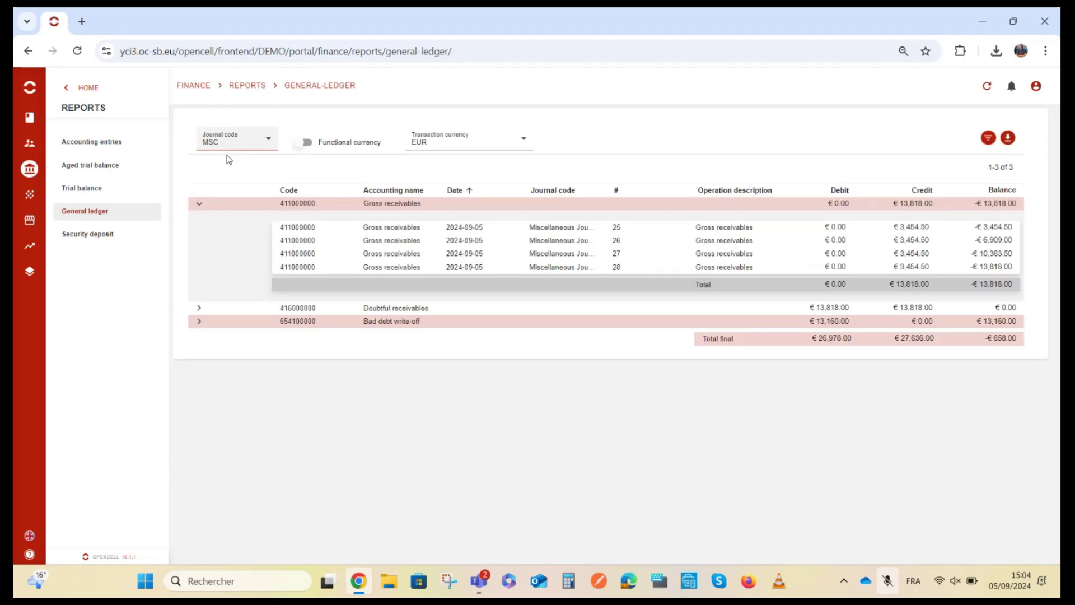
left_click(199, 322)
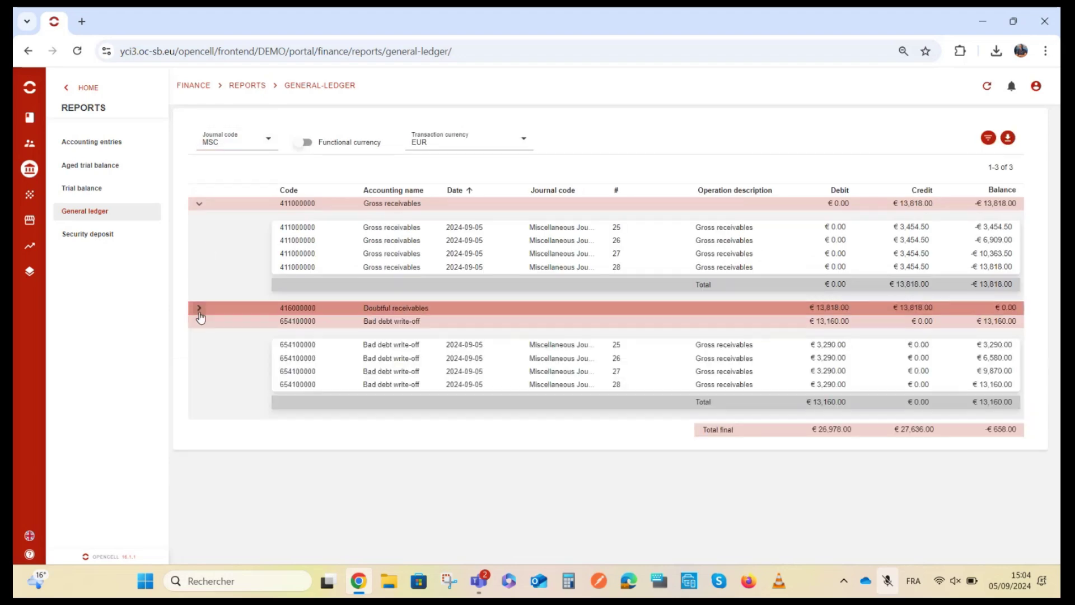
left_click(199, 309)
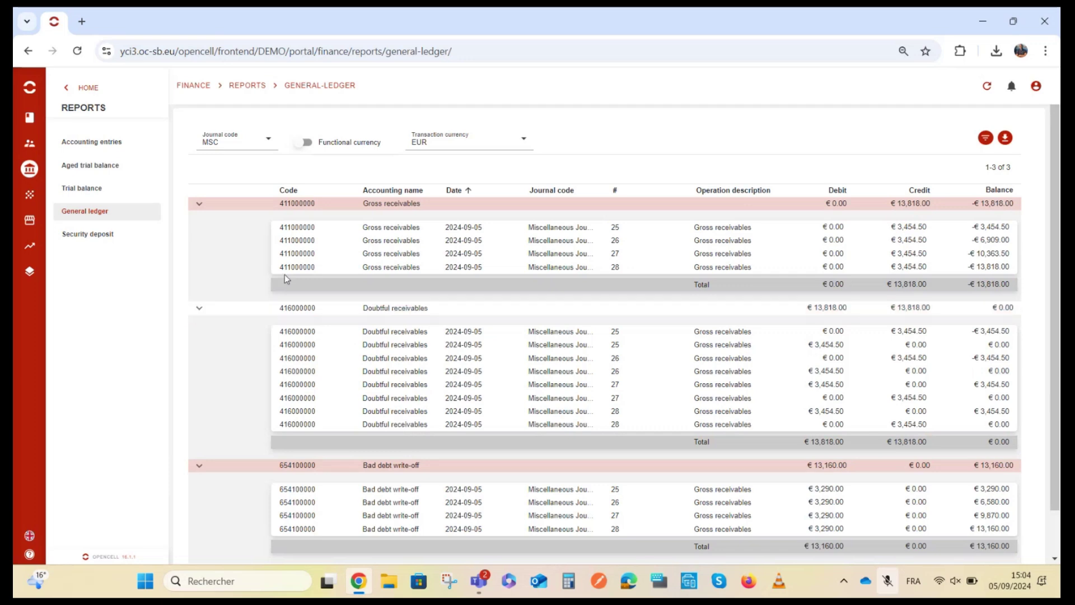
scroll(555, 314, "down", 1)
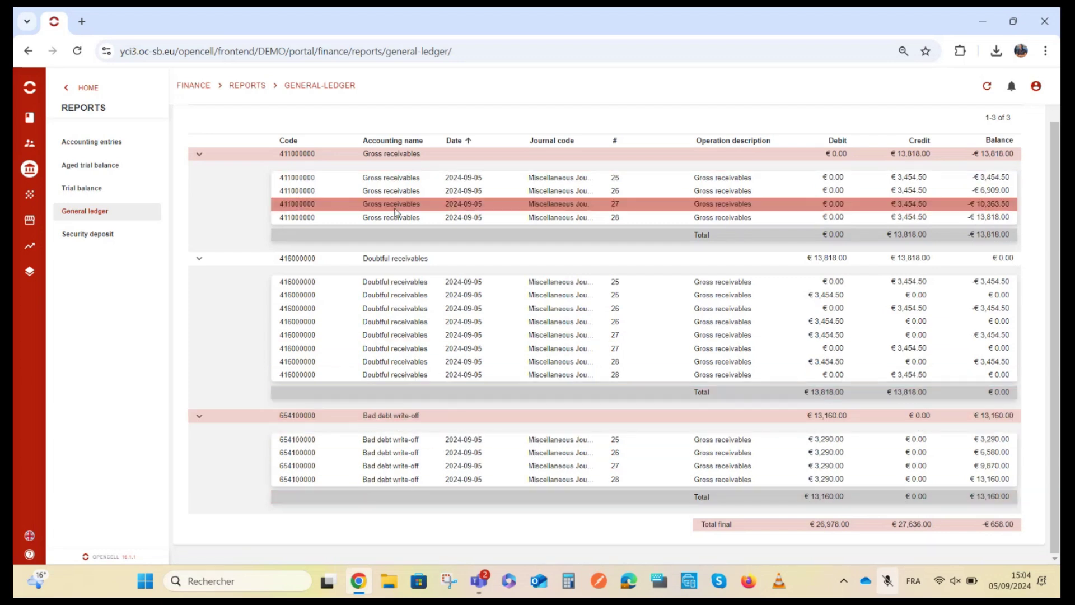
scroll(395, 212, "up", 1)
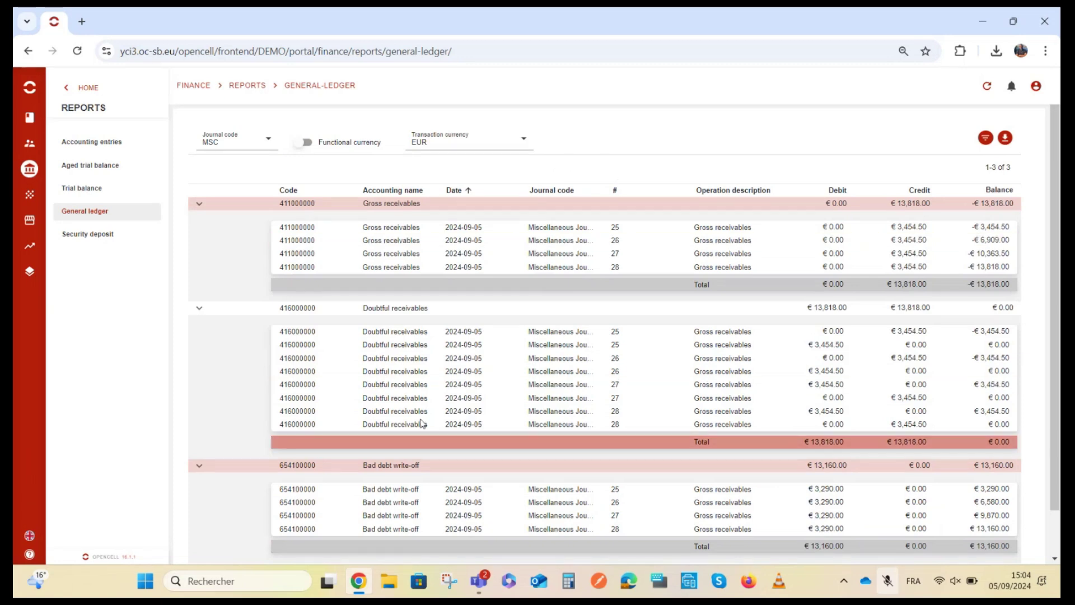
Filter the general ledger by journal code TAX, review the VAT collected entries and collapse them again.
left_click(241, 144)
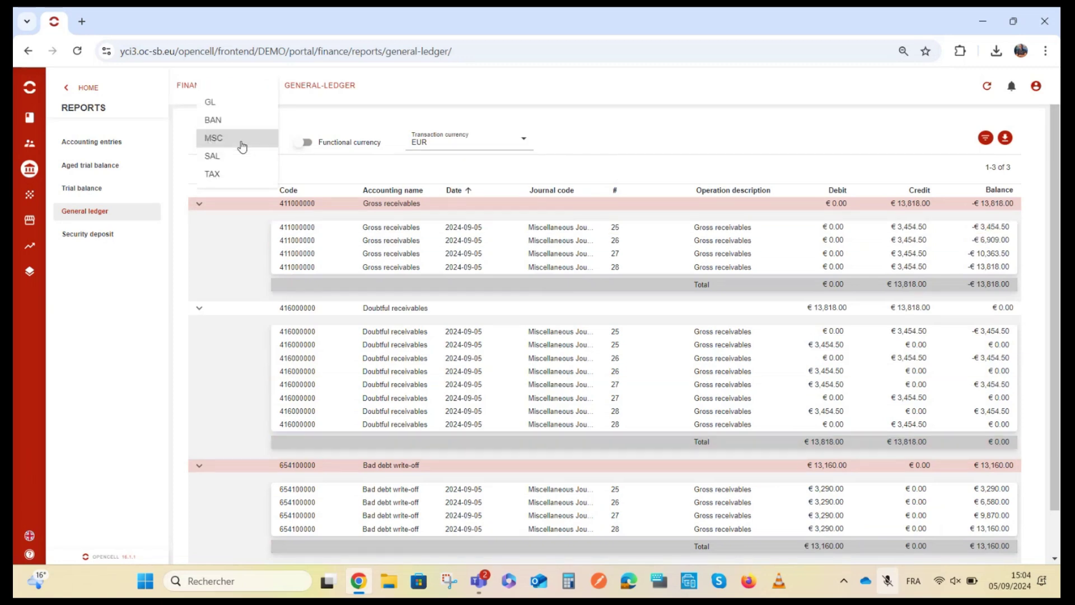
left_click(231, 176)
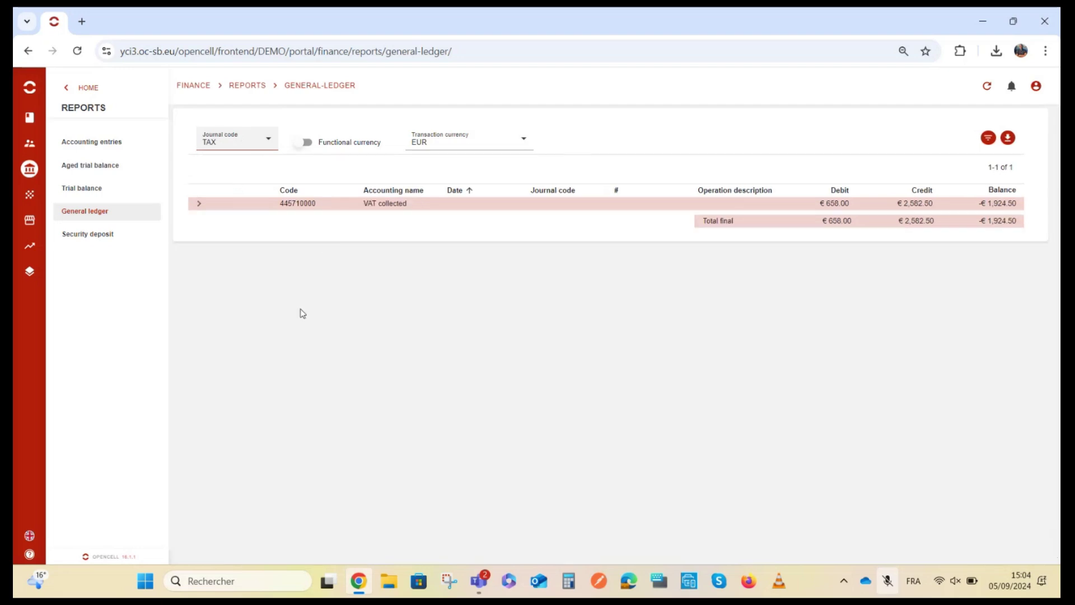
left_click(199, 203)
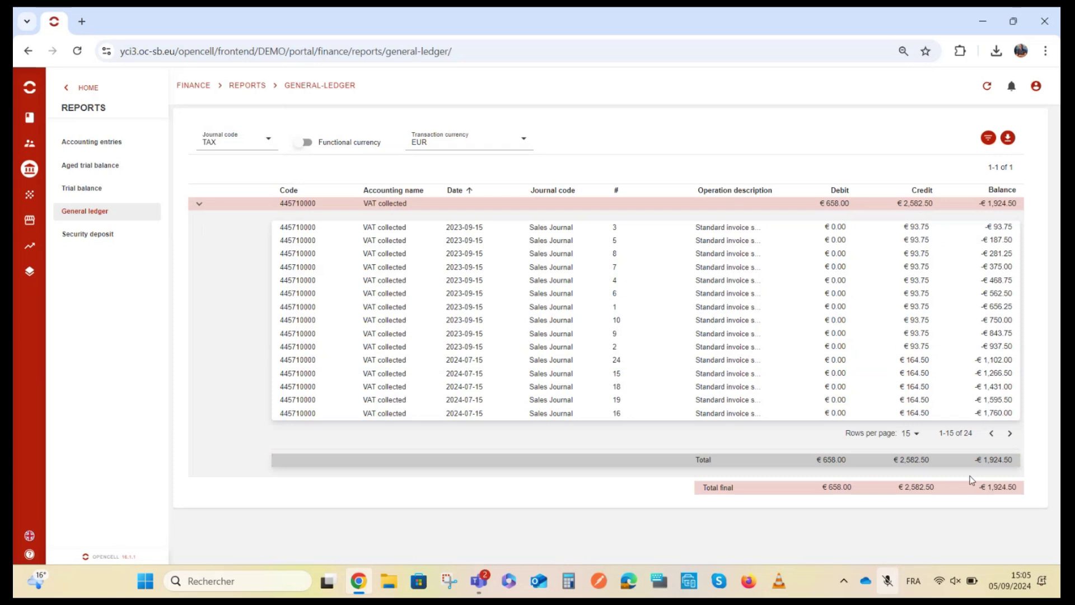
left_click(201, 205)
Filter the general ledger by journal code SAL and expand the Revenue and Gross receivables entries.
left_click(223, 147)
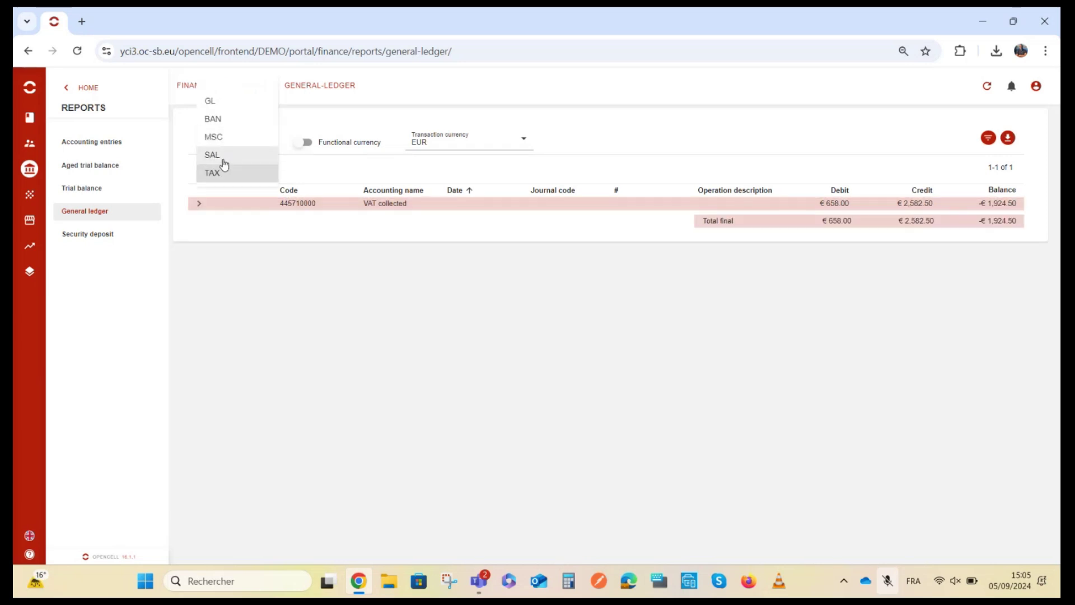
left_click(218, 156)
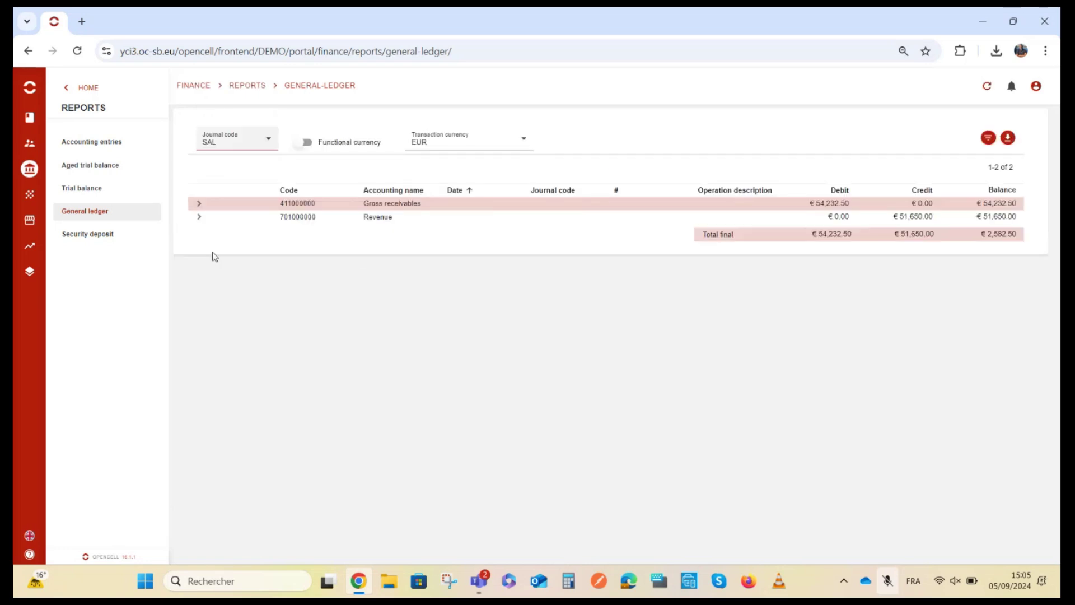
left_click(199, 217)
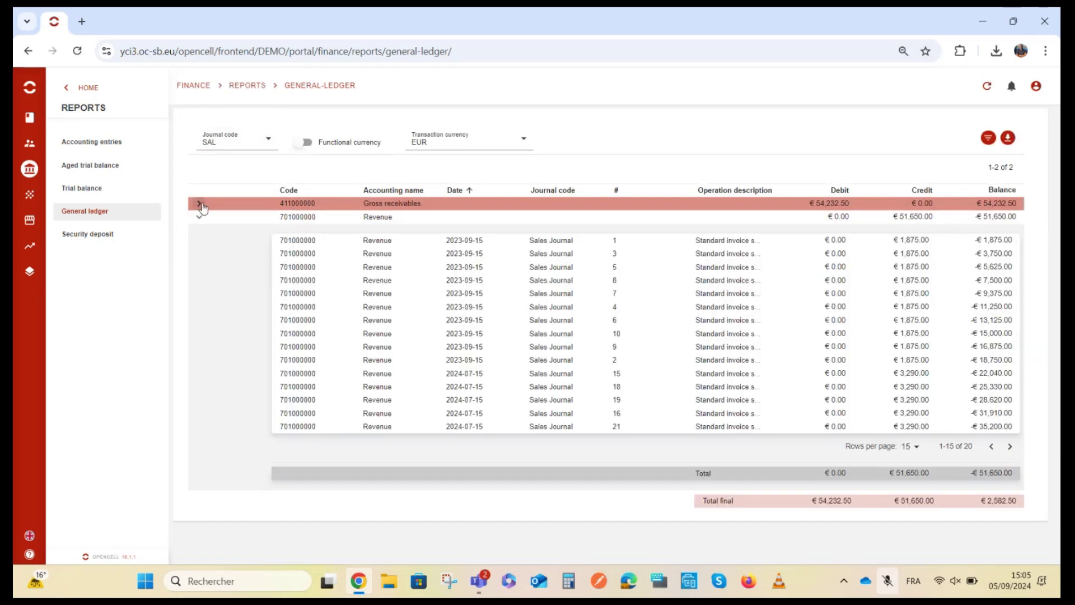
left_click(200, 205)
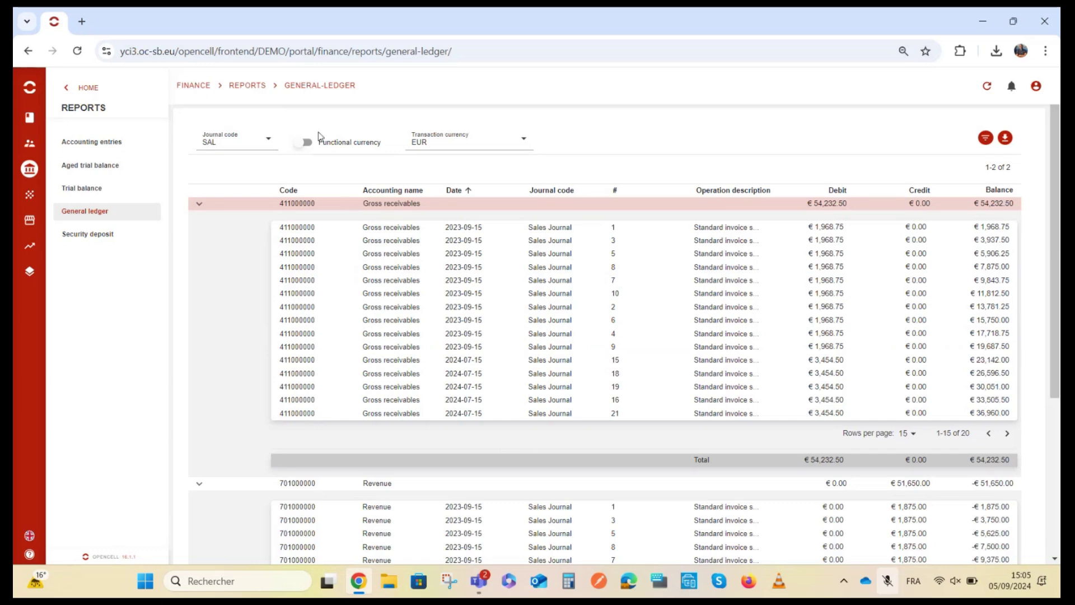
Review the general ledger under journal code BAN, return the filter to GL and collapse the Gross receivables entries.
left_click(256, 153)
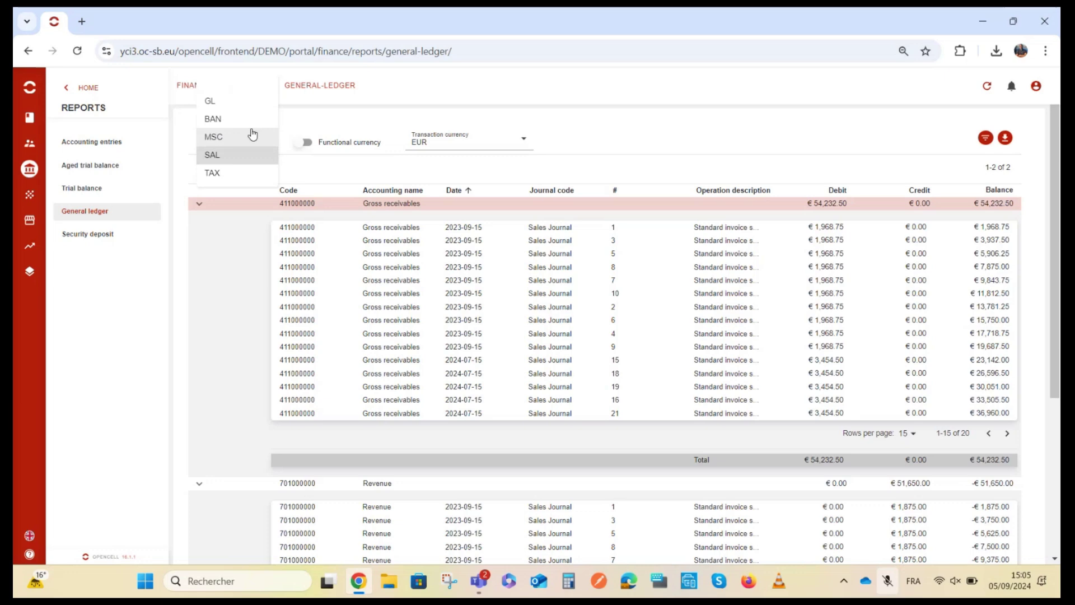
left_click(224, 122)
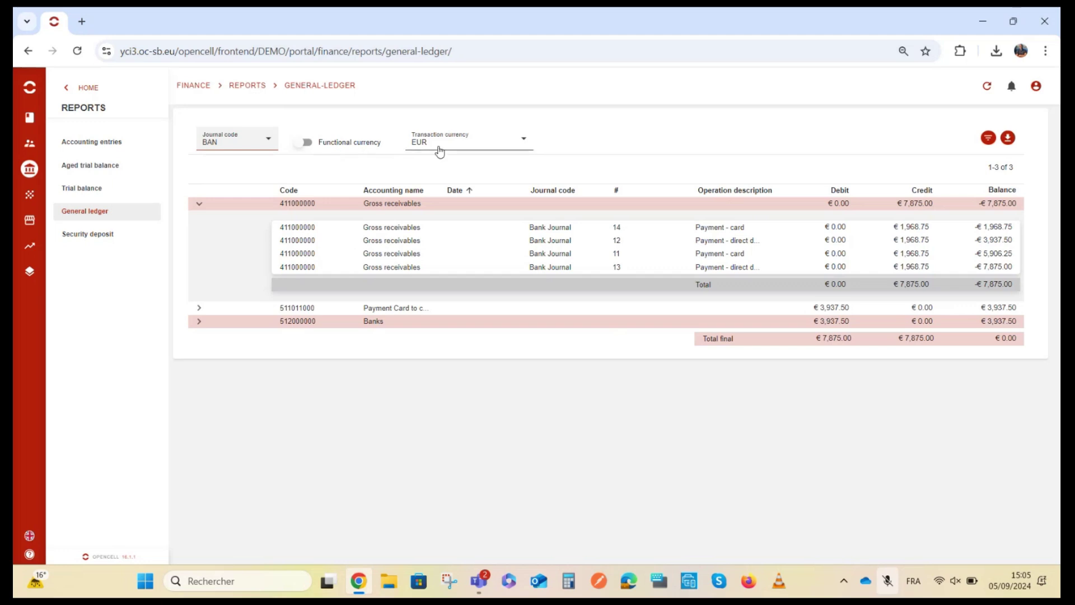
left_click(268, 140)
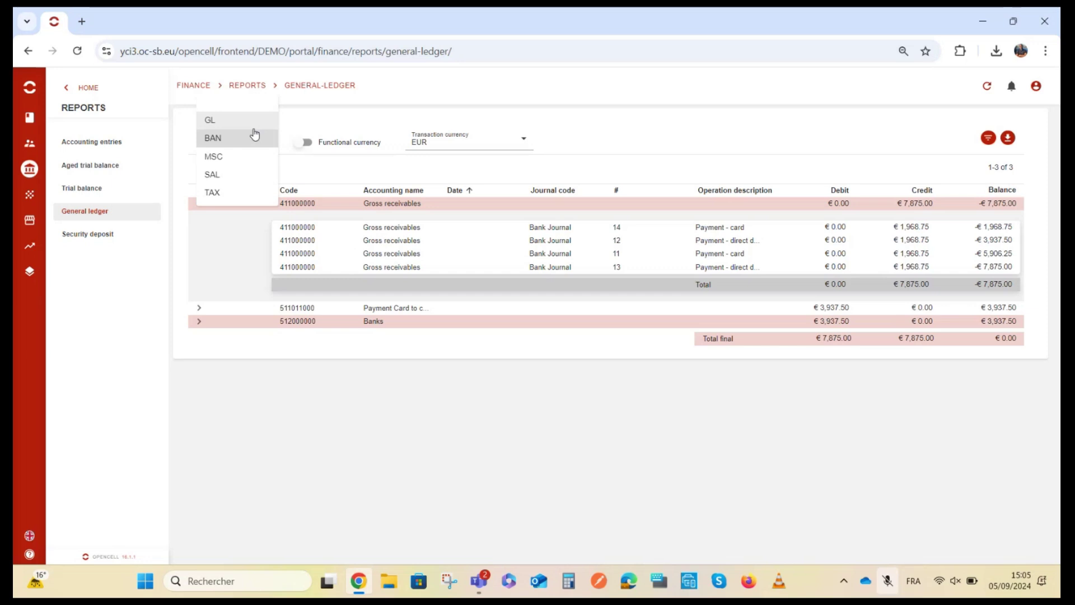
left_click(253, 129)
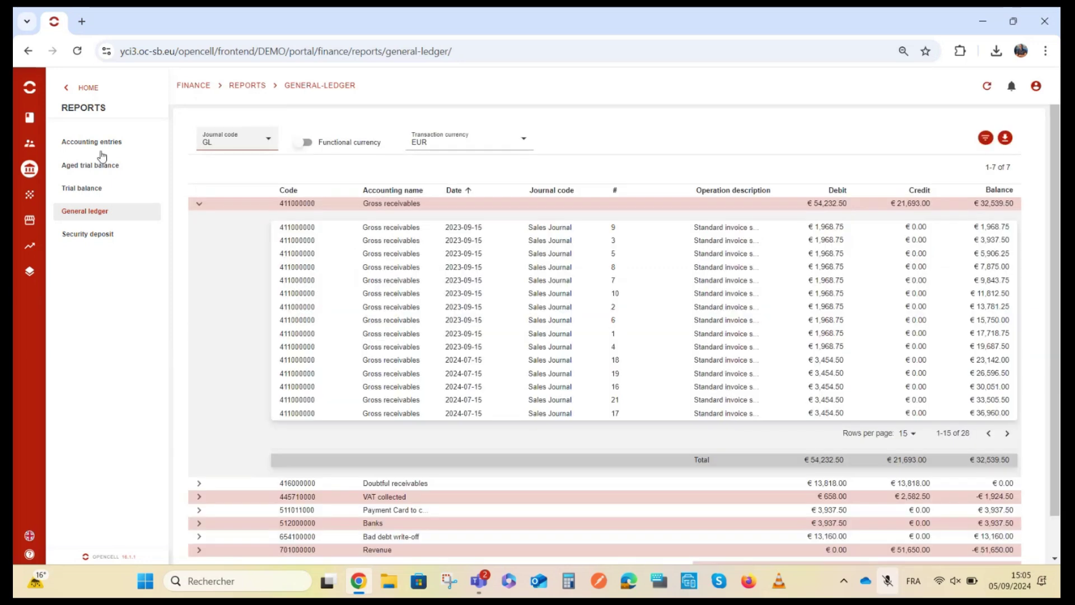
left_click(199, 204)
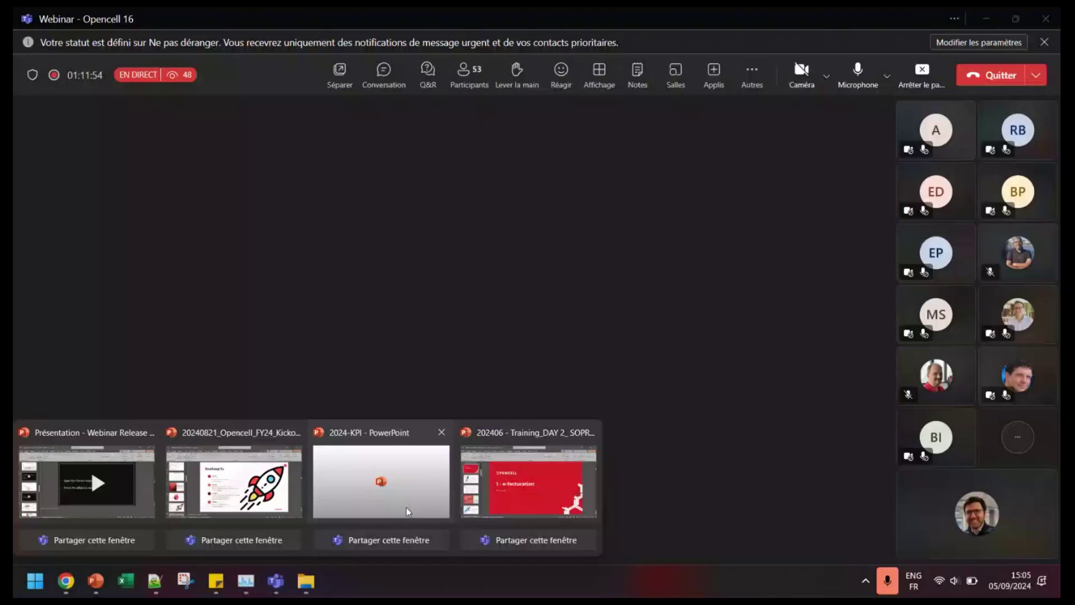
Switch to the PowerPoint webinar presentation, start the slide show from slide 21 and advance to the UBL highlight on the e-invoice slide.
left_click(90, 468)
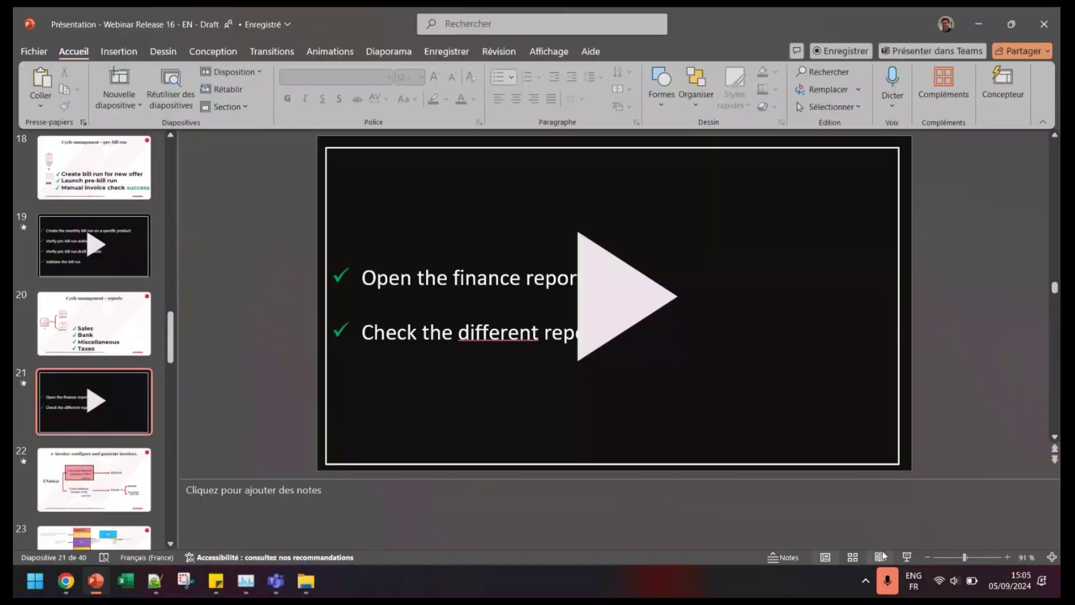
left_click(907, 557)
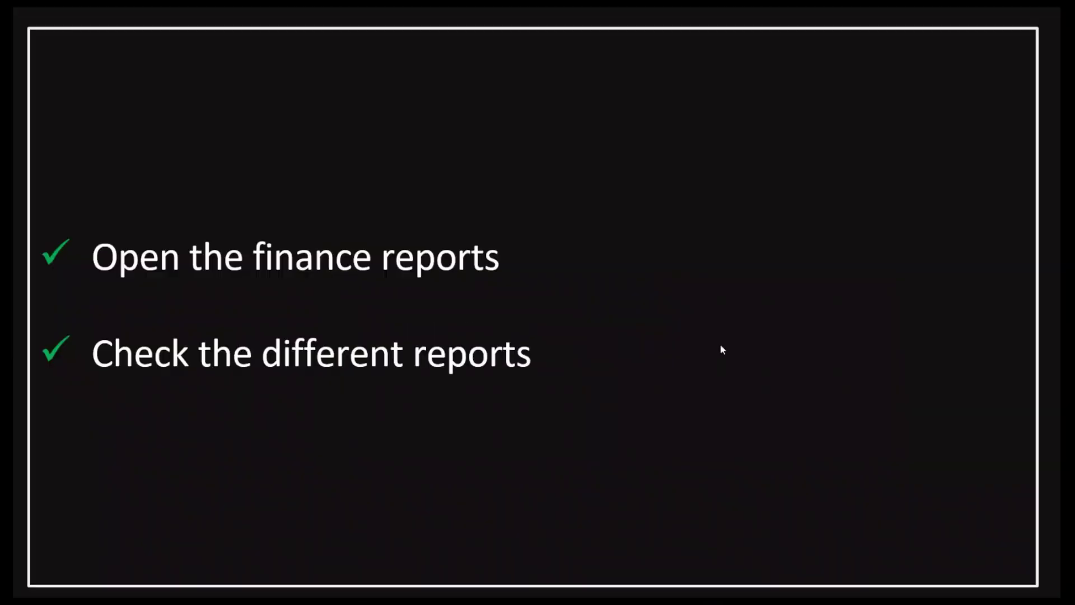
left_click(637, 328)
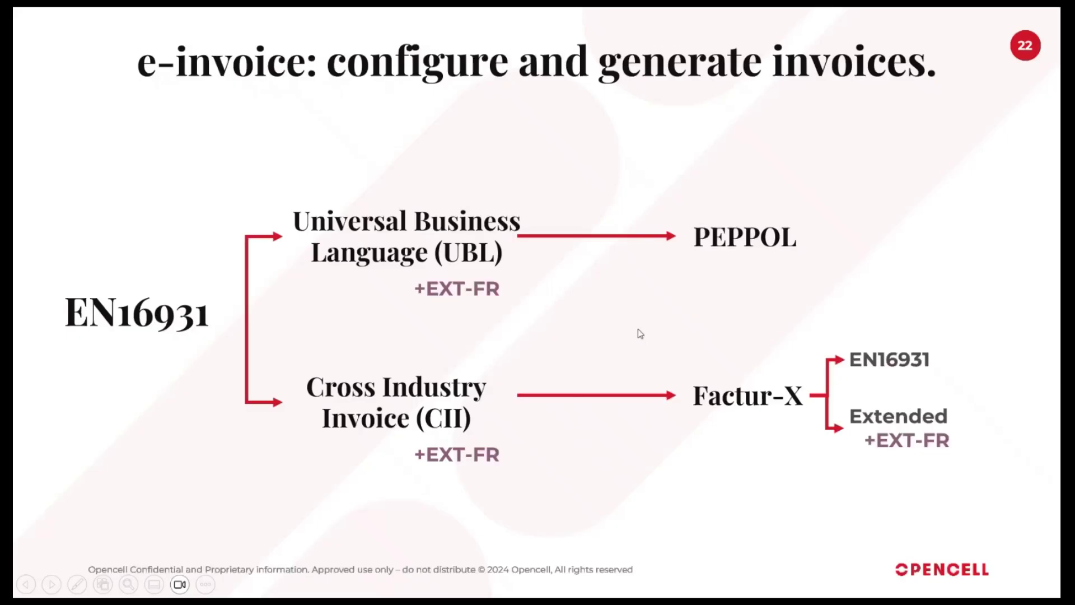
left_click(990, 416)
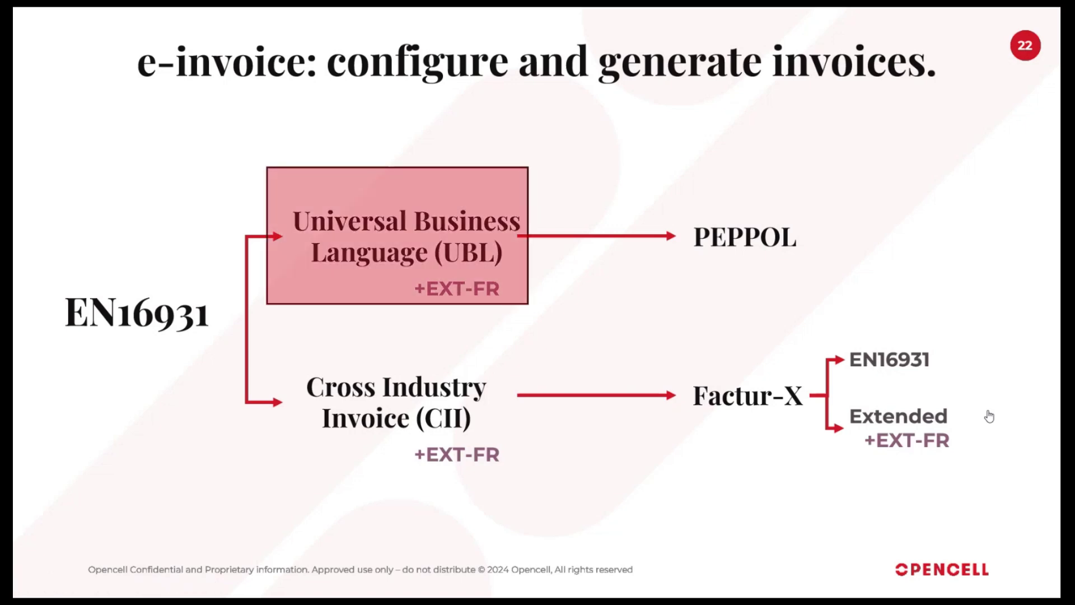